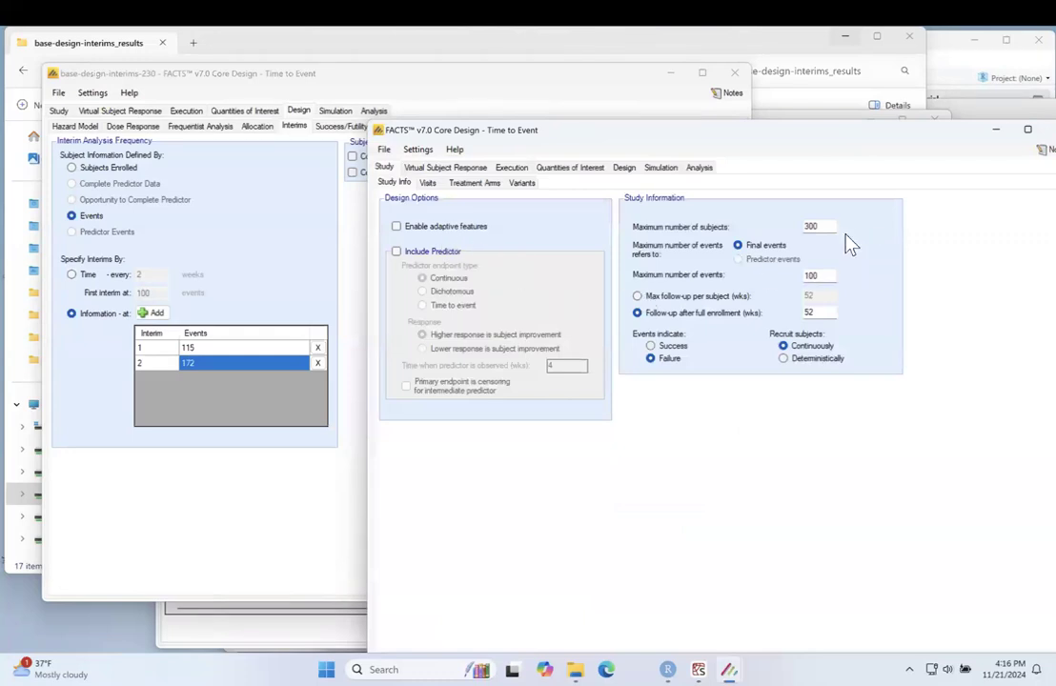
Step: Set the study to a maximum of 500 subjects and 212 events, with 312 weeks of follow-up after full enrollment
drag(825, 225, 766, 226)
text(500)
drag(821, 274, 802, 274)
text(212)
drag(818, 313, 797, 312)
text(312)
Step: Add a treatment arm at dose level 1 and name it Treatment
click(429, 183)
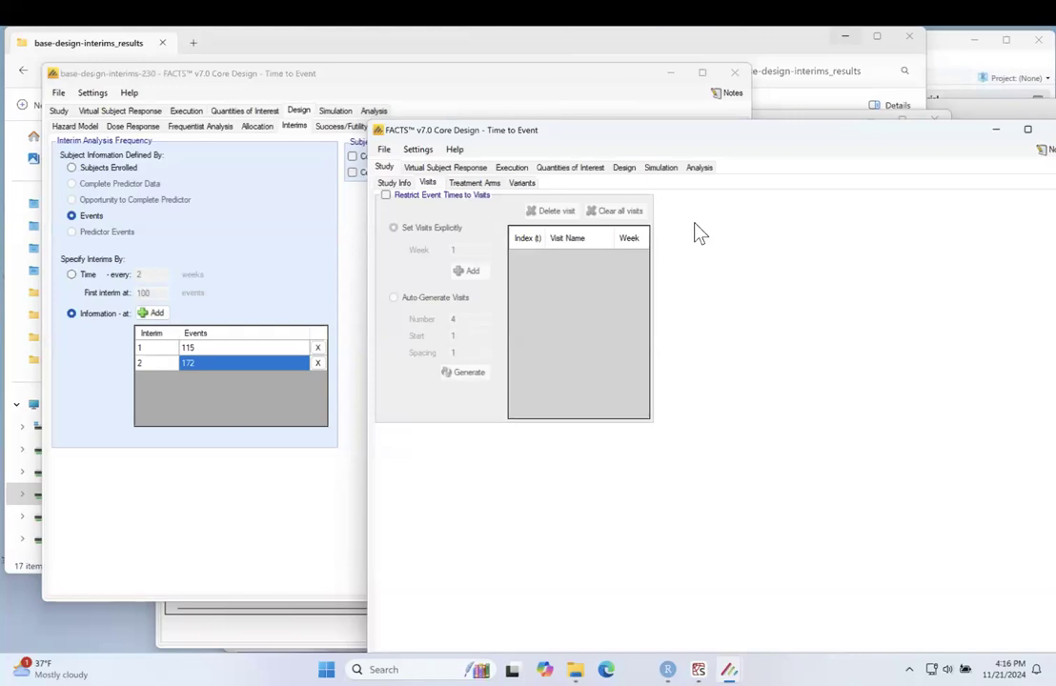
click(479, 185)
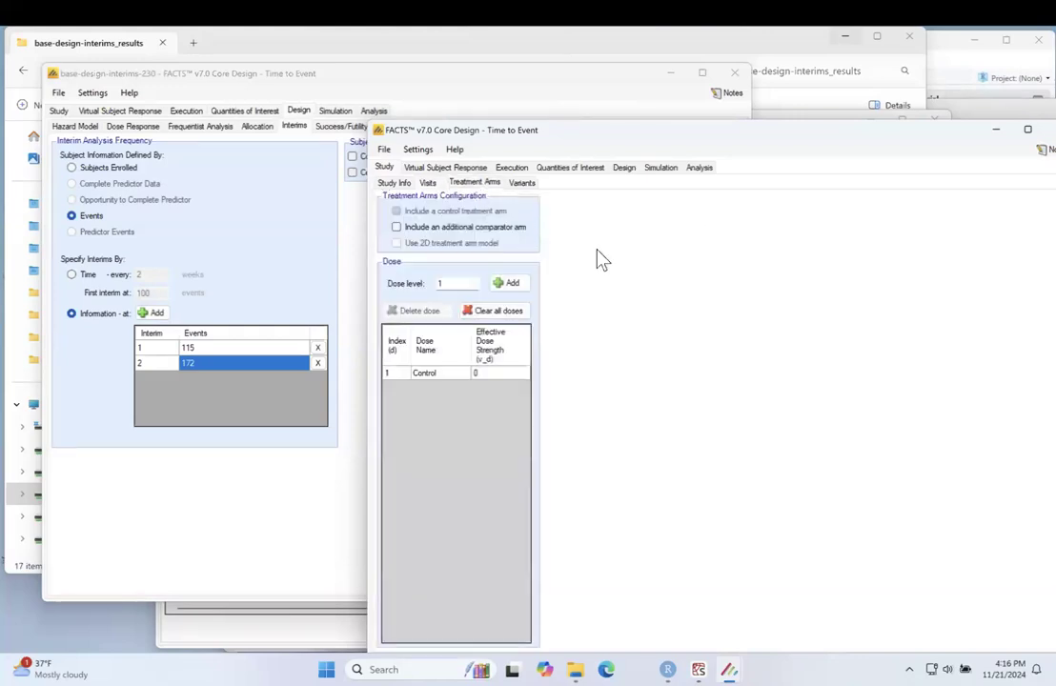
click(508, 283)
click(453, 386)
click(452, 386)
text(Treatment)
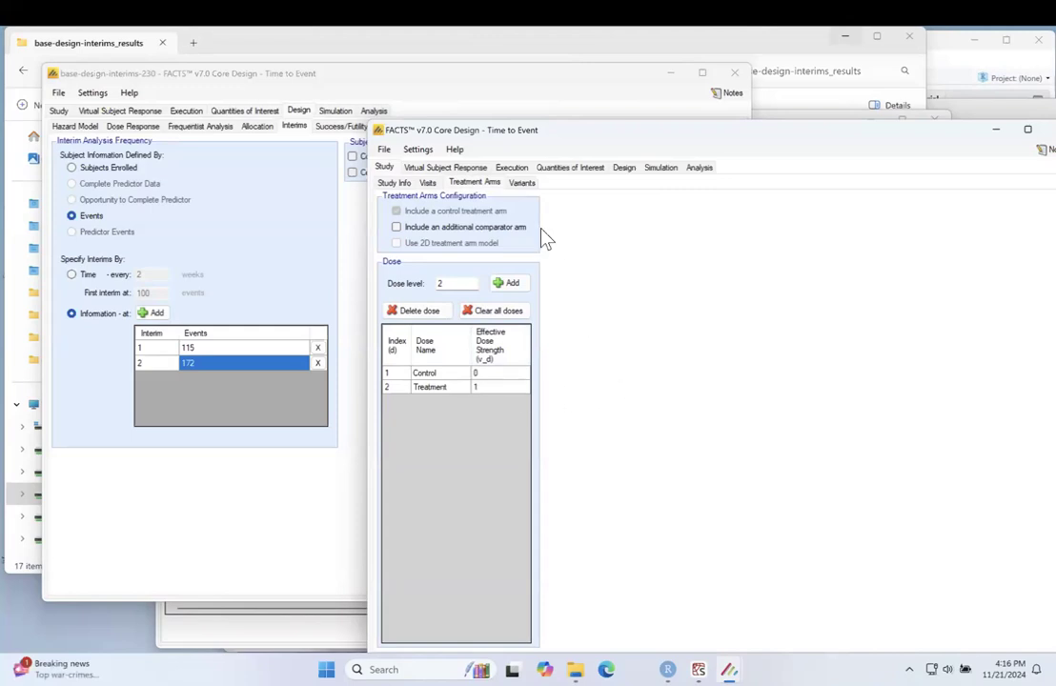
Step: Add three explicitly defined control hazard rate profiles for the virtual subject response and select the first one
click(522, 184)
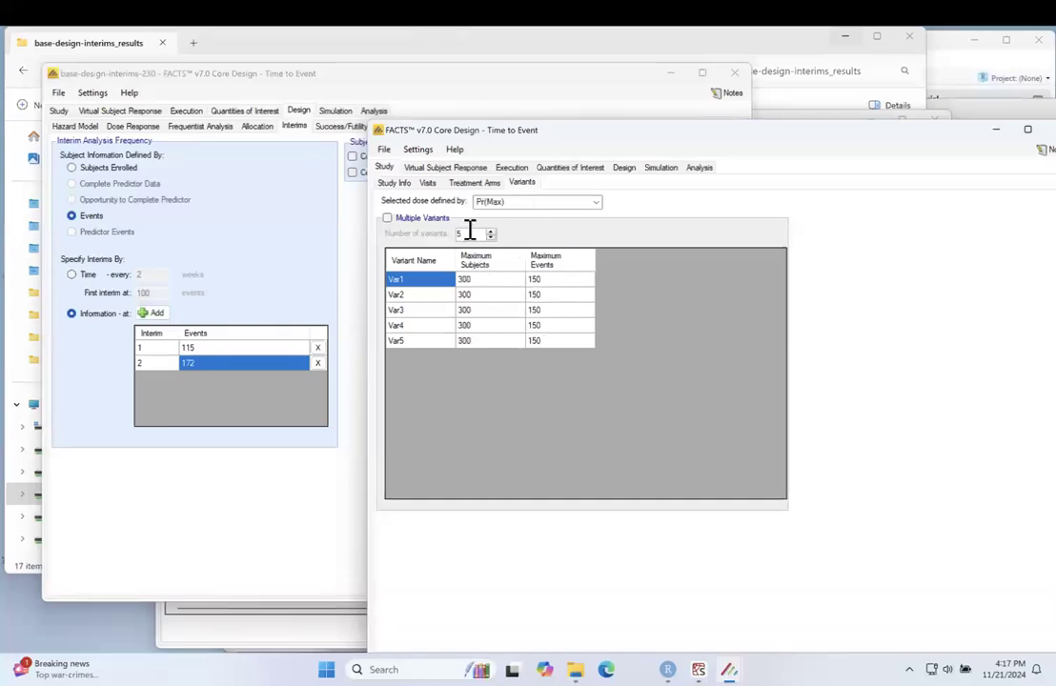
click(446, 169)
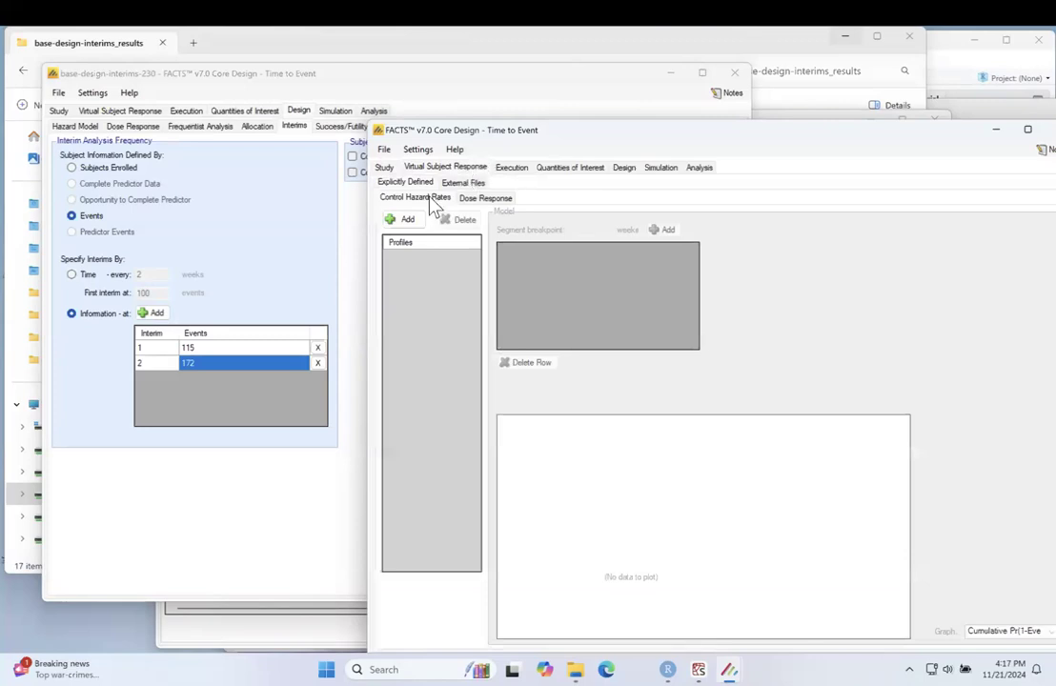
click(487, 201)
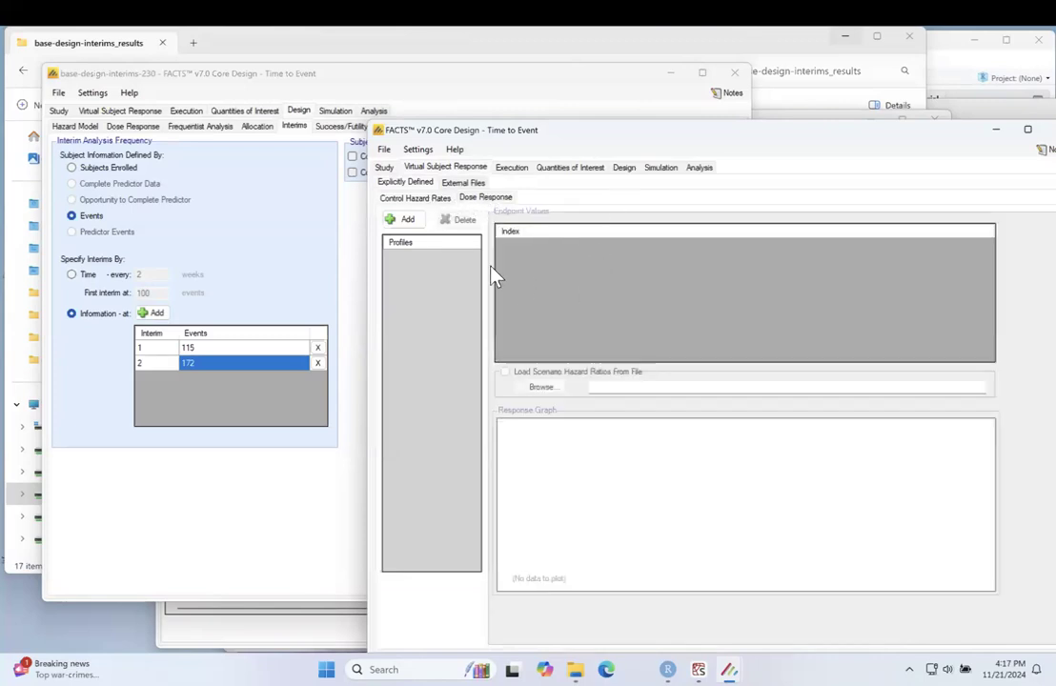
click(417, 200)
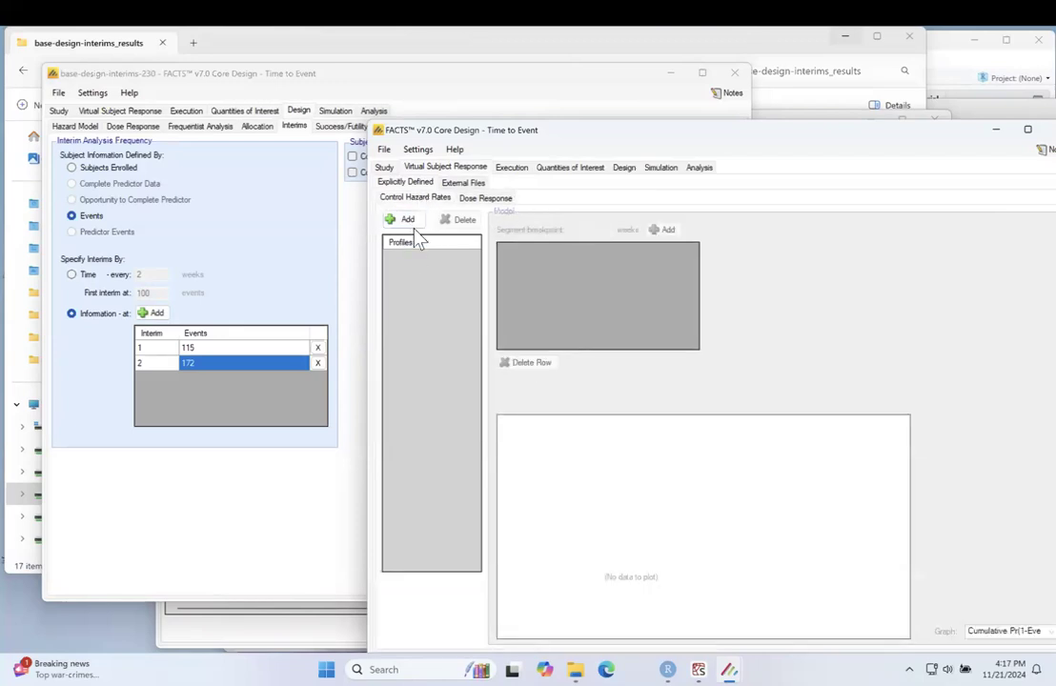
click(406, 220)
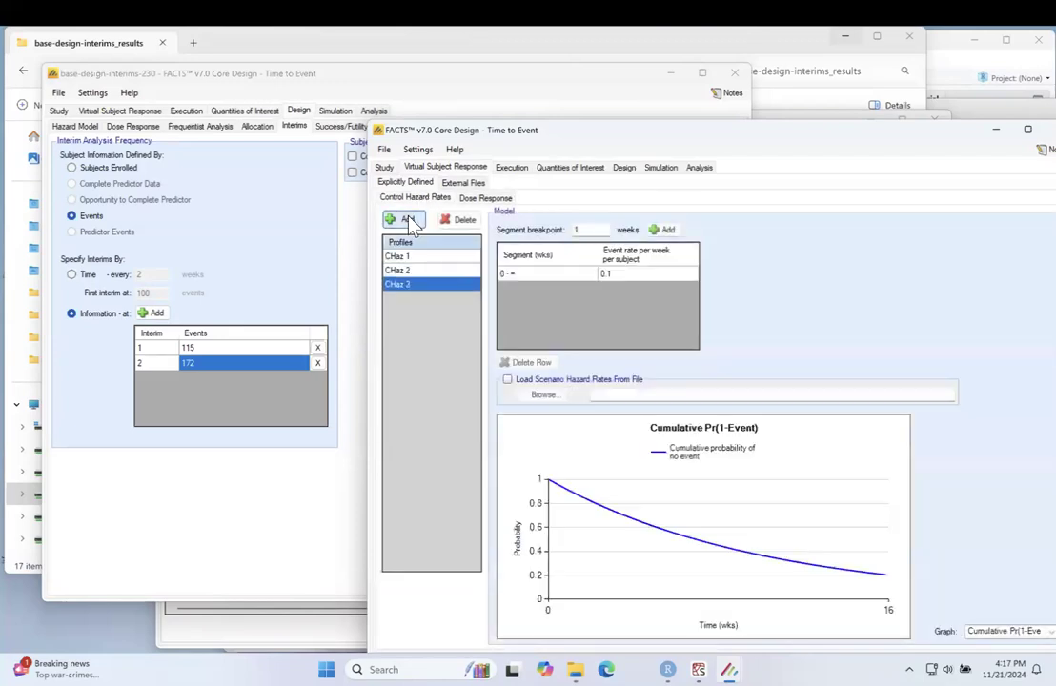
click(410, 257)
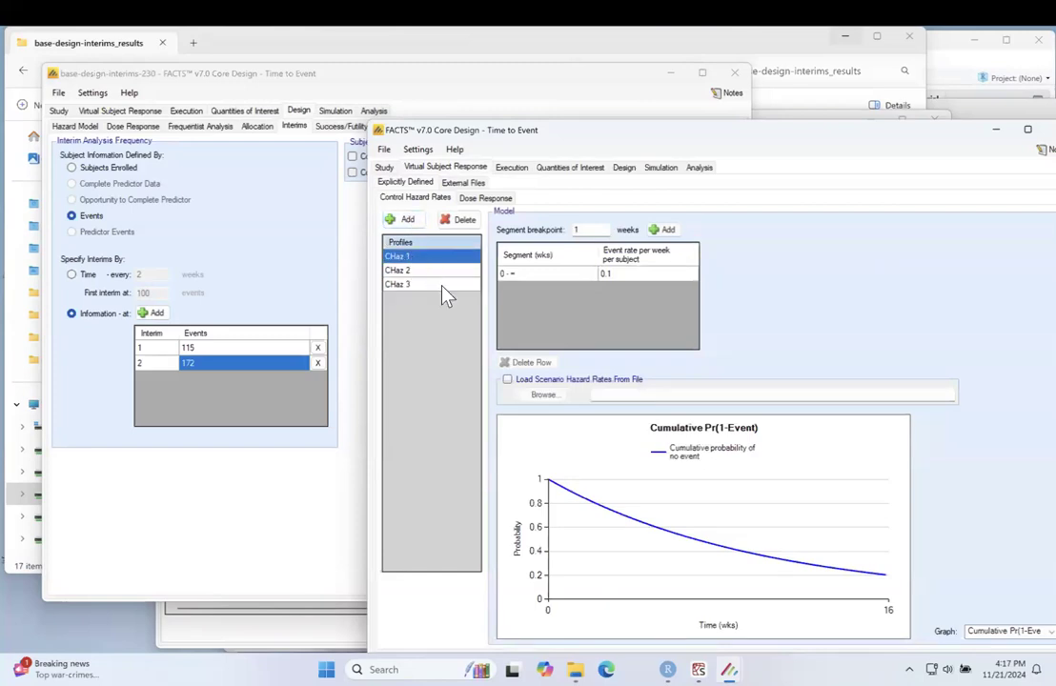
Step: Correct the study's maximum number of subjects to 5000 and return to the control hazard rate profiles
click(384, 168)
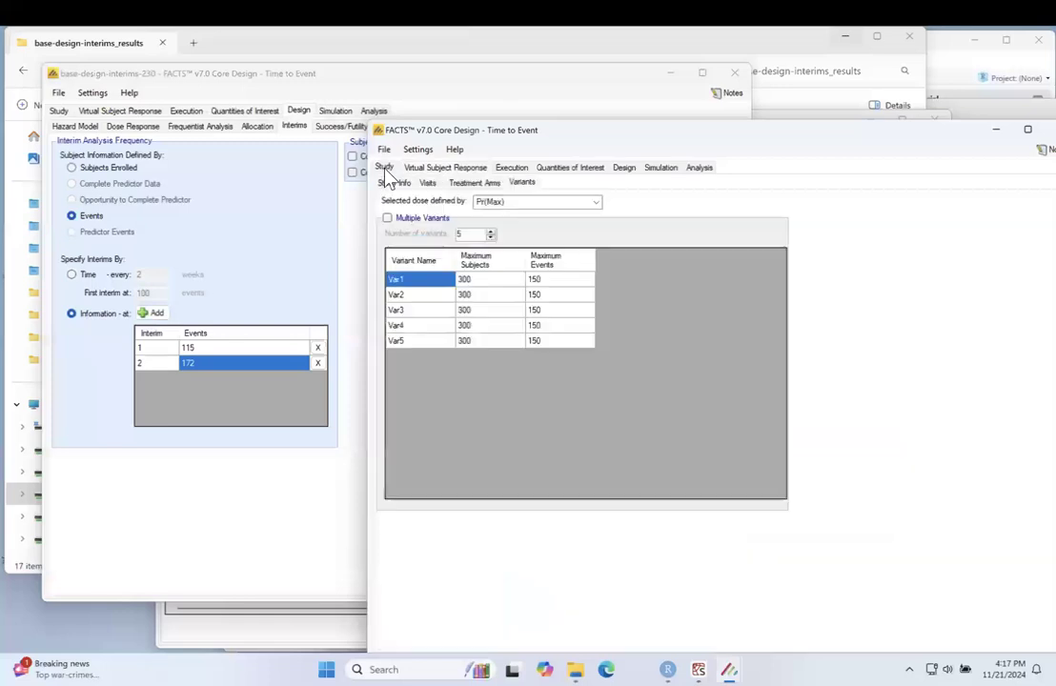
click(396, 183)
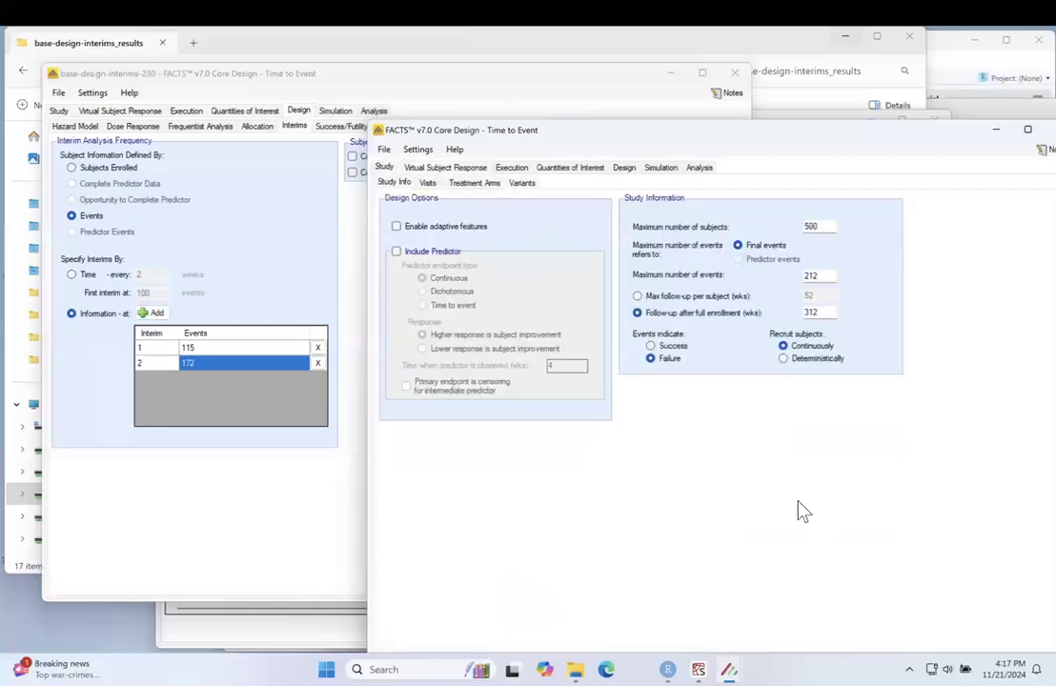
click(825, 225)
text(0)
click(450, 170)
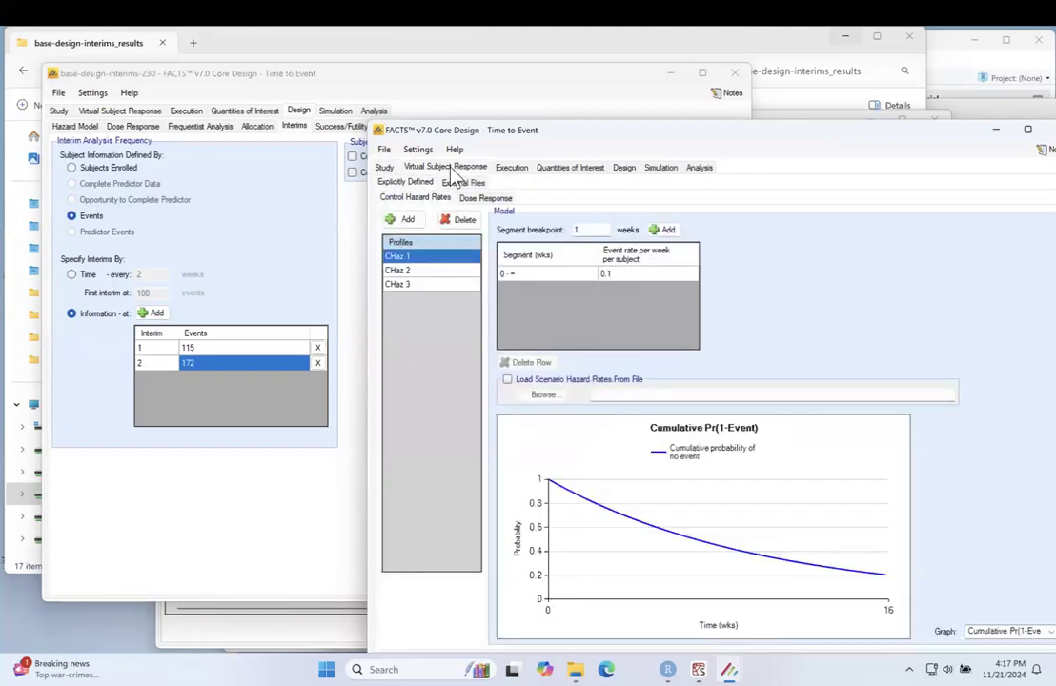
click(424, 256)
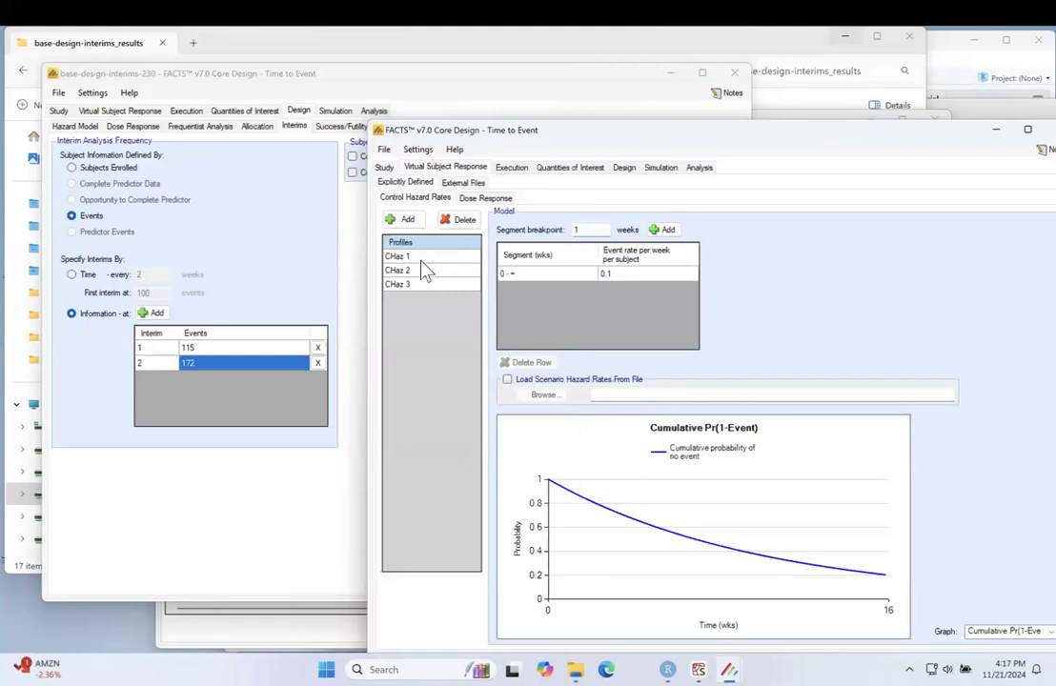
click(425, 272)
click(425, 288)
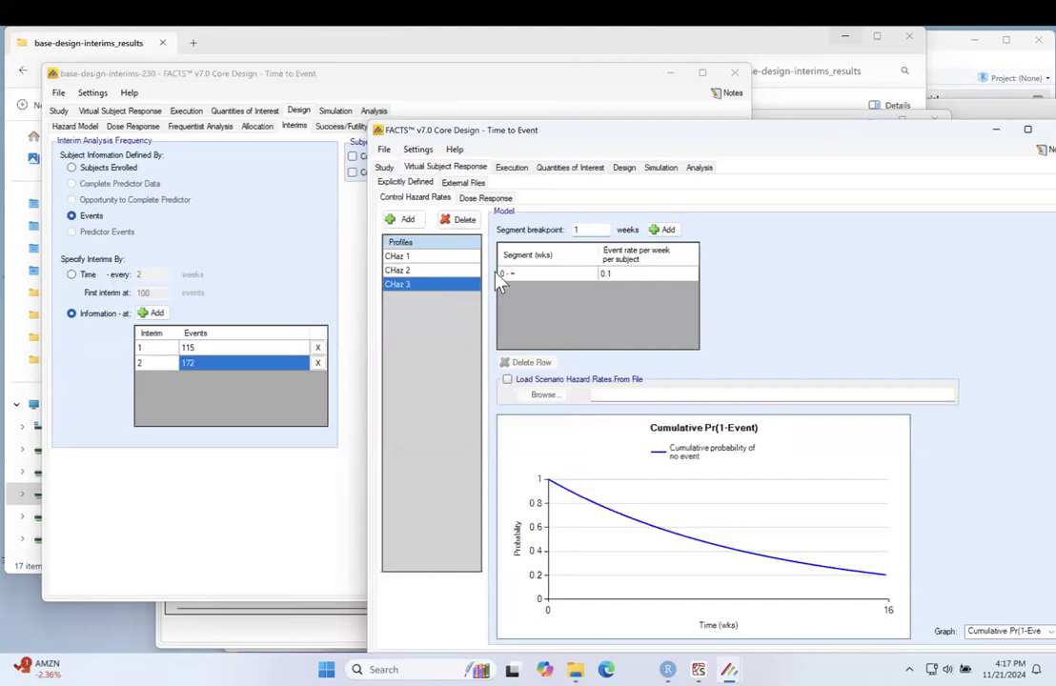
click(422, 257)
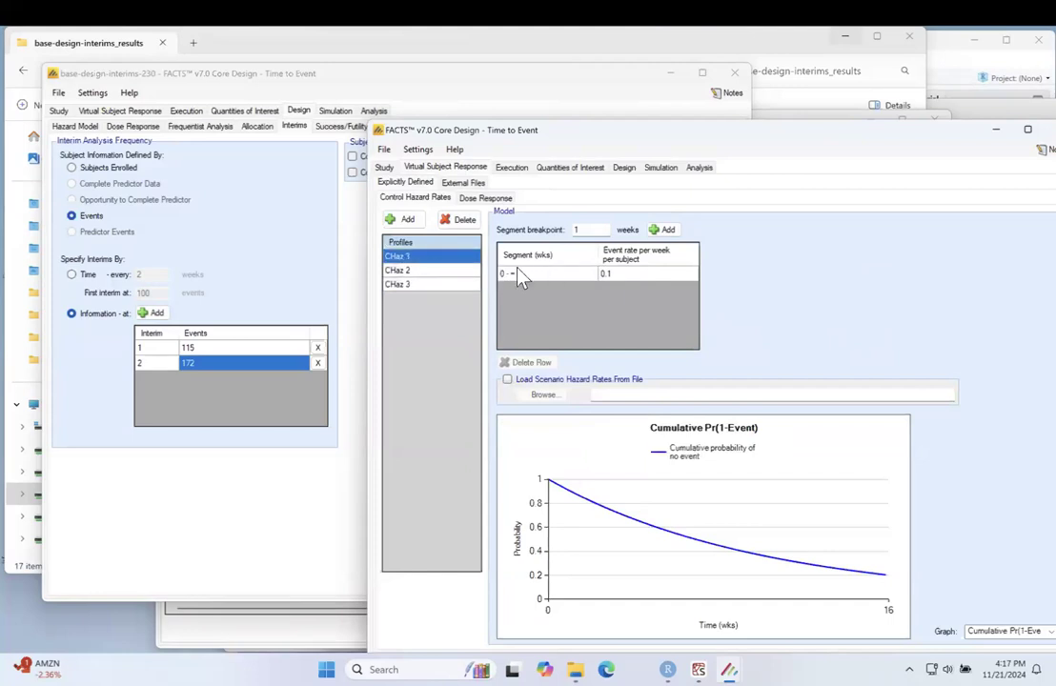
click(629, 282)
click(626, 274)
click(626, 274)
key(BackSpace)
text(.0.00029)
Step: Set the event rate per week per subject of control hazard profile CHaz 2 to 0.000389
click(452, 270)
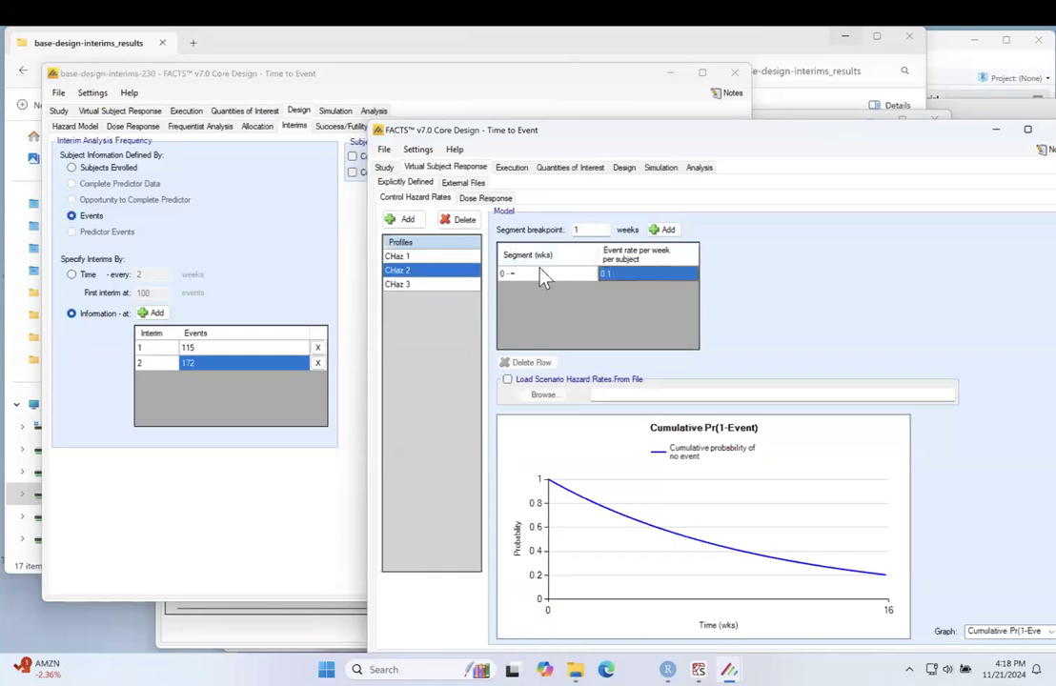
click(620, 273)
text(0.000)
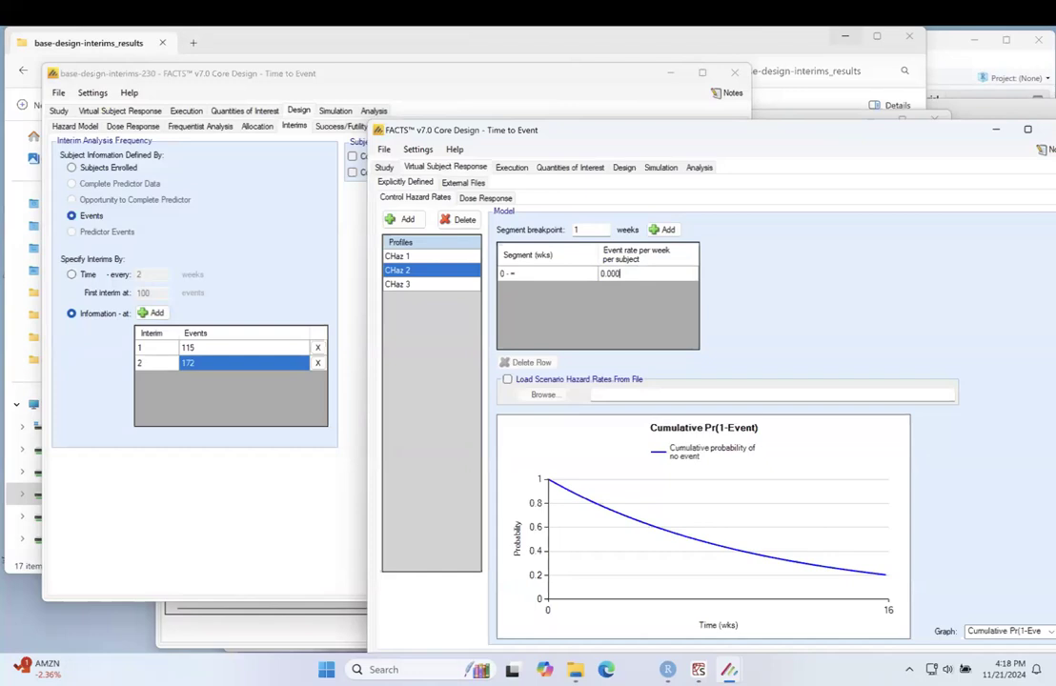
text(389)
Step: Set the event rate per week per subject of control hazard profile CHaz 3 to 0.000487
click(450, 285)
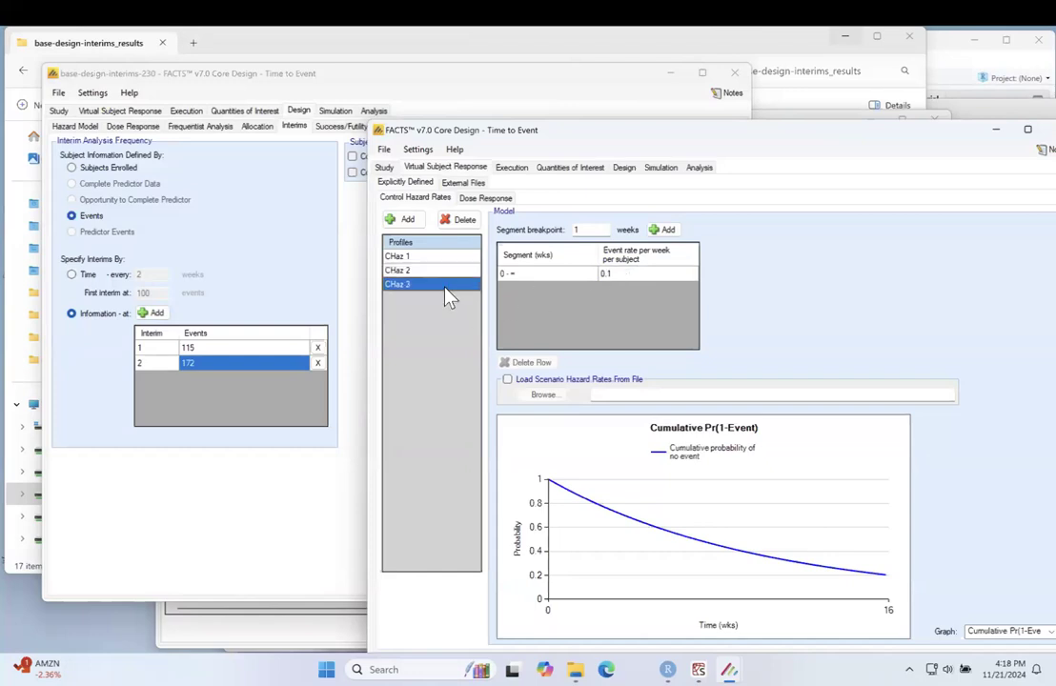
click(621, 274)
click(624, 272)
click(625, 272)
key(BackSpace)
text(000487)
key(Return)
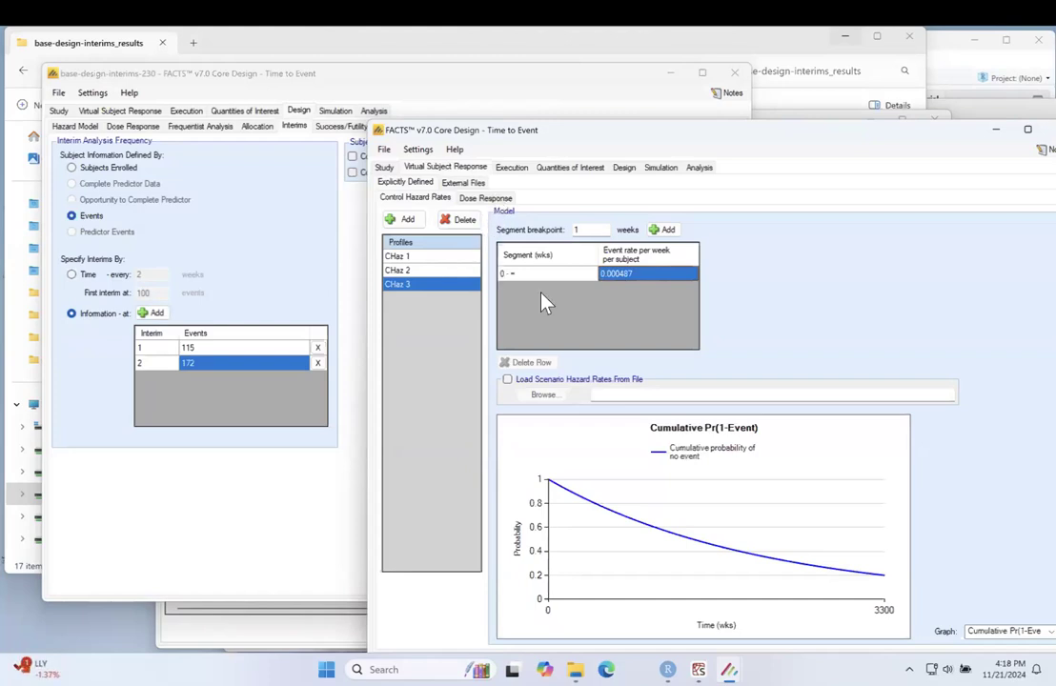
Step: Set the weekly event rate per subject of CHaz 1 to 0.000291, then check the rates of all three profiles
click(428, 256)
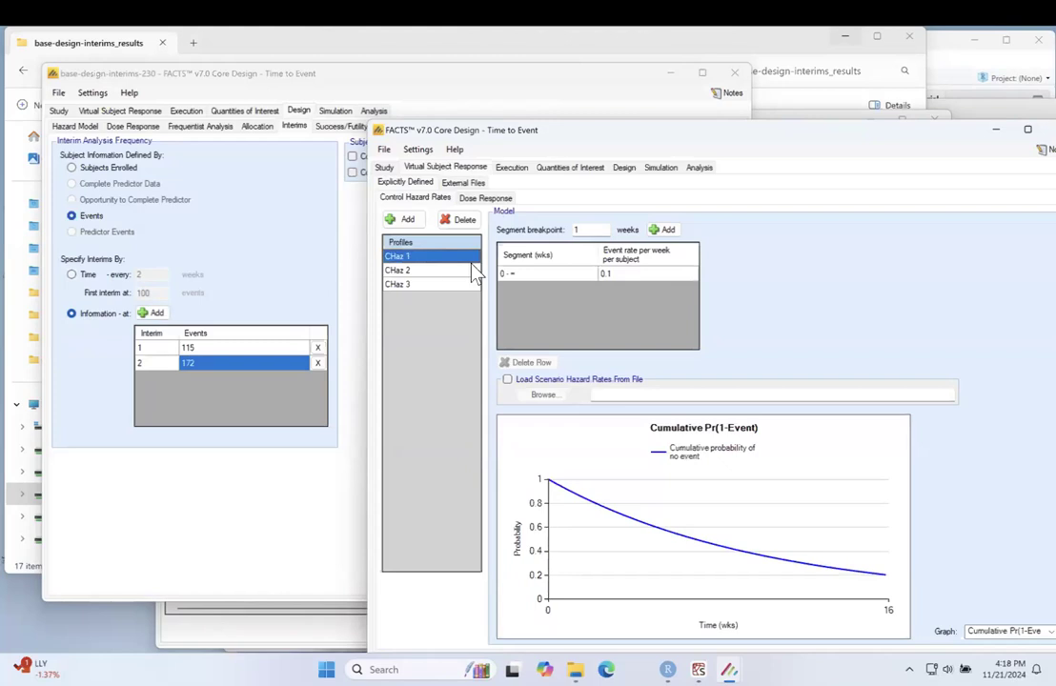
click(624, 273)
click(624, 273)
click(625, 273)
key(BackSpace)
text(000)
text(25)
key(Return)
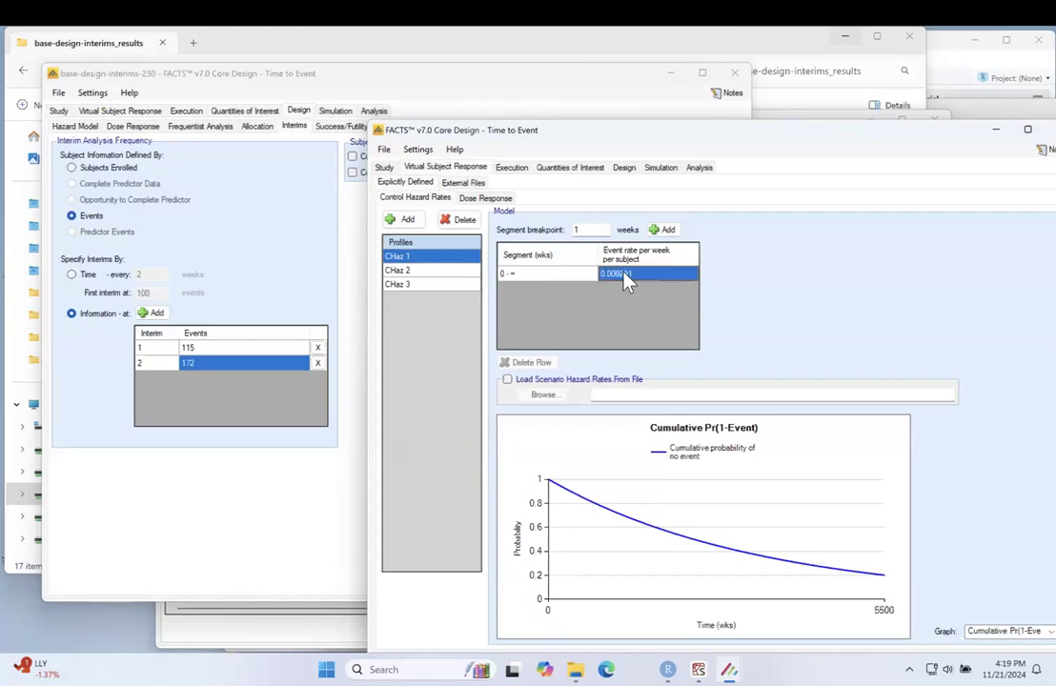
click(444, 270)
click(449, 284)
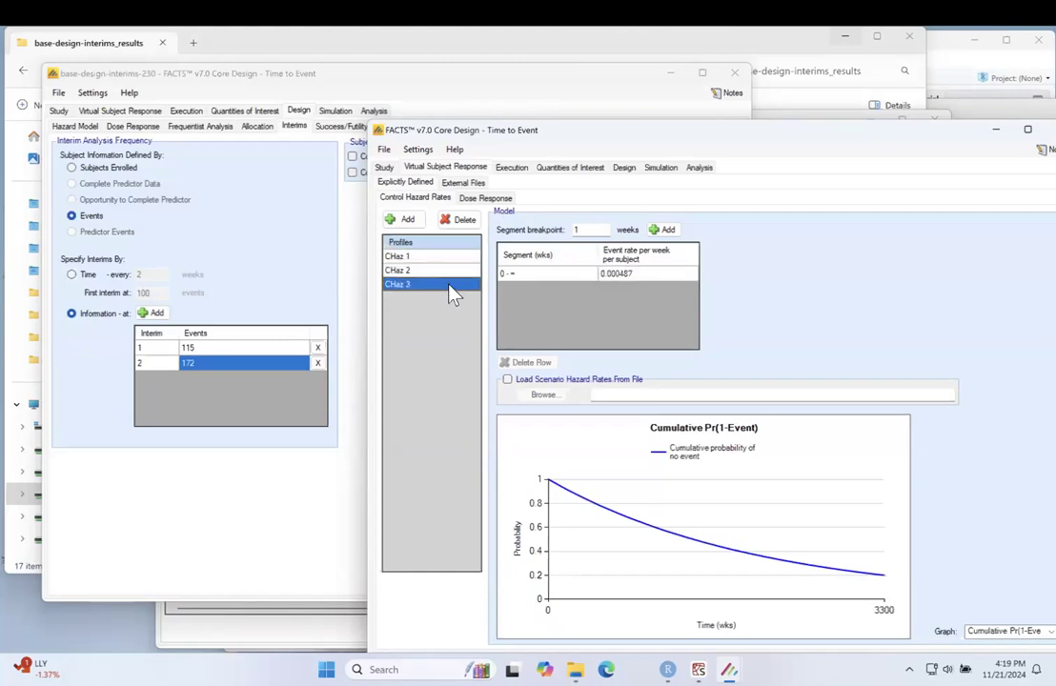
click(451, 270)
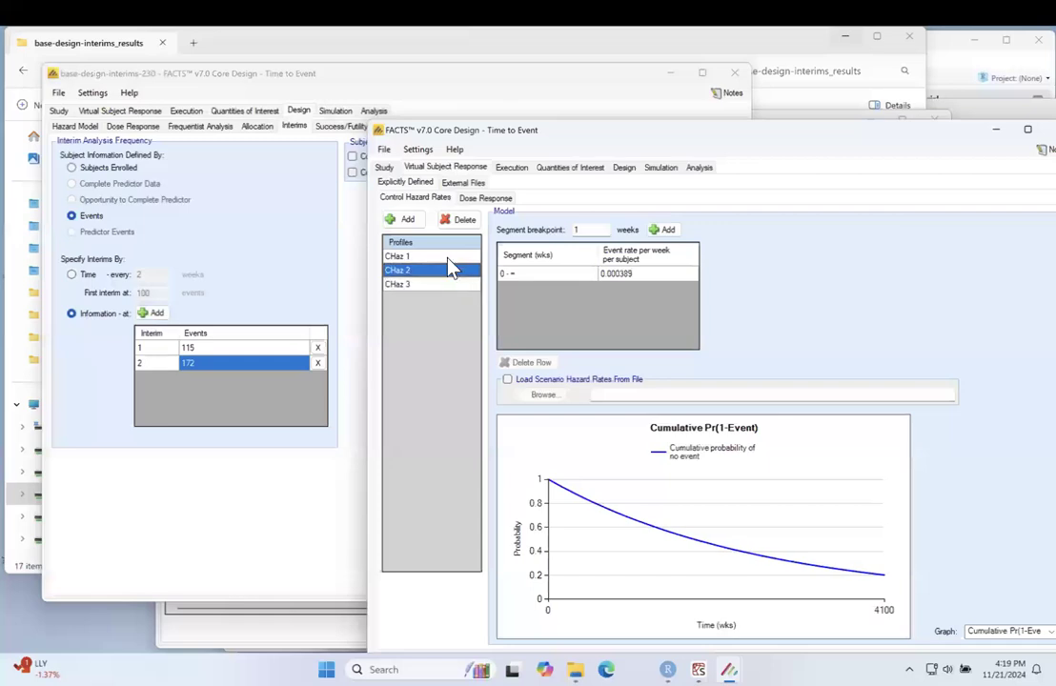
click(451, 259)
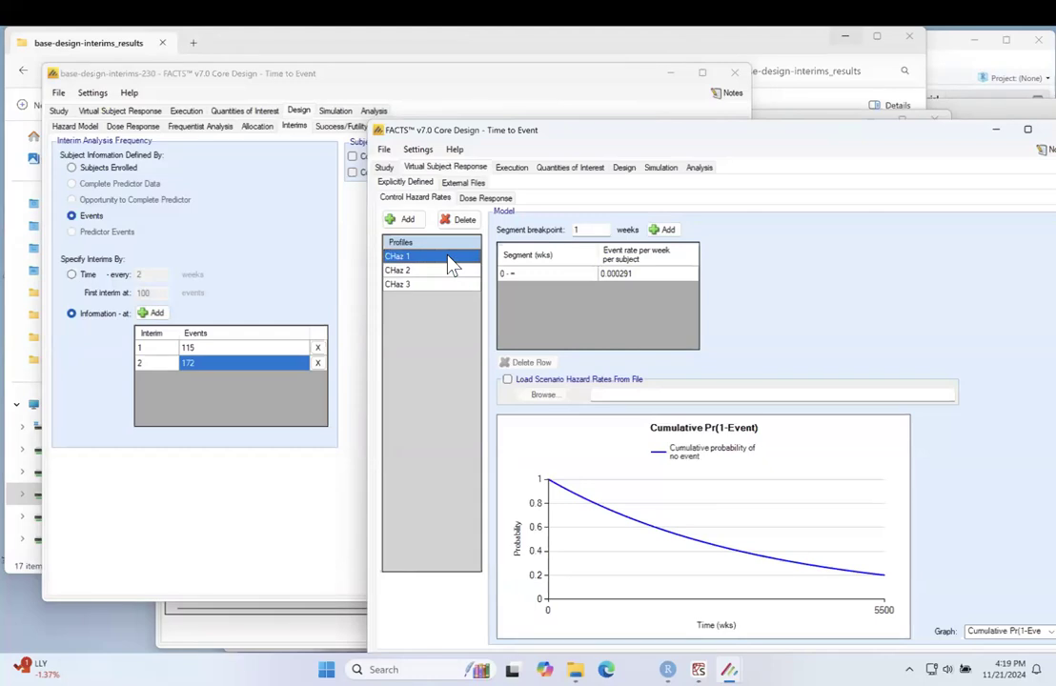
Step: Add a dose response profile and name it HR 0.8
click(485, 199)
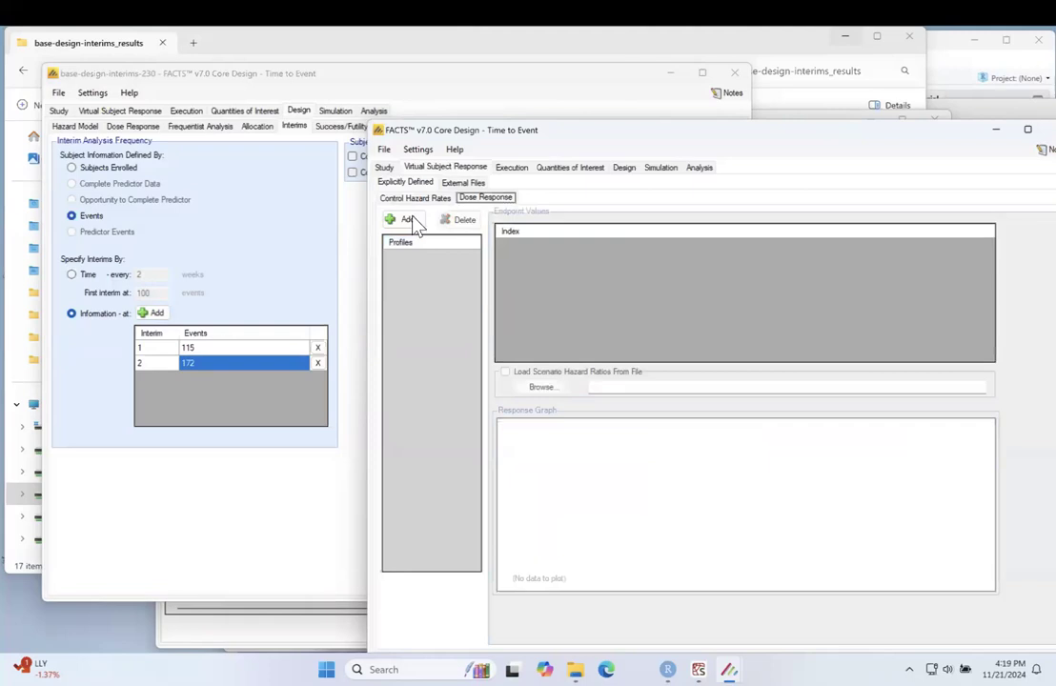
click(407, 221)
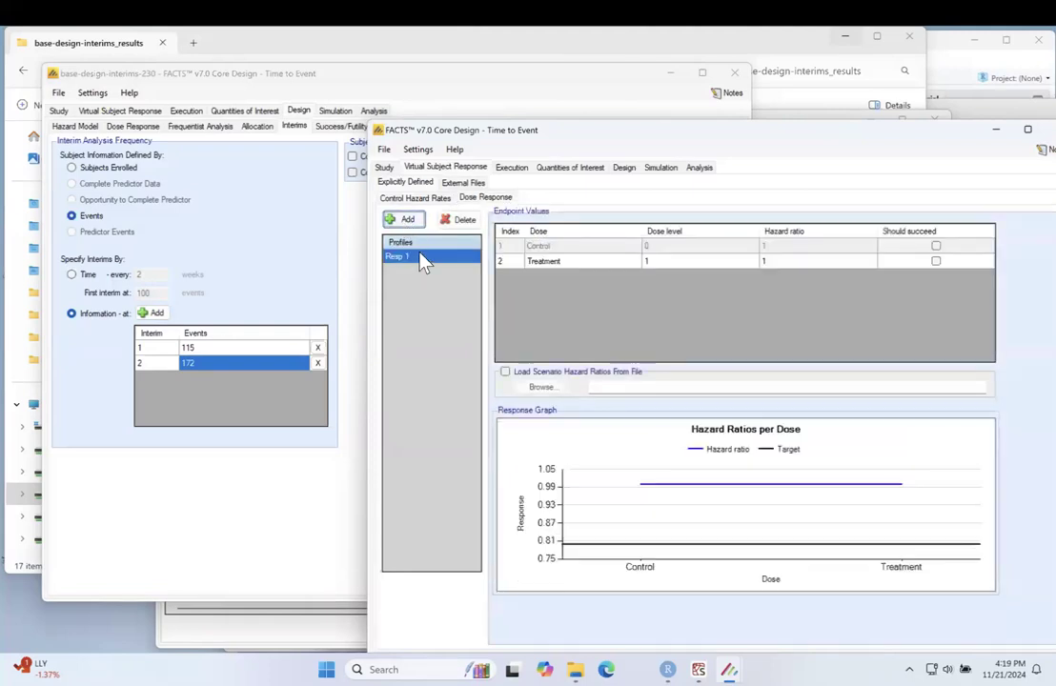
click(420, 254)
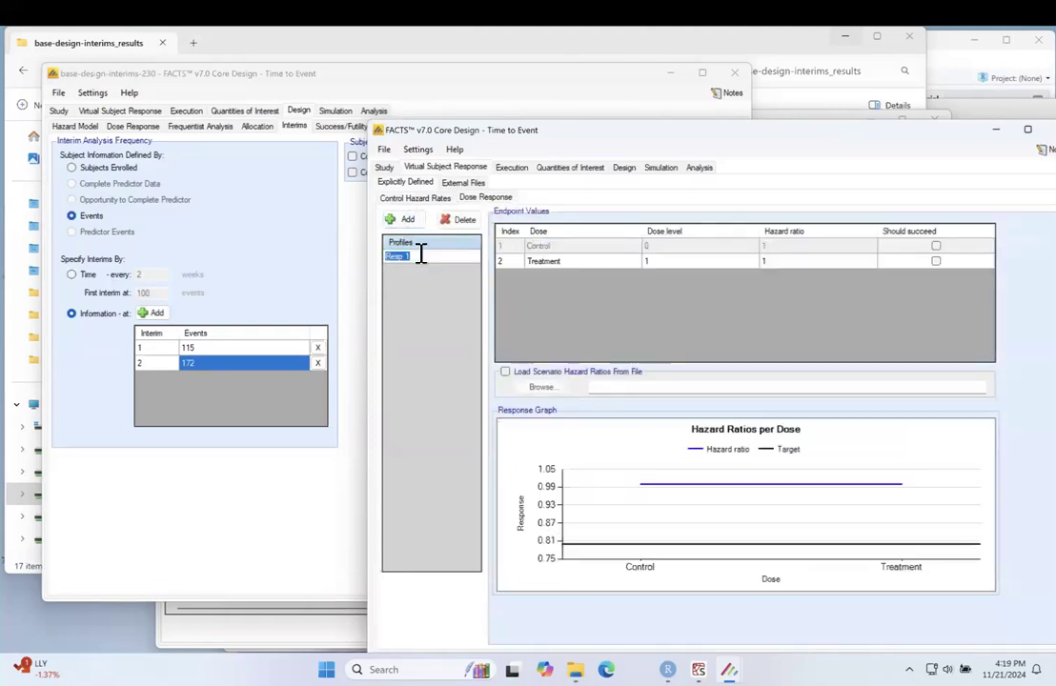
text(HR)
key(Return)
text(0)
Step: Add three more dose response profiles and rename the first of them HR 1
click(404, 219)
click(404, 220)
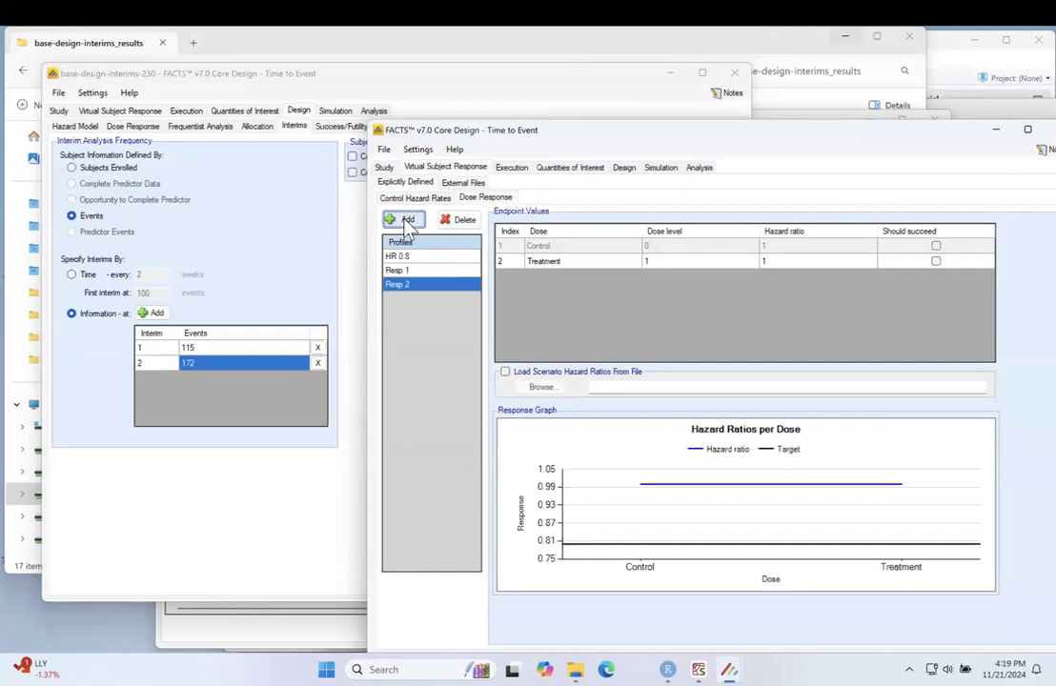
click(404, 220)
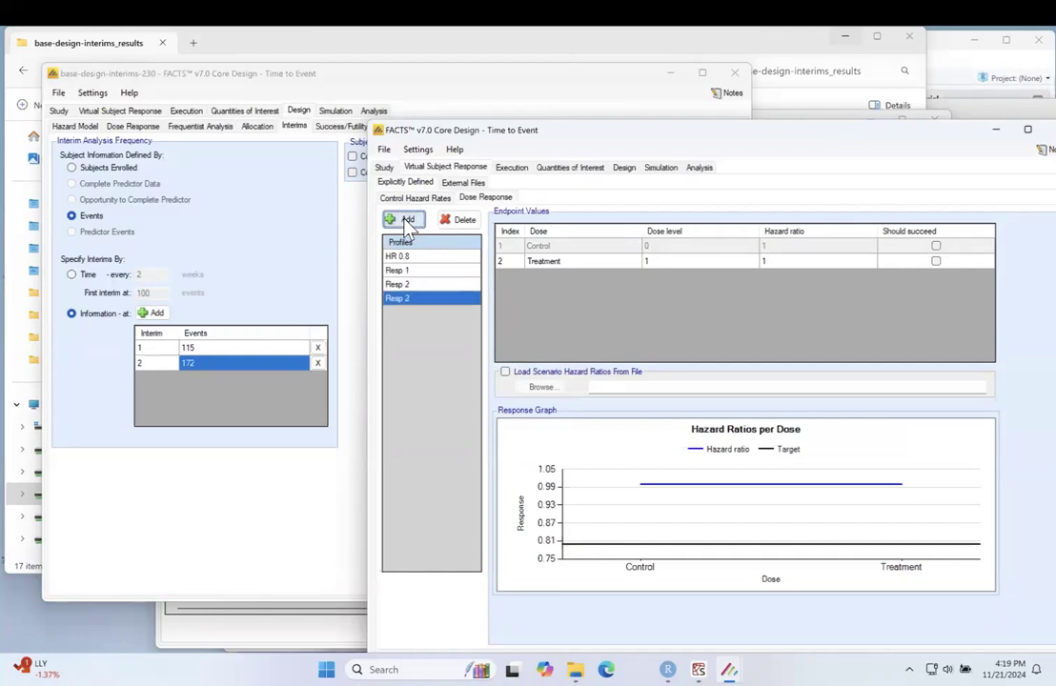
click(416, 270)
click(419, 271)
text(HR)
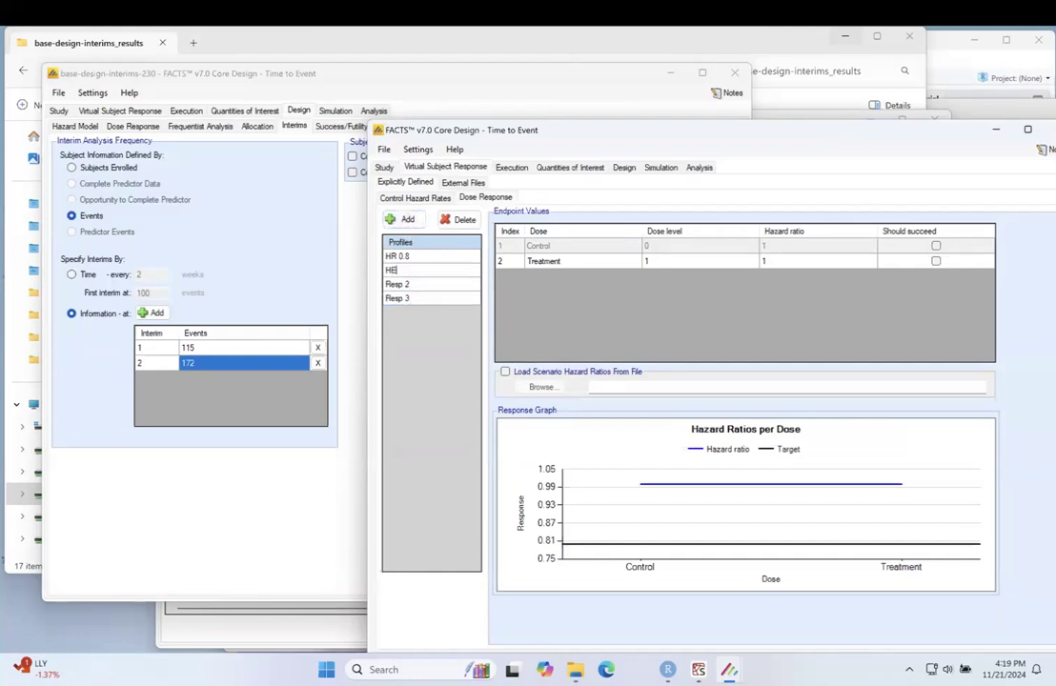
text( 1)
Step: Rename dose response profile Resp 2 as HR 1.2 and Resp 3 as HR 1.4
click(424, 285)
click(423, 285)
text(HR 1.2)
click(420, 300)
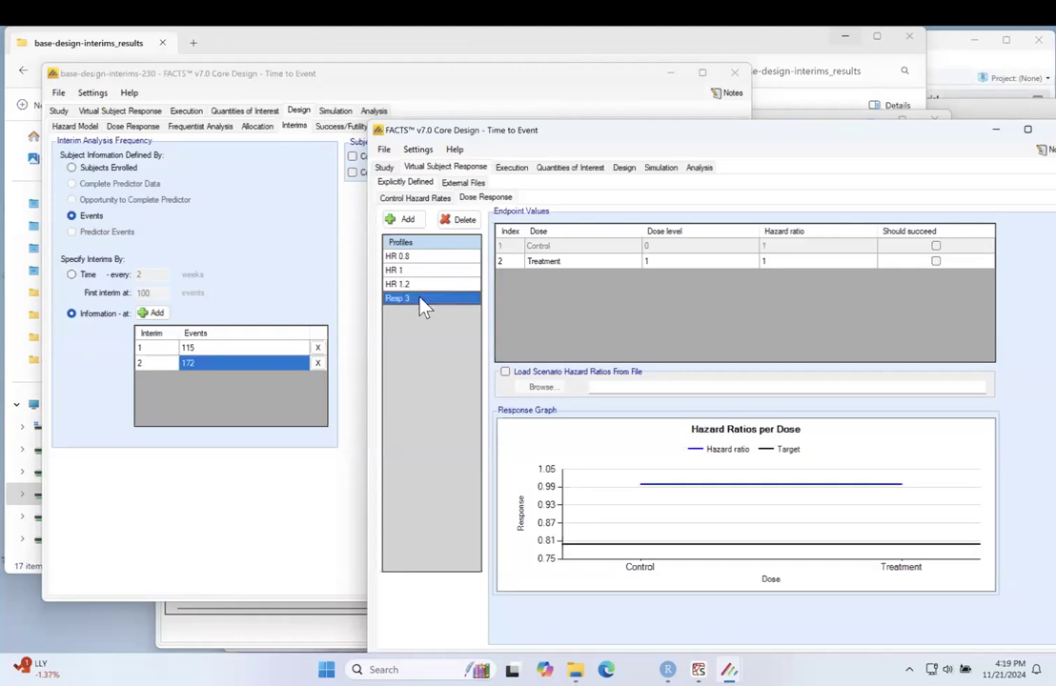
click(420, 300)
text(HR 1.4)
Step: Add a fifth dose response profile and name it HR 1.6
click(402, 219)
click(417, 313)
text(HR)
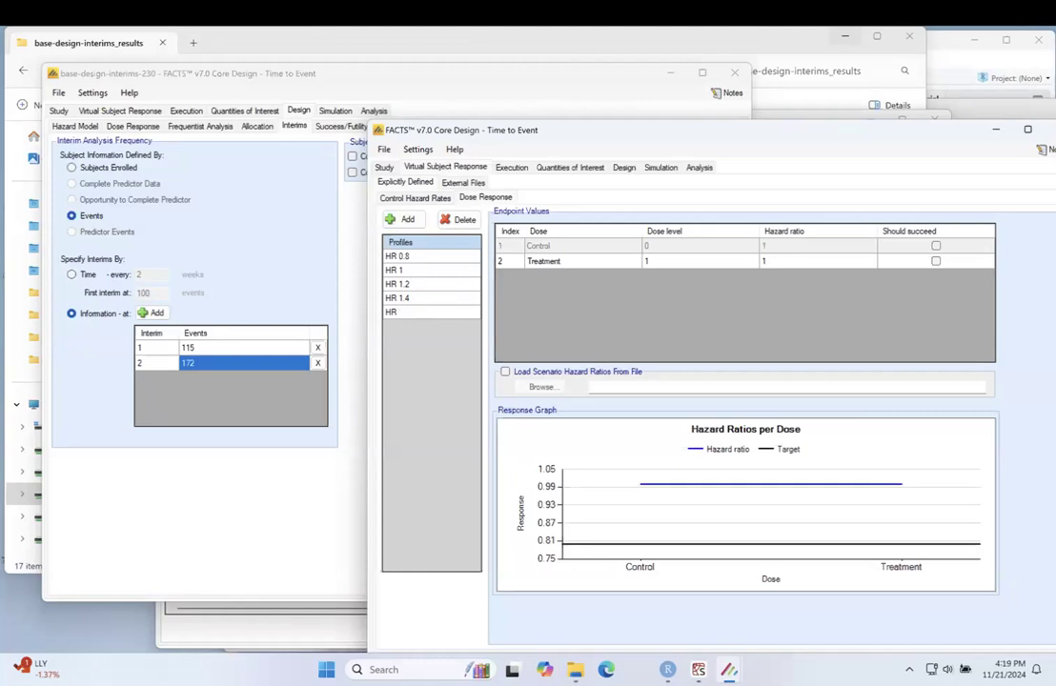
text( 1.6)
Step: Set the Treatment arm's hazard ratio to 0.8 in profile HR 0.8 and to 1.2 in profile HR 1.2
click(440, 258)
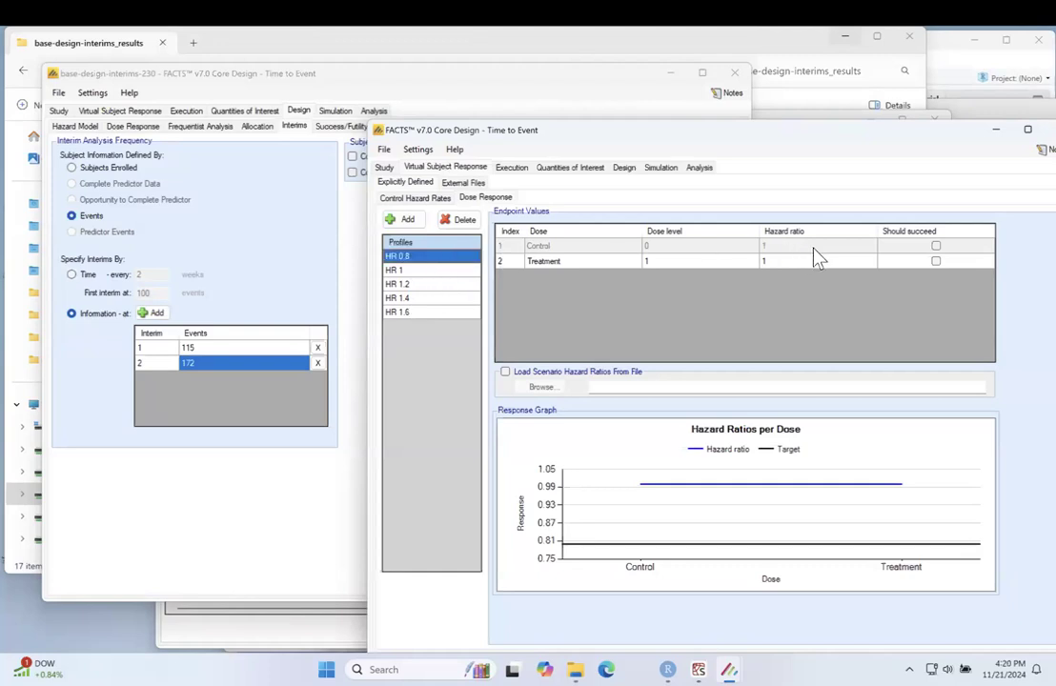
click(796, 264)
text(0.8)
click(439, 271)
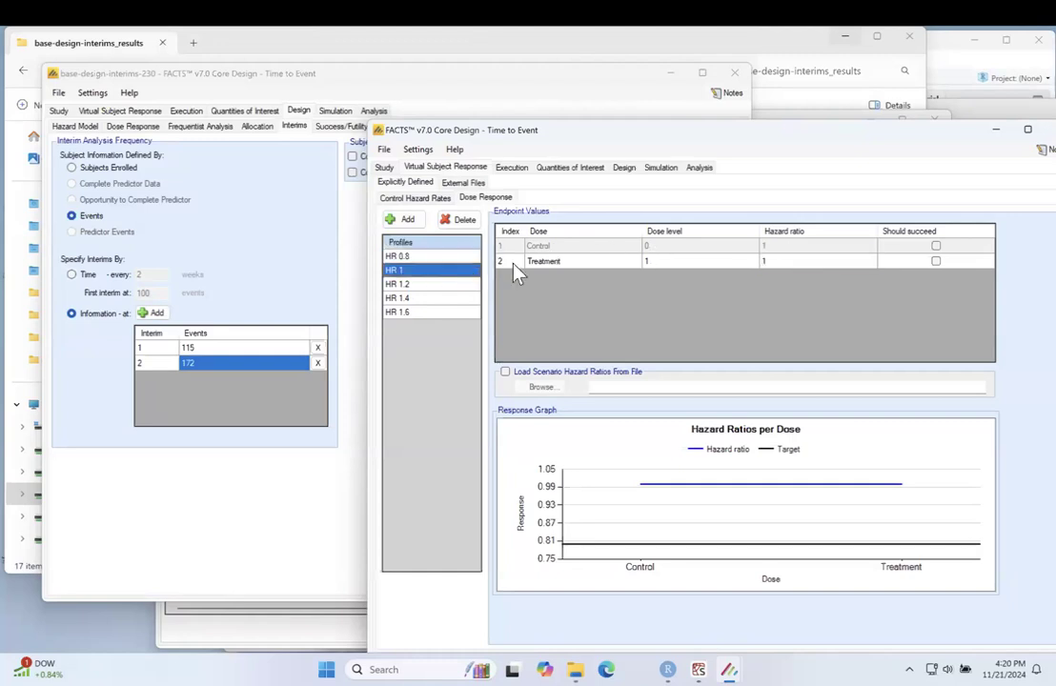
click(445, 285)
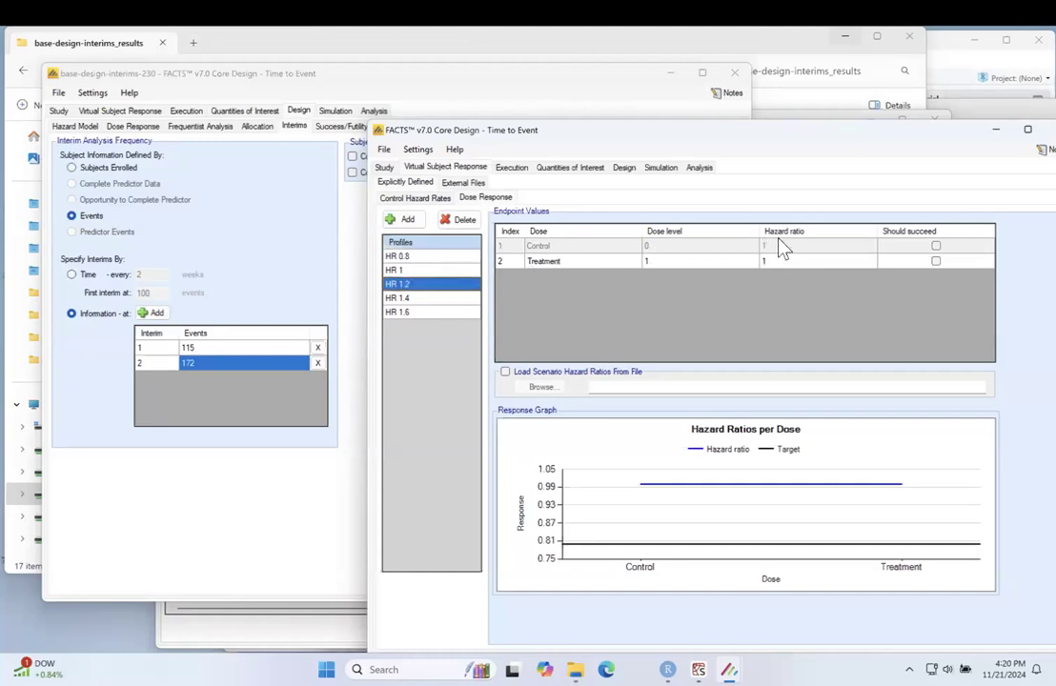
click(783, 269)
text(1.2)
Step: Set the Treatment arm's hazard ratio to 1.4 in profile HR 1.4
click(466, 298)
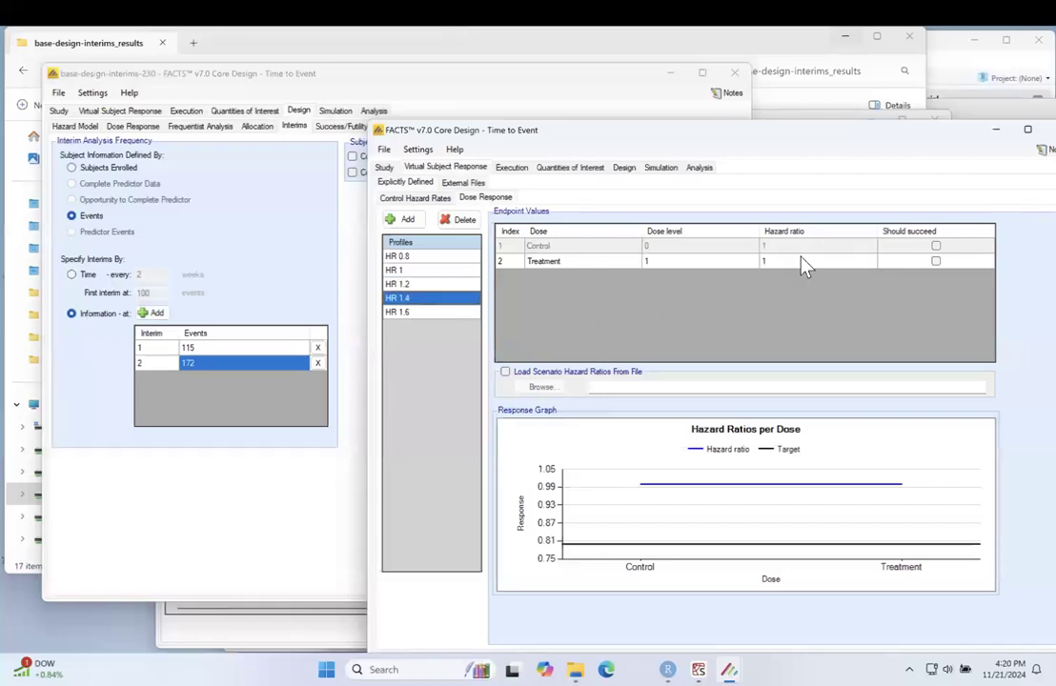
click(802, 264)
text(1.4)
Step: Set the Treatment arm's hazard ratio to 1.6 in profile HR 1.6 and check the response curves of the profiles
click(434, 312)
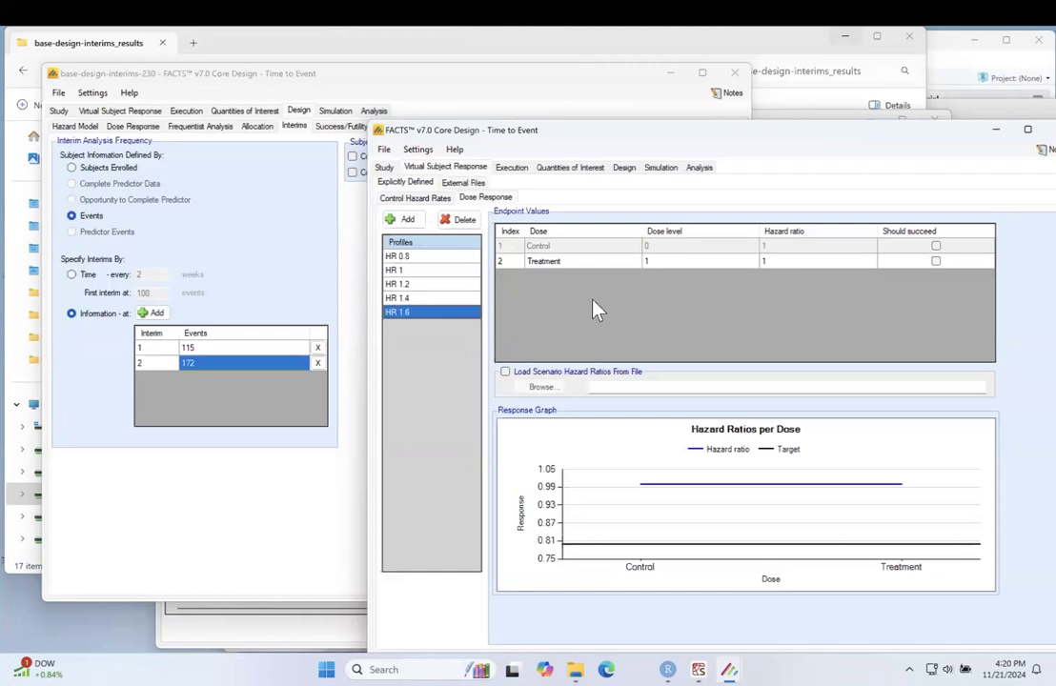
click(783, 267)
text(1.6)
key(Return)
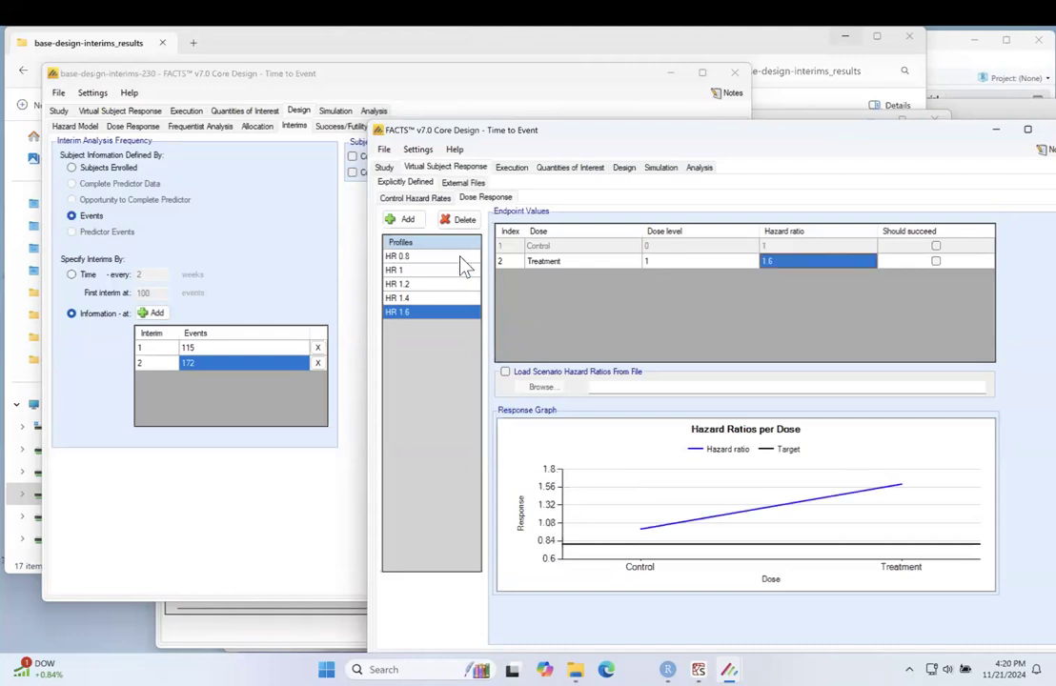
click(456, 265)
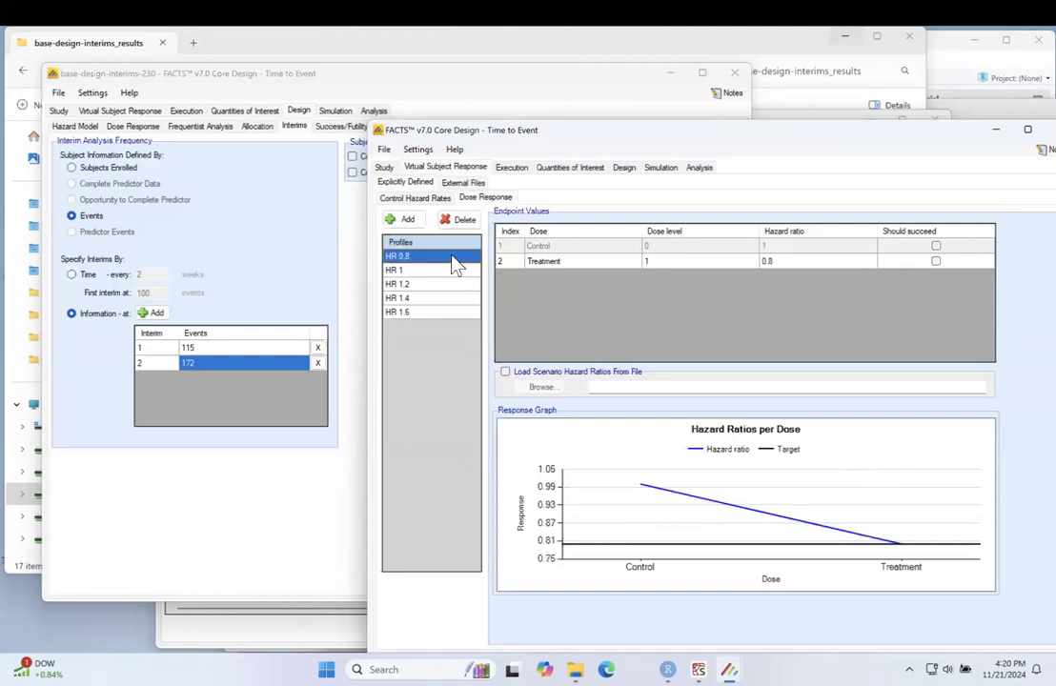
key(Down)
key(Down)
key(Down)
key(Down)
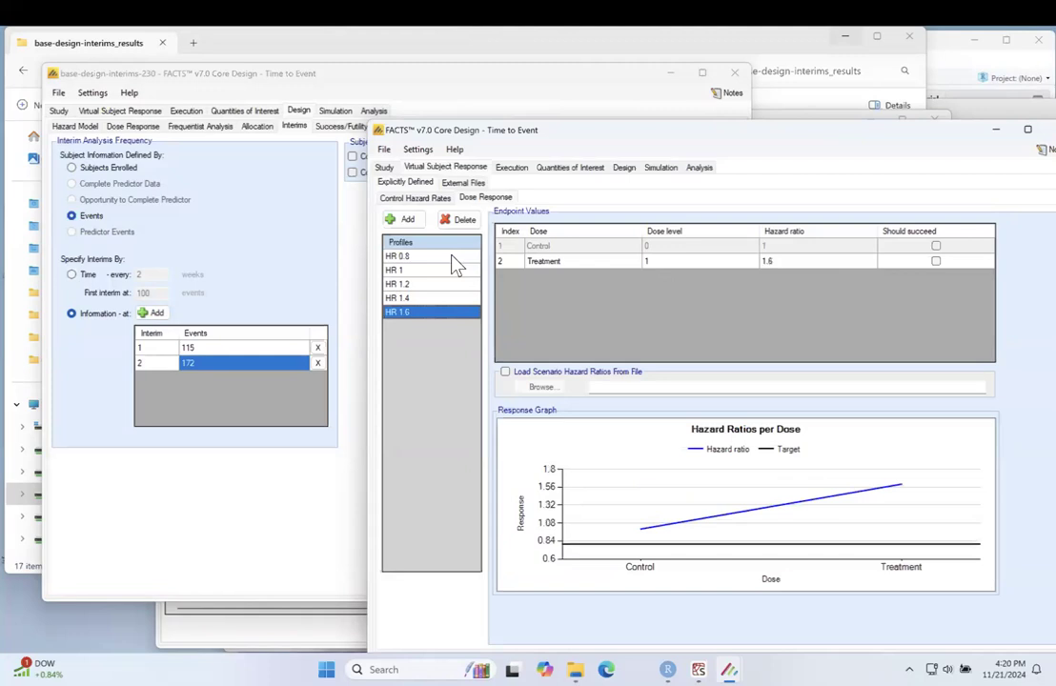
Step: Add an accrual profile with a peak rate of 173 participants per week and a ramp-up that completes at week 22
click(511, 168)
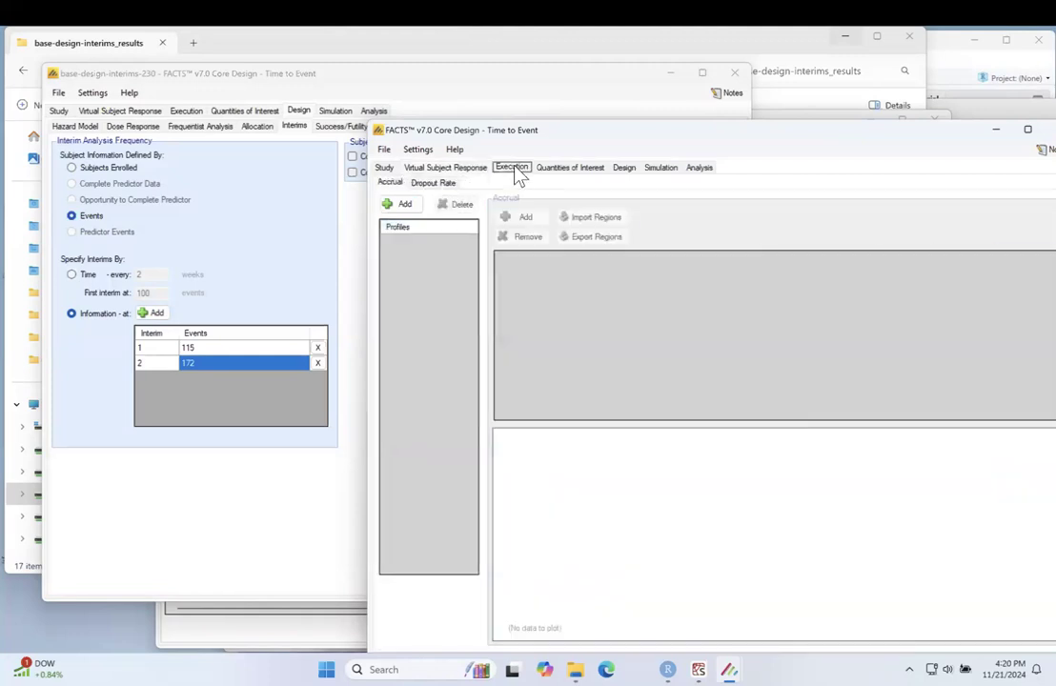
click(403, 205)
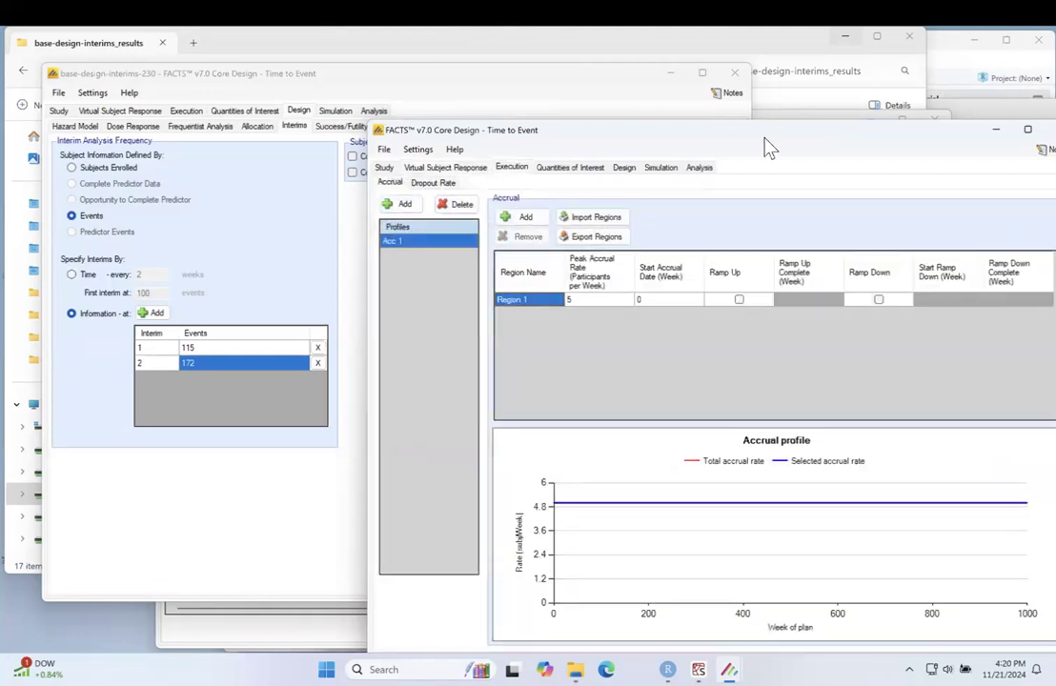
drag(797, 138, 585, 125)
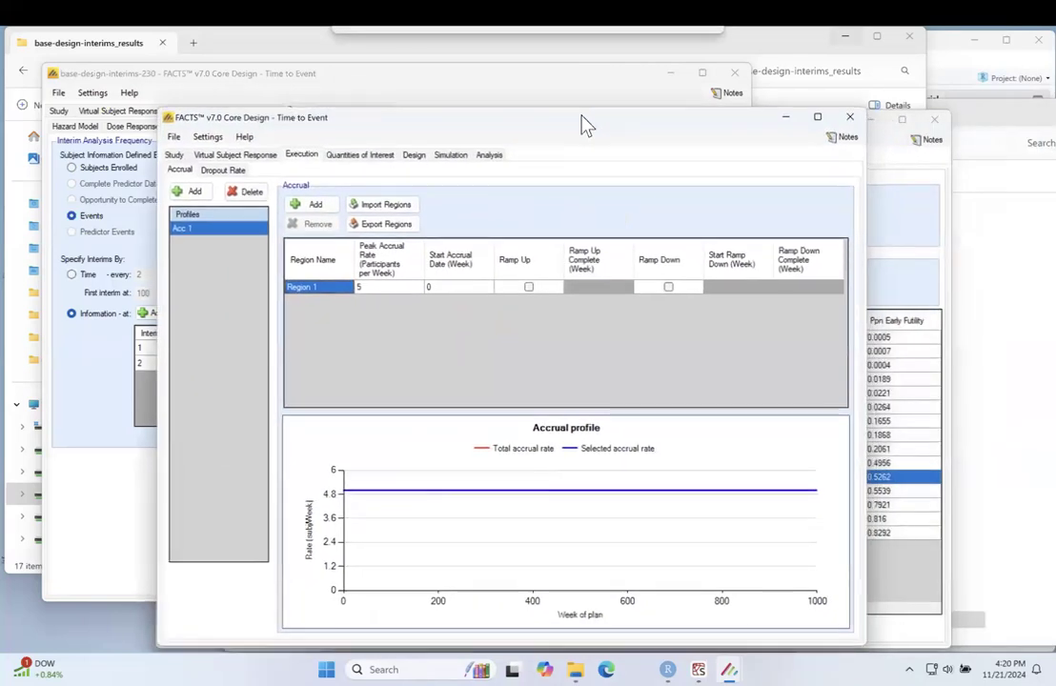
click(390, 288)
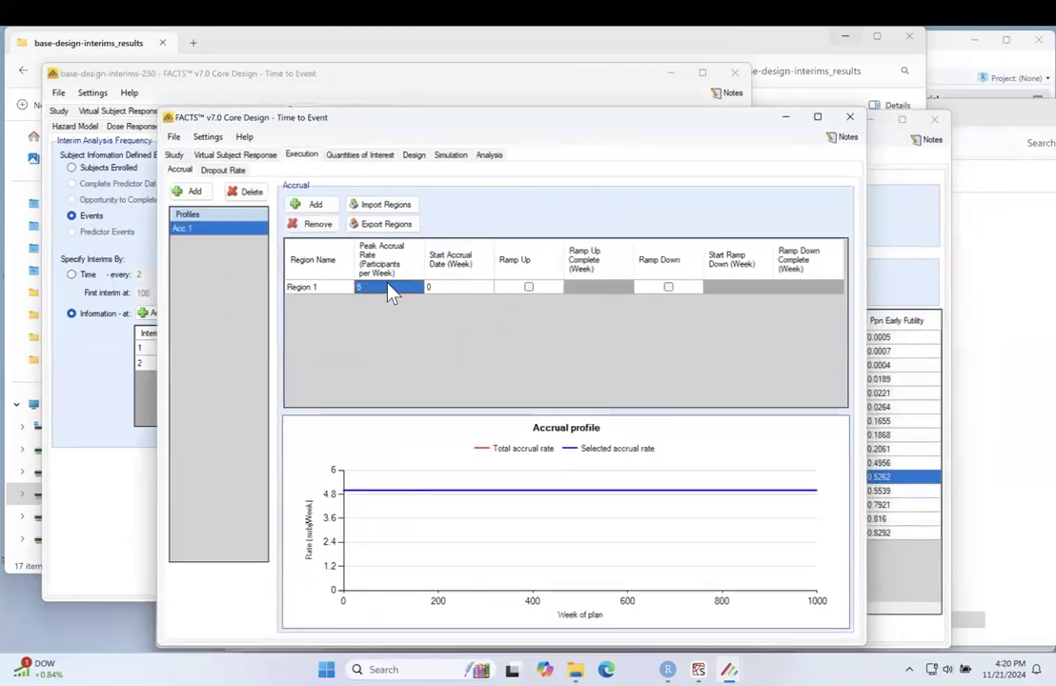
text(173)
click(529, 288)
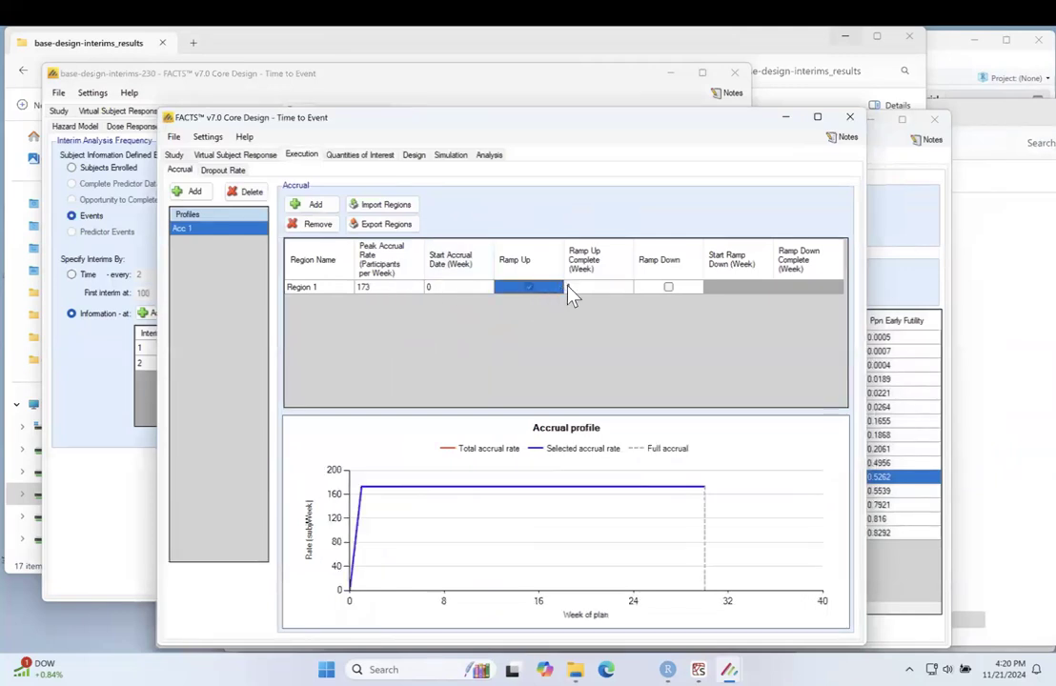
click(572, 287)
text(22)
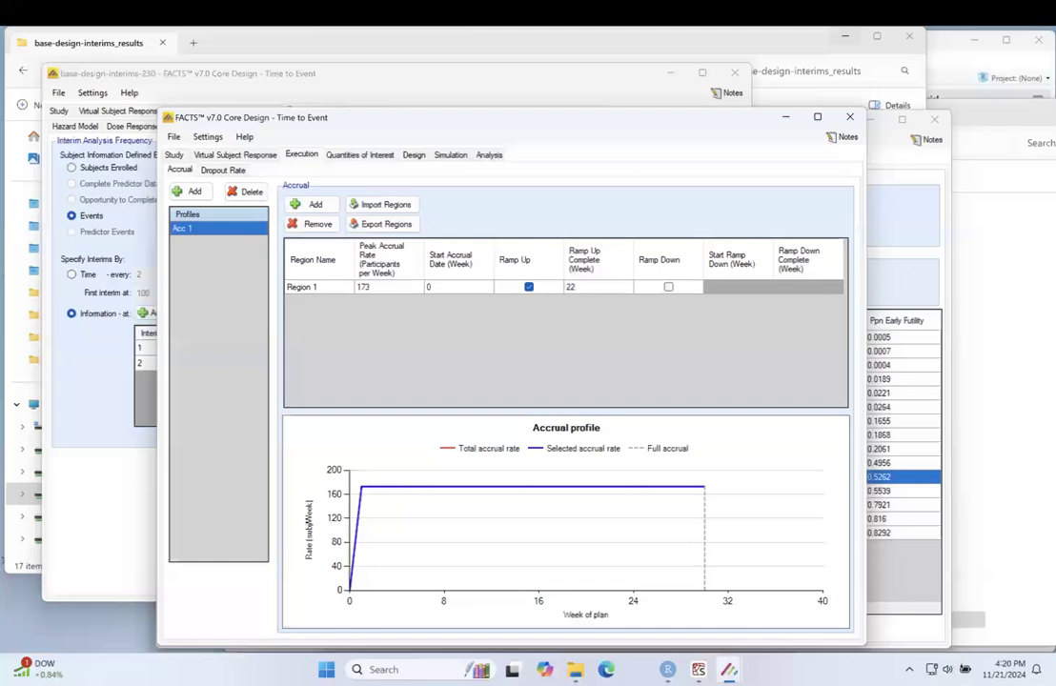
key(Tab)
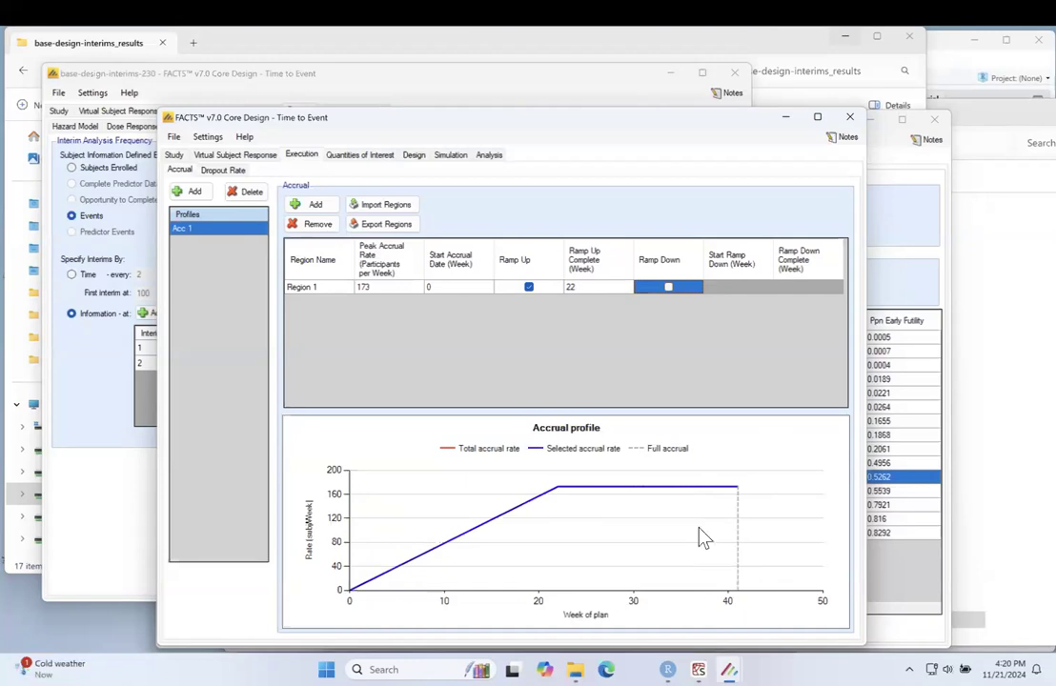
Step: Specify dropouts per dose per segment in the dropout profile and add a segment breakpoint at 52 weeks
click(219, 169)
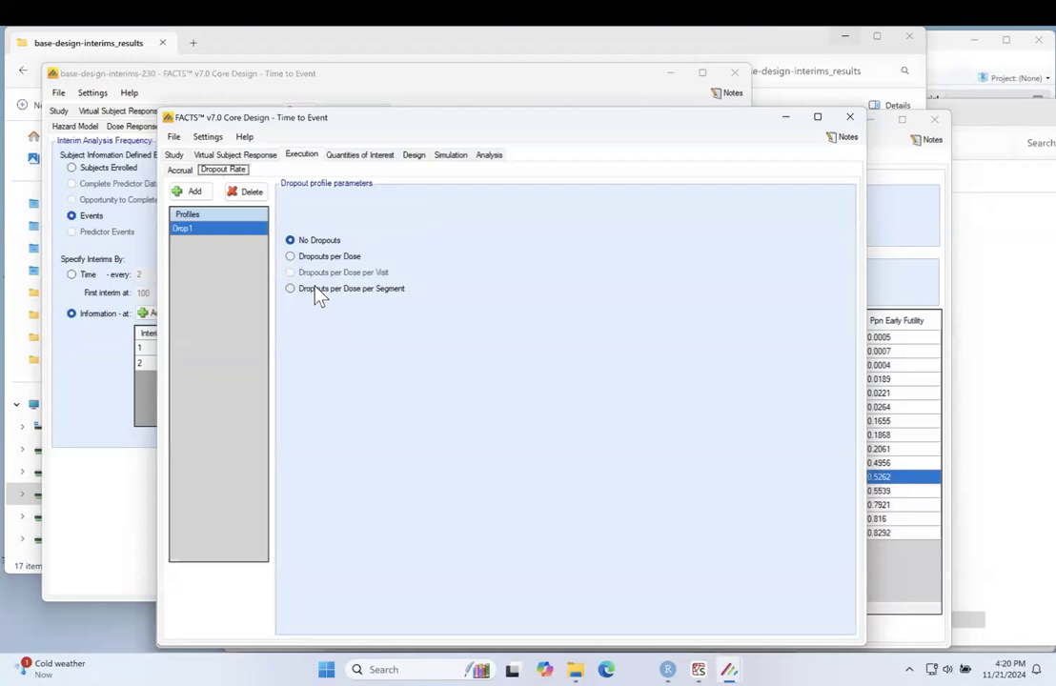
click(317, 291)
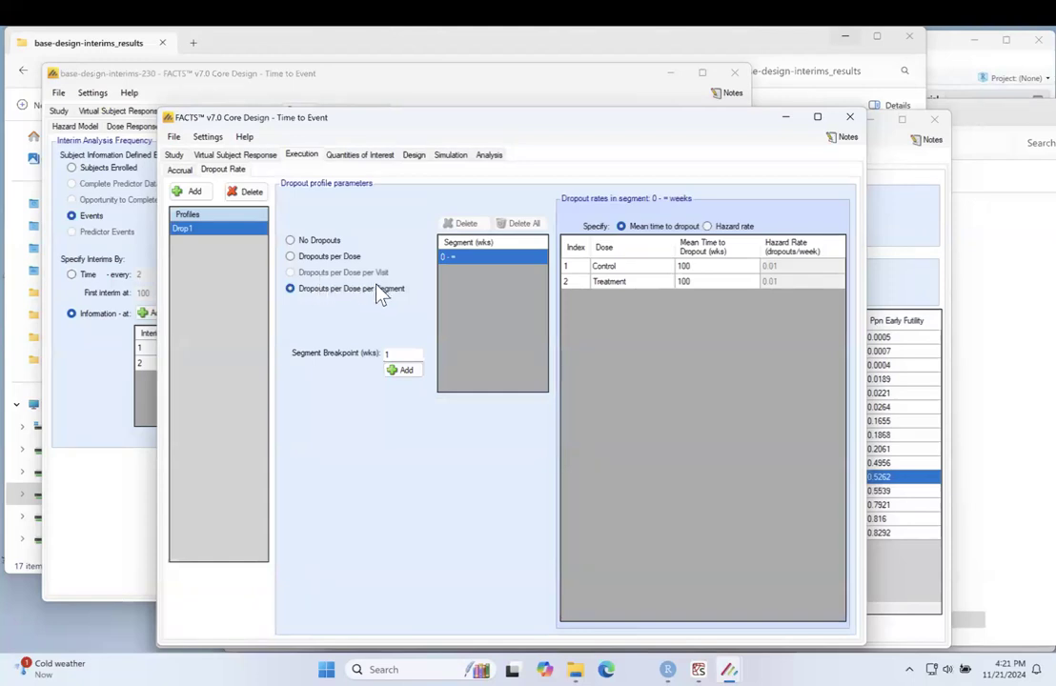
click(405, 355)
key(BackSpace)
text(52)
click(404, 370)
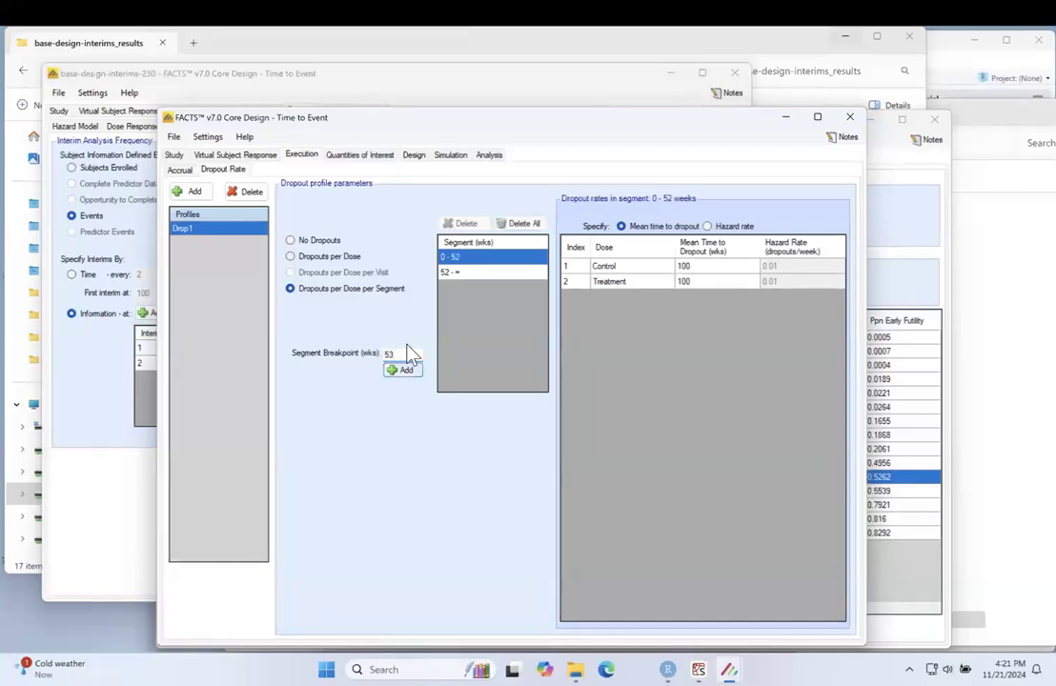
Step: Add a second dropout segment breakpoint at 67.6 weeks
click(405, 355)
key(BackSpace)
key(BackSpace)
text(57)
text(.6)
click(401, 373)
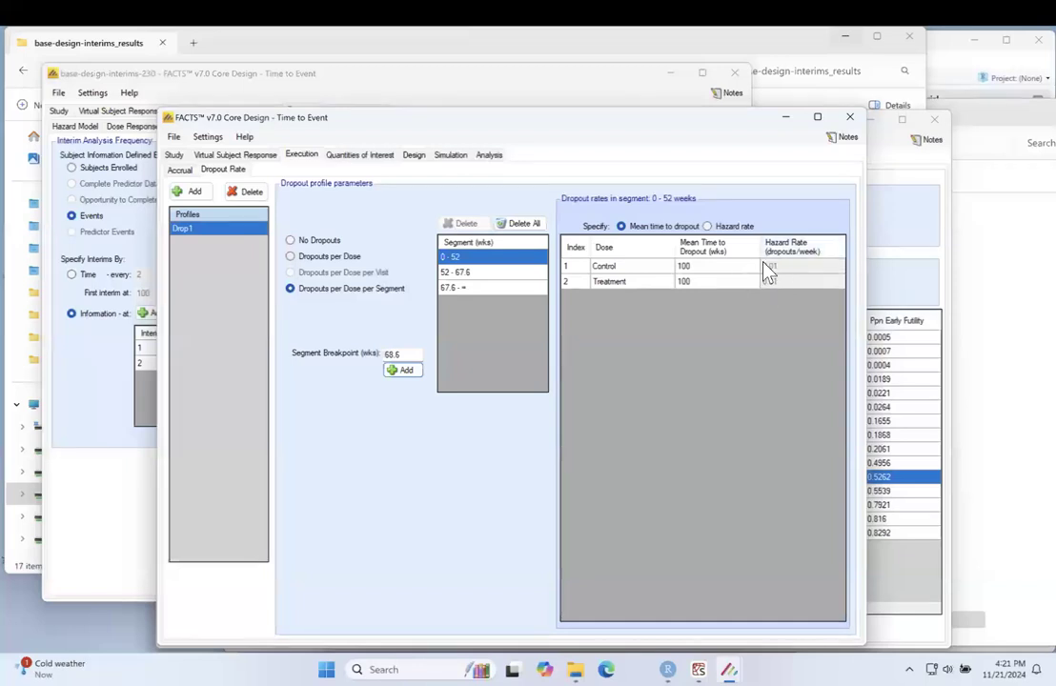
Step: Specify dropouts by hazard rate and enter 0.000586 for Control and Treatment in the 0 - 52 week segment
click(741, 229)
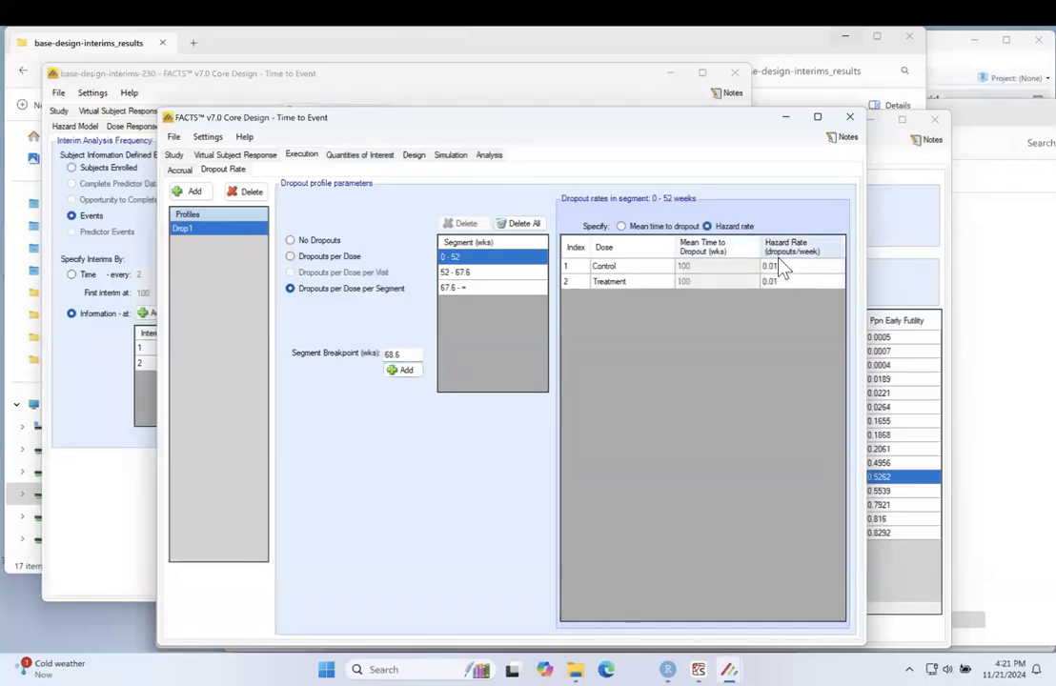
click(780, 268)
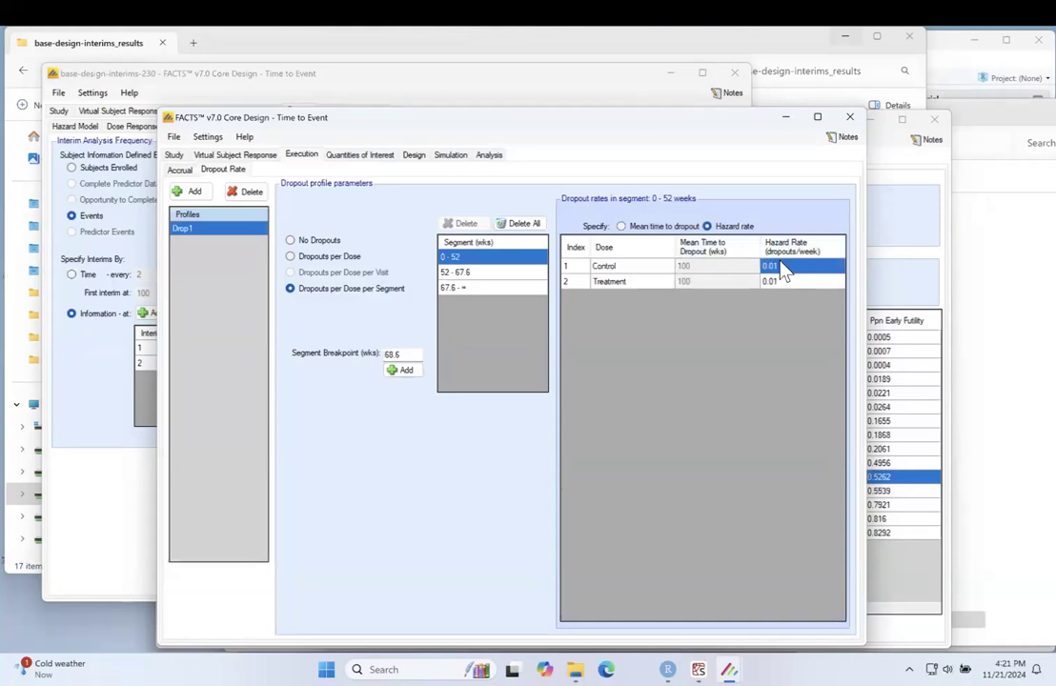
text(0.000586)
click(785, 284)
text(0.000586)
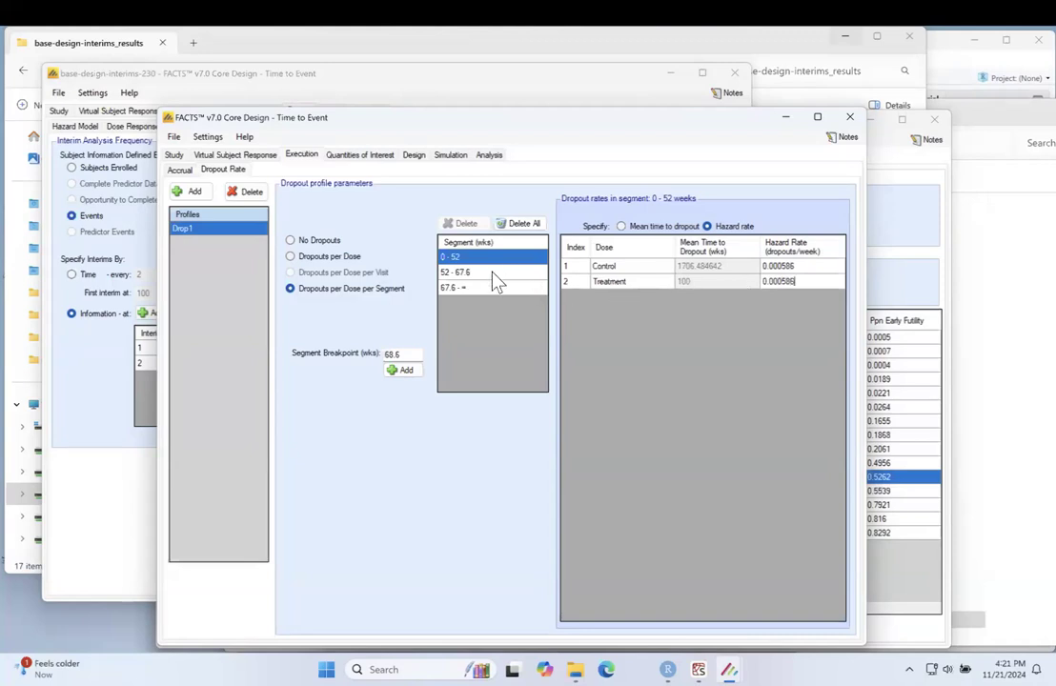
Step: Set the dropout hazard rate to 0.02076 for both Control and Treatment in the 52 - 67.6 week segment
click(493, 273)
click(782, 267)
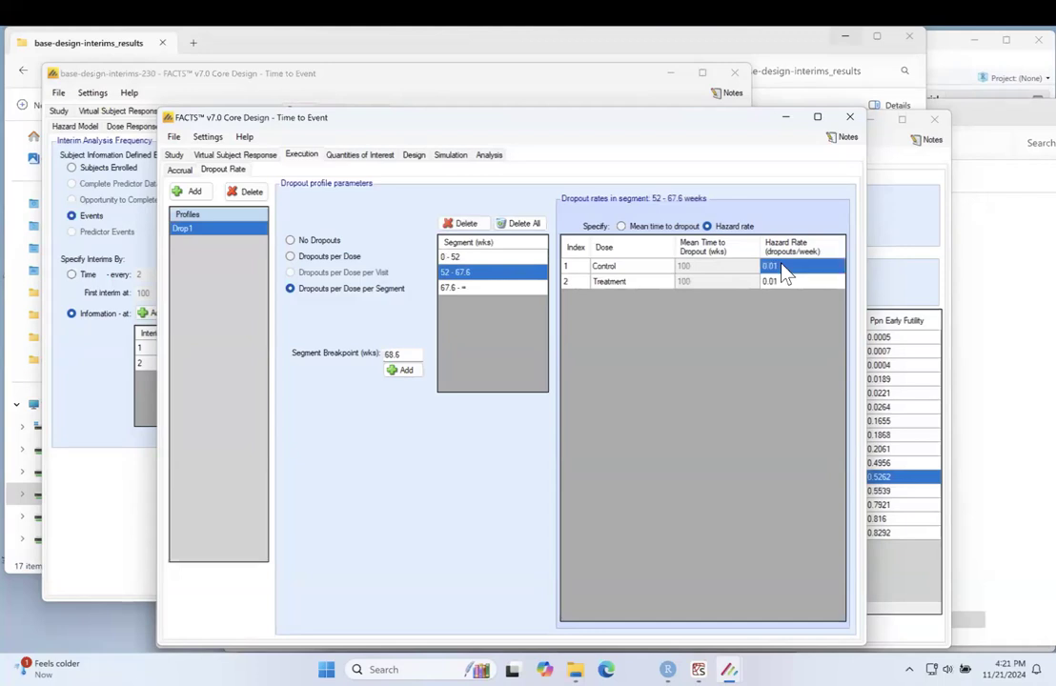
text(0.02076)
click(786, 288)
text(0.02076)
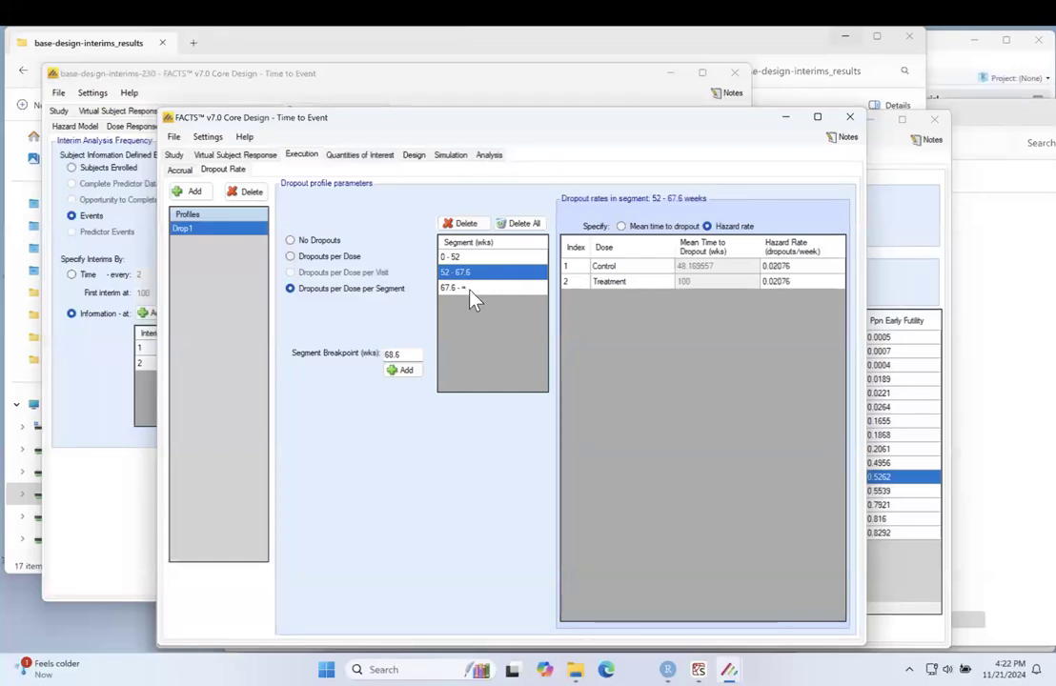
click(838, 282)
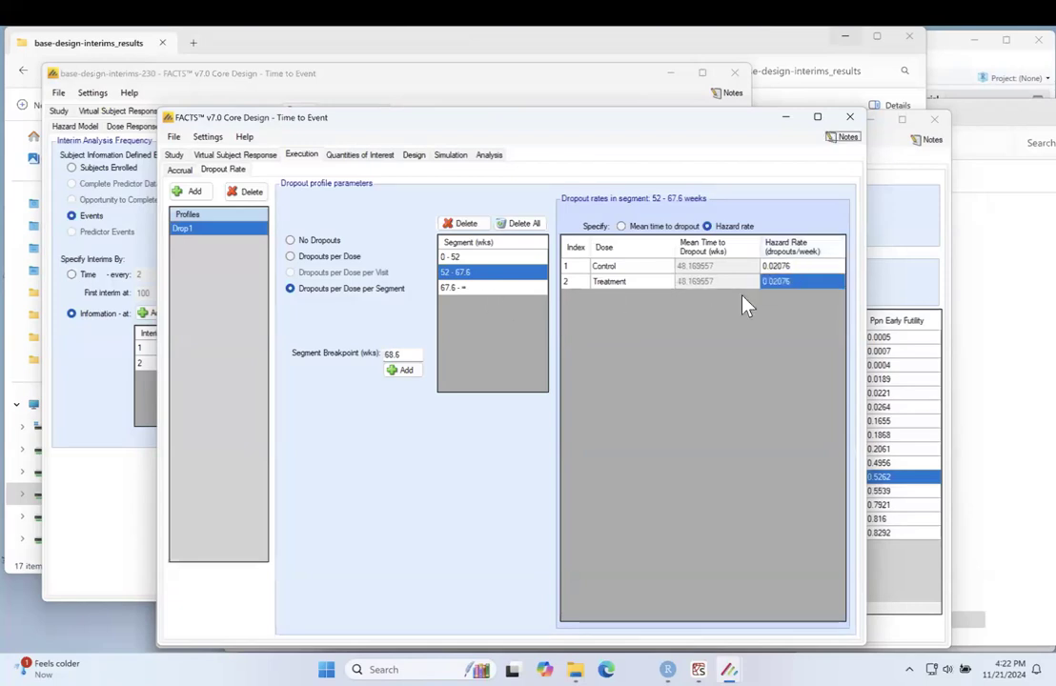
Step: Set the dropout hazard rate to 0.00917 for both Control and Treatment in the segment beyond 67.6 weeks
click(501, 288)
click(801, 267)
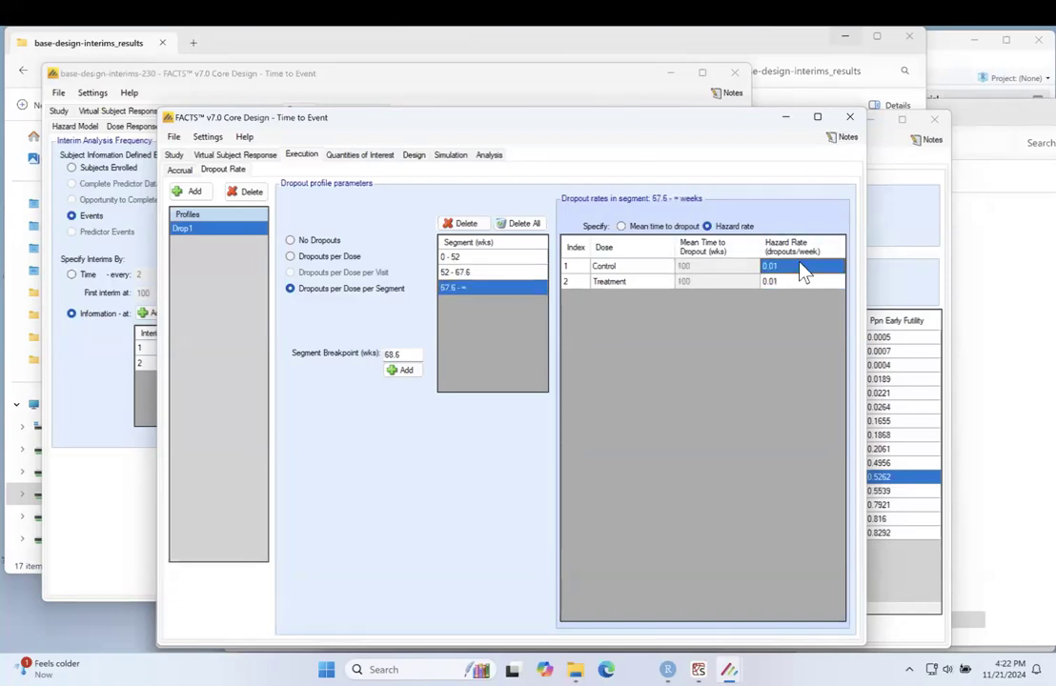
text(0.0)
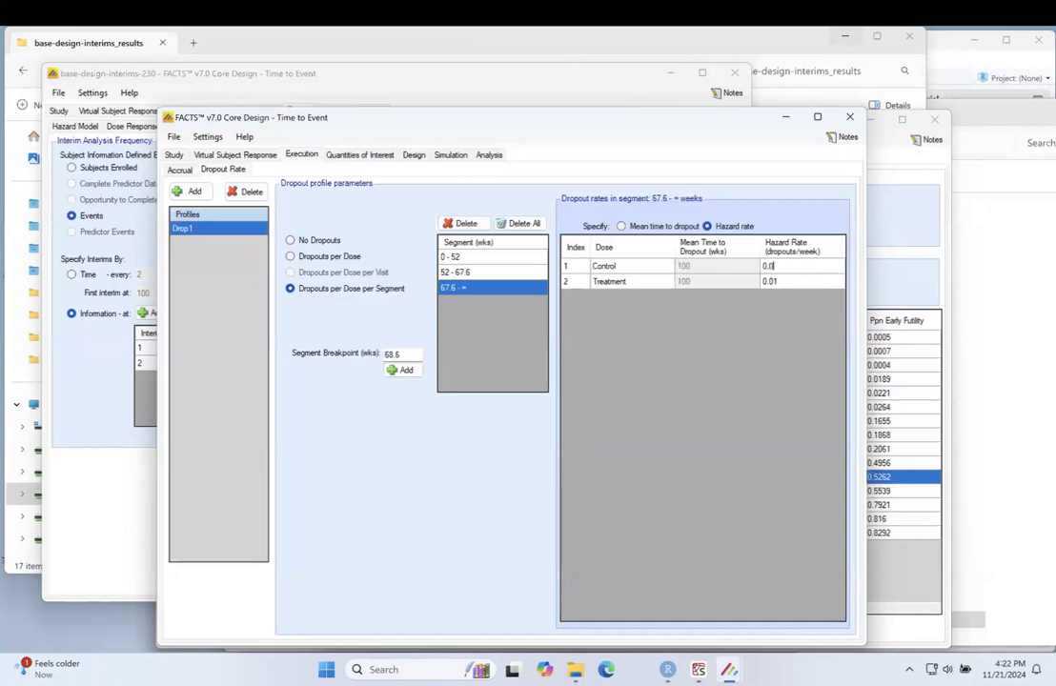
text(0517)
click(790, 285)
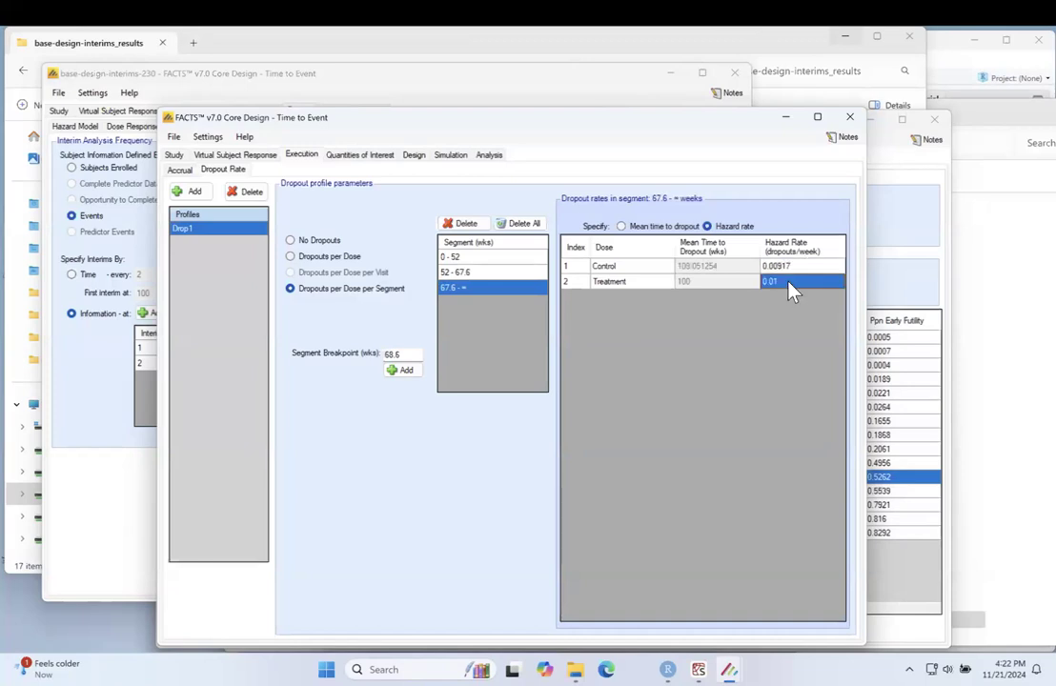
text(0.00917)
Step: Remove the future trial success, EDq, MED and Pr(HR_d < 1) entries from the quantities of interest
click(360, 157)
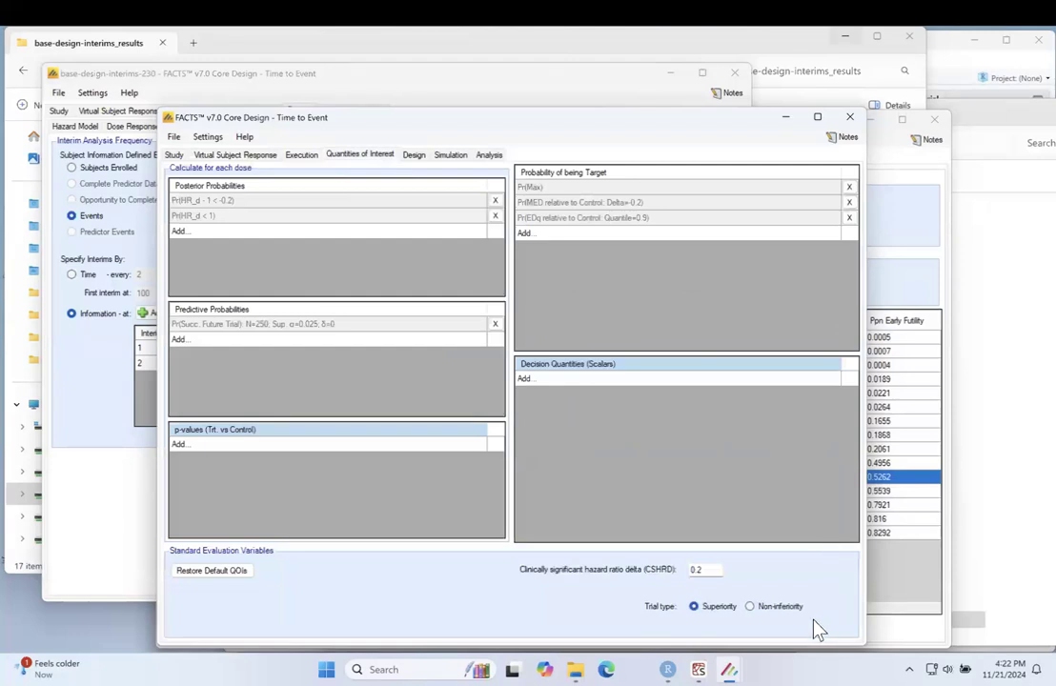
click(495, 325)
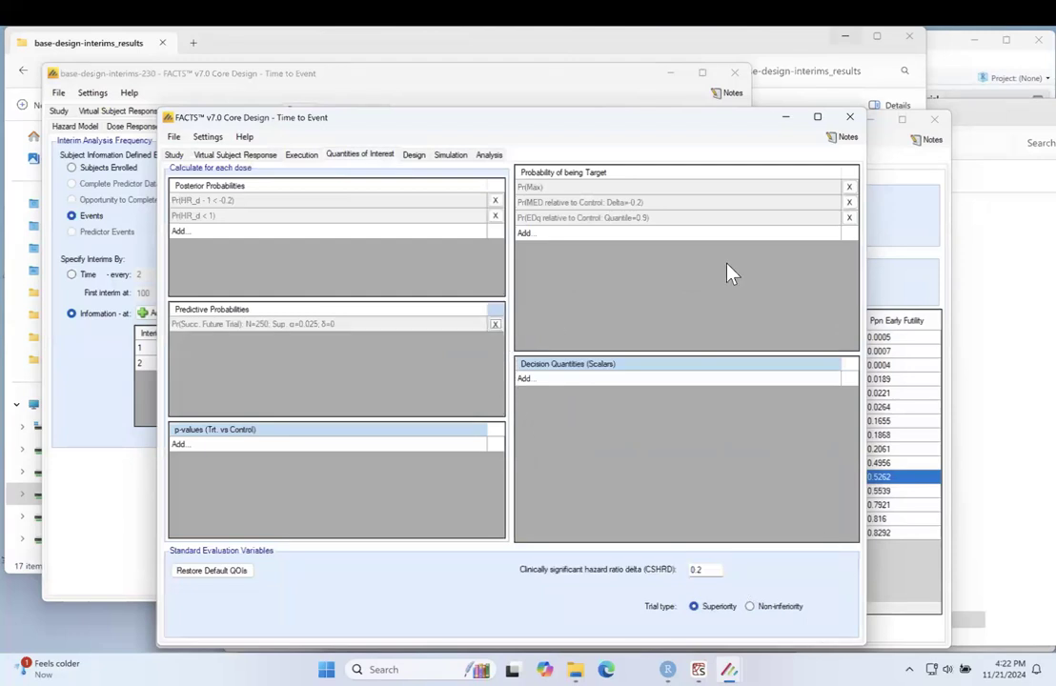
click(849, 217)
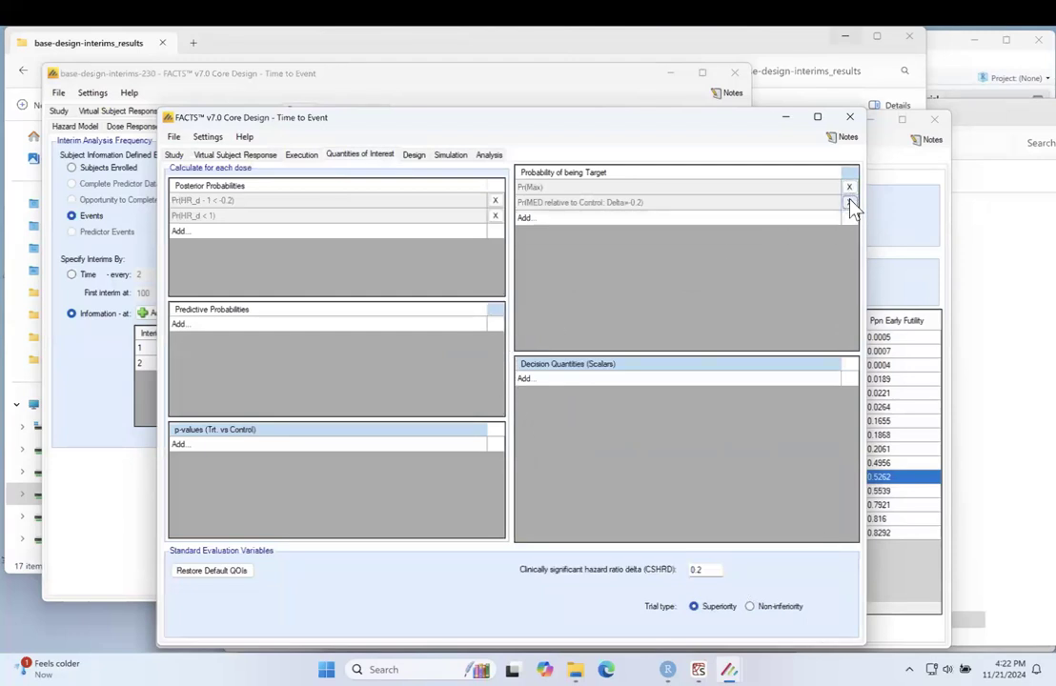
click(849, 203)
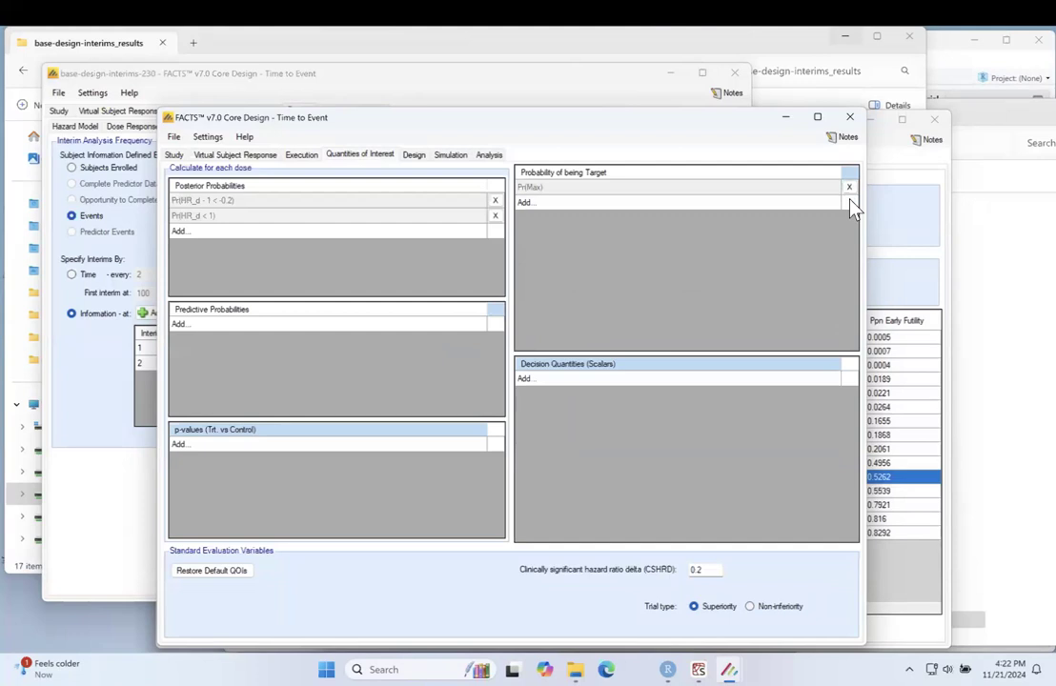
click(496, 216)
Step: Make the trial type non-inferiority with a hazard ratio delta of 0.4
click(749, 606)
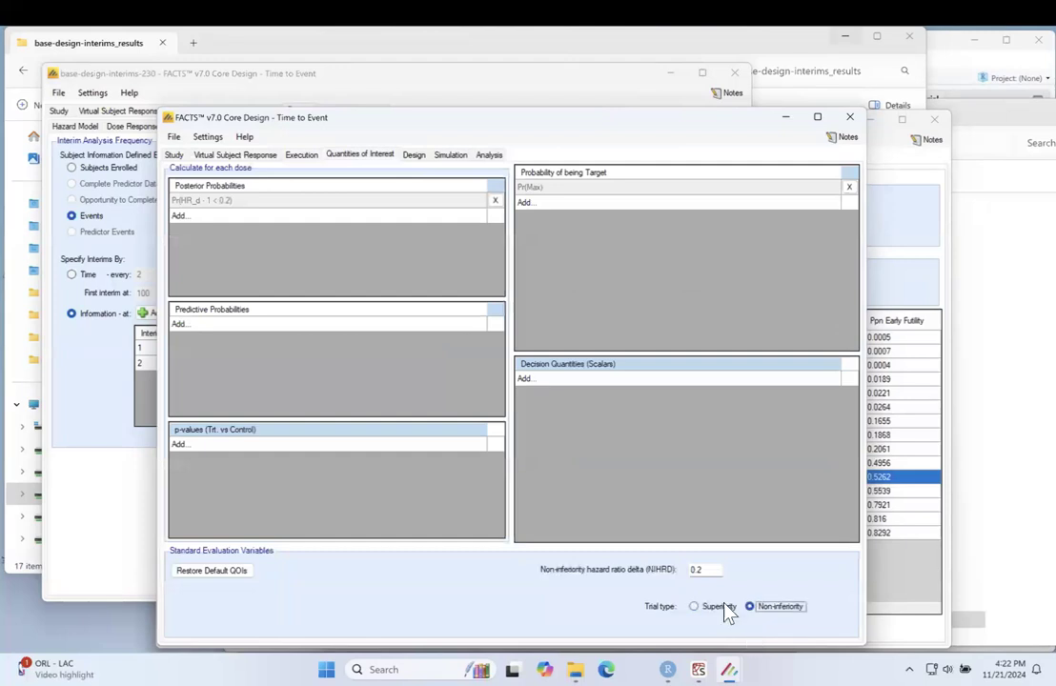
click(705, 570)
key(BackSpace)
text(4)
key(Tab)
Step: Add a scalar decision quantity that evaluates Pr(HR_d - 1 < 0.4) at the Treatment dose
double_click(532, 381)
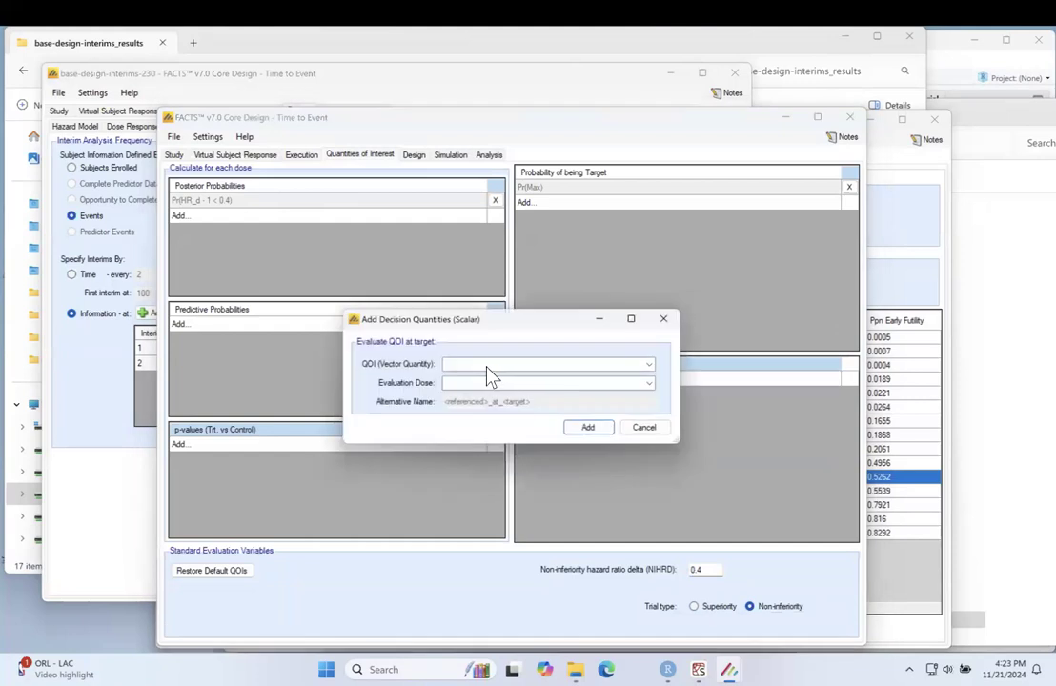
click(491, 365)
click(494, 376)
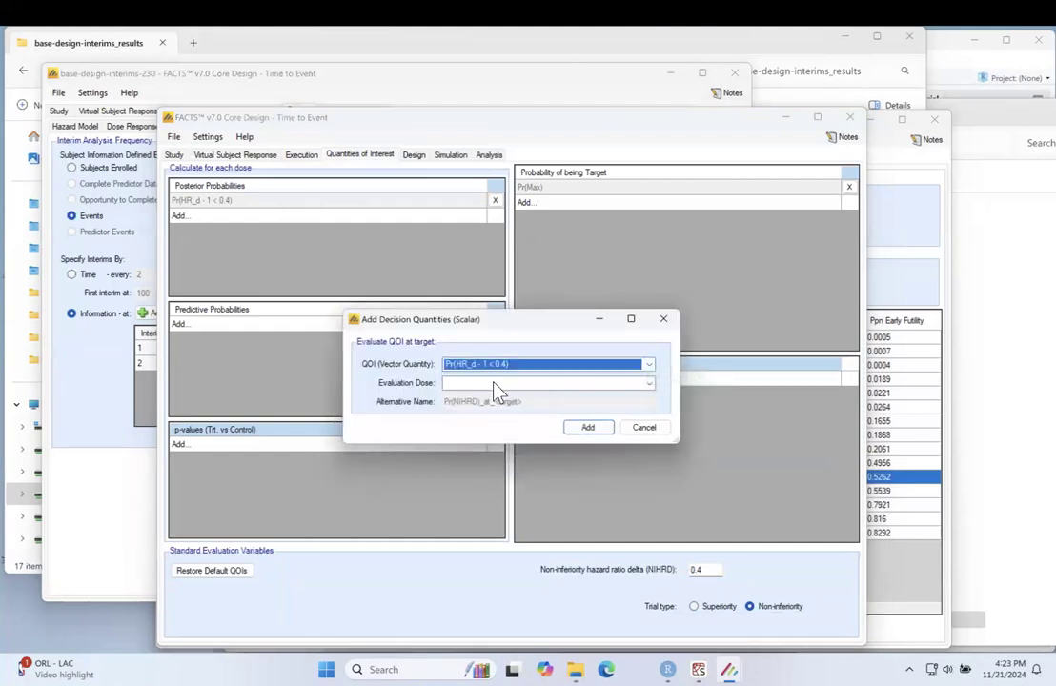
click(493, 383)
click(476, 407)
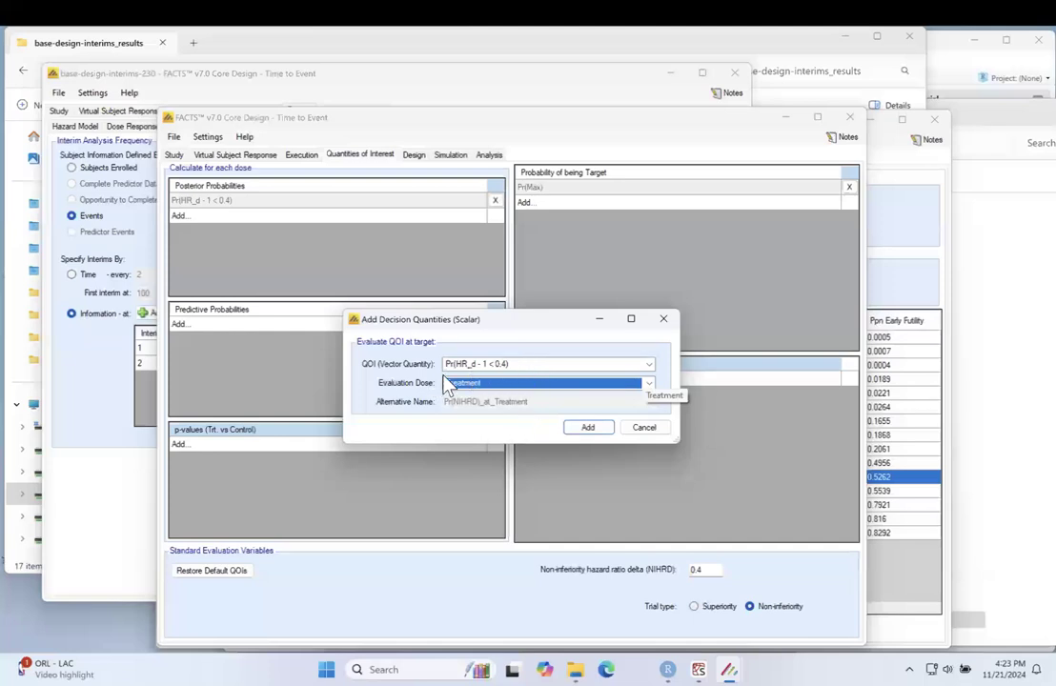
click(589, 428)
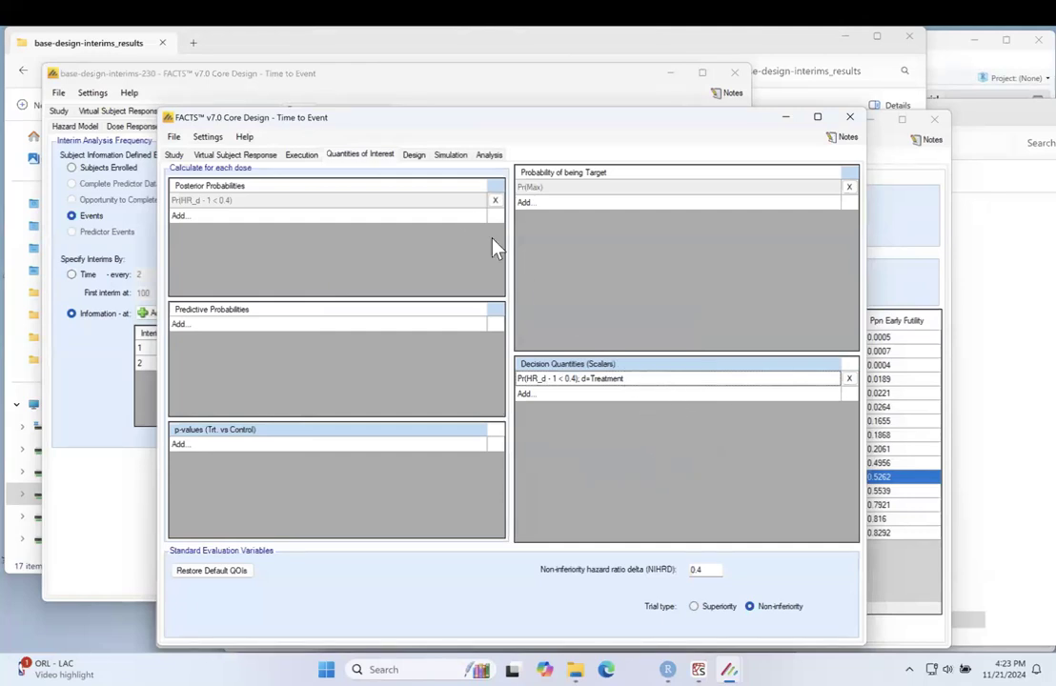
Step: Split the design's piecewise exponential hazard model into segments with breakpoints at 26 and 52 weeks
click(414, 155)
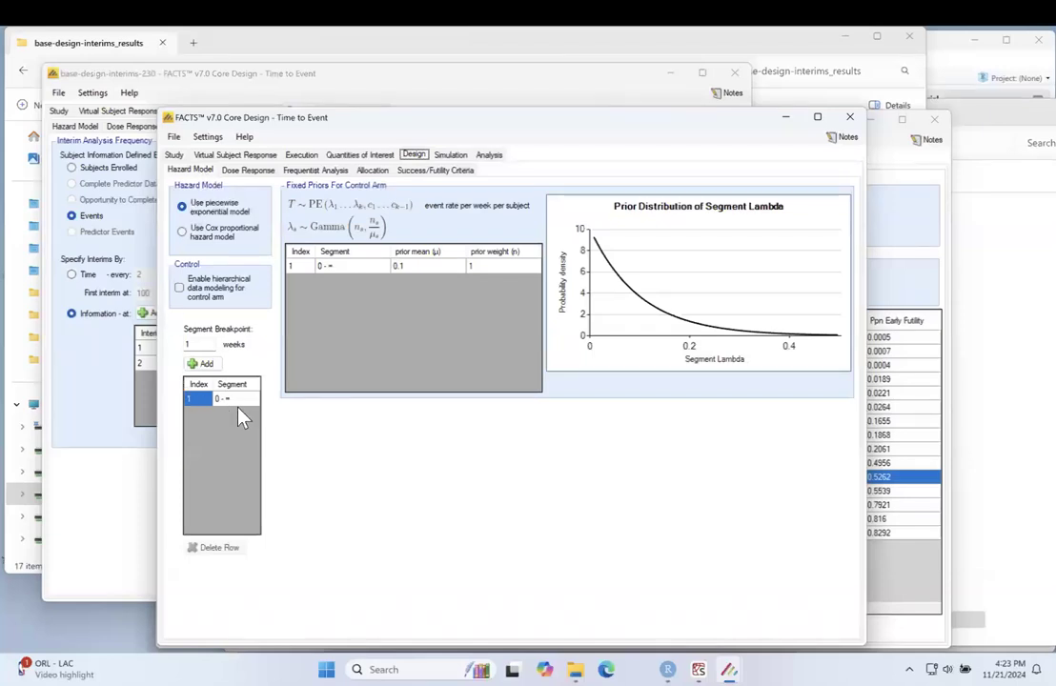
drag(198, 344, 166, 344)
text(26)
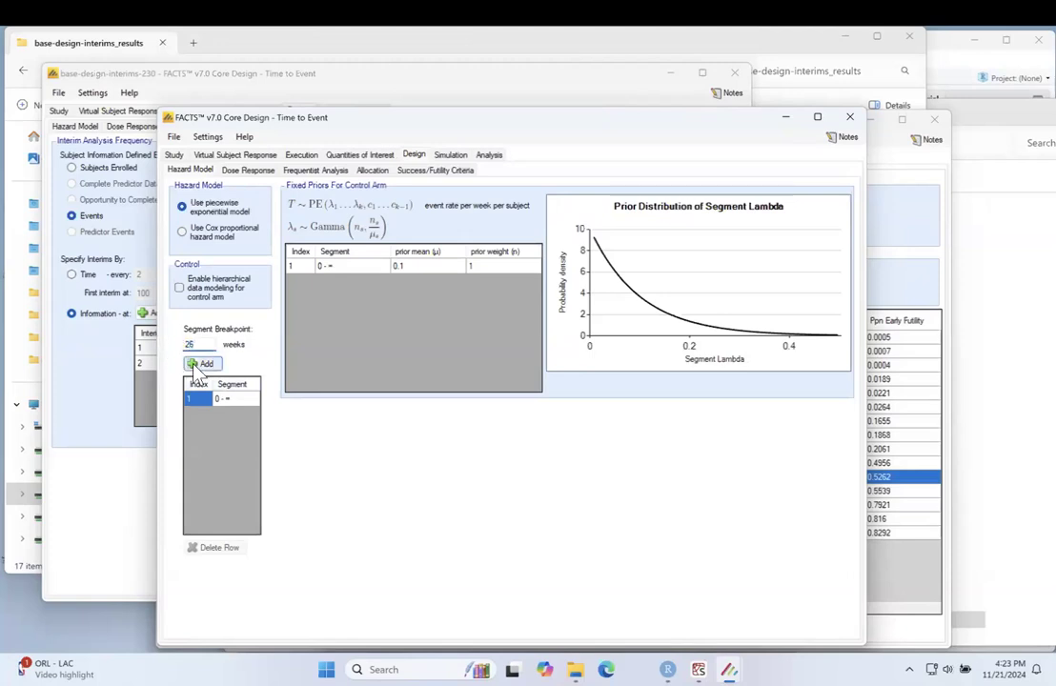
click(202, 363)
drag(203, 344, 175, 344)
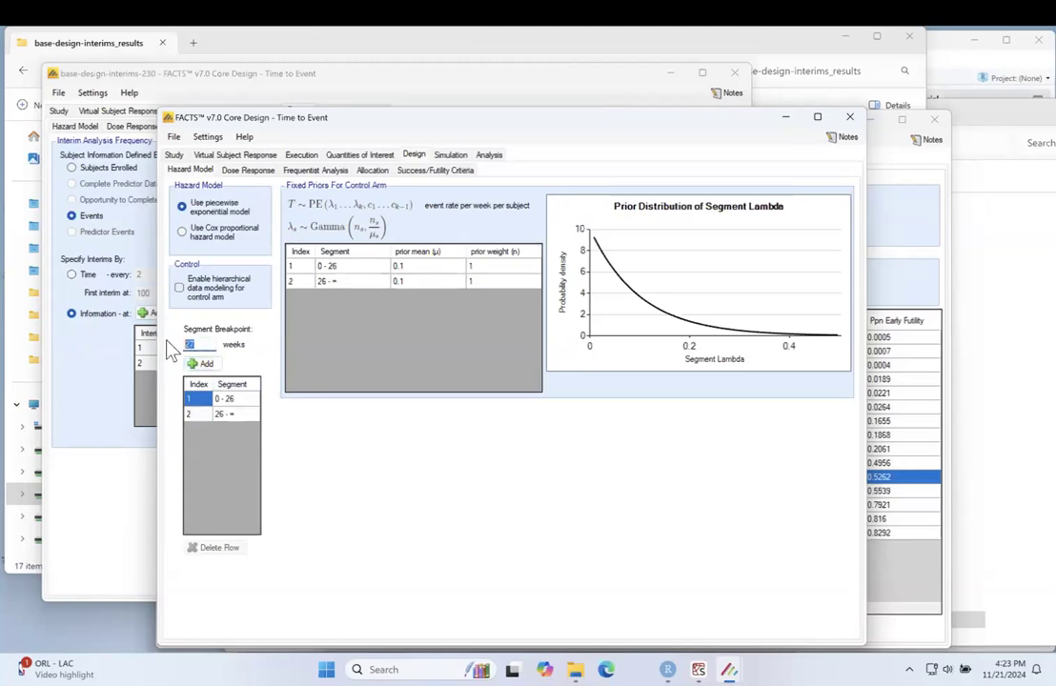
text(52)
click(201, 365)
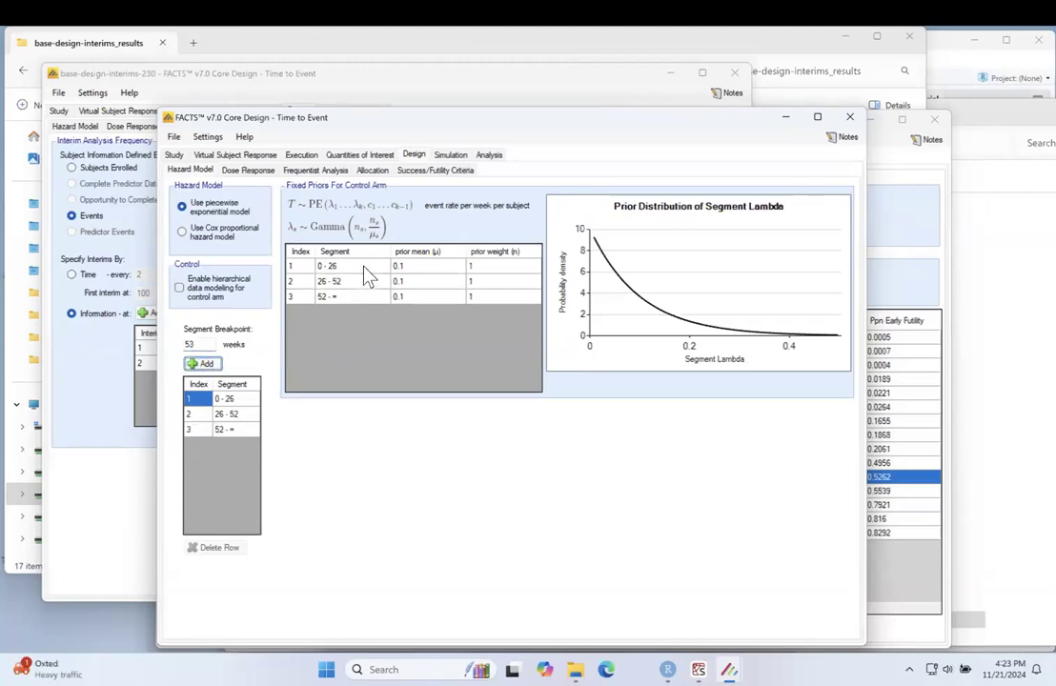
Step: Set the control arm's fixed prior mean to 0.00039 in all three hazard segments
click(420, 268)
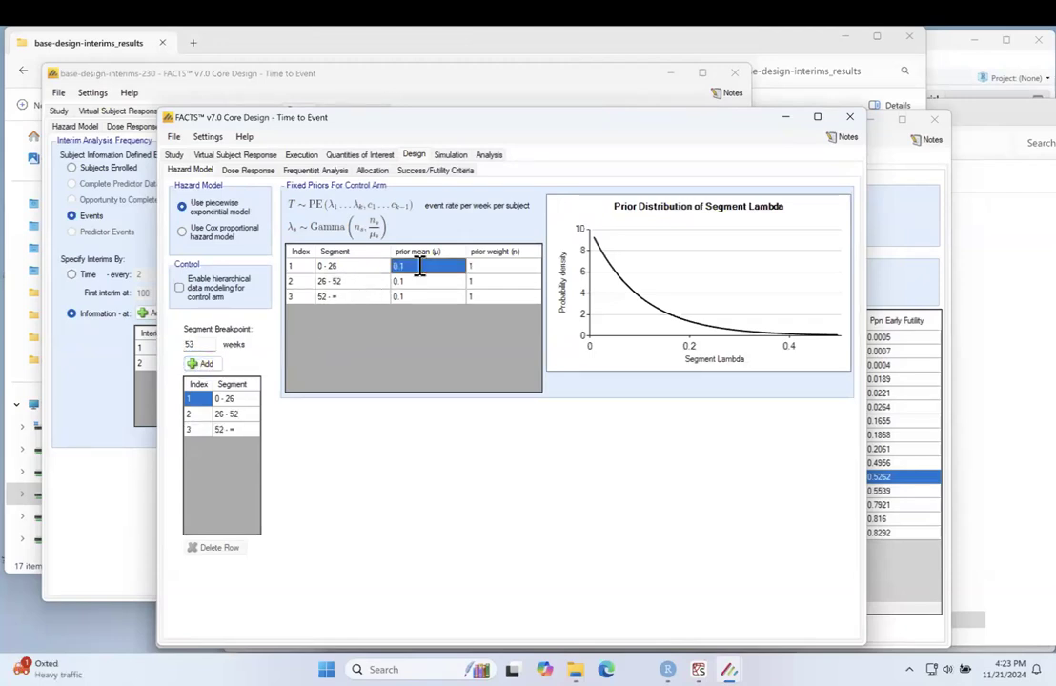
text(0.)
text(00039)
click(419, 282)
text(0.00039)
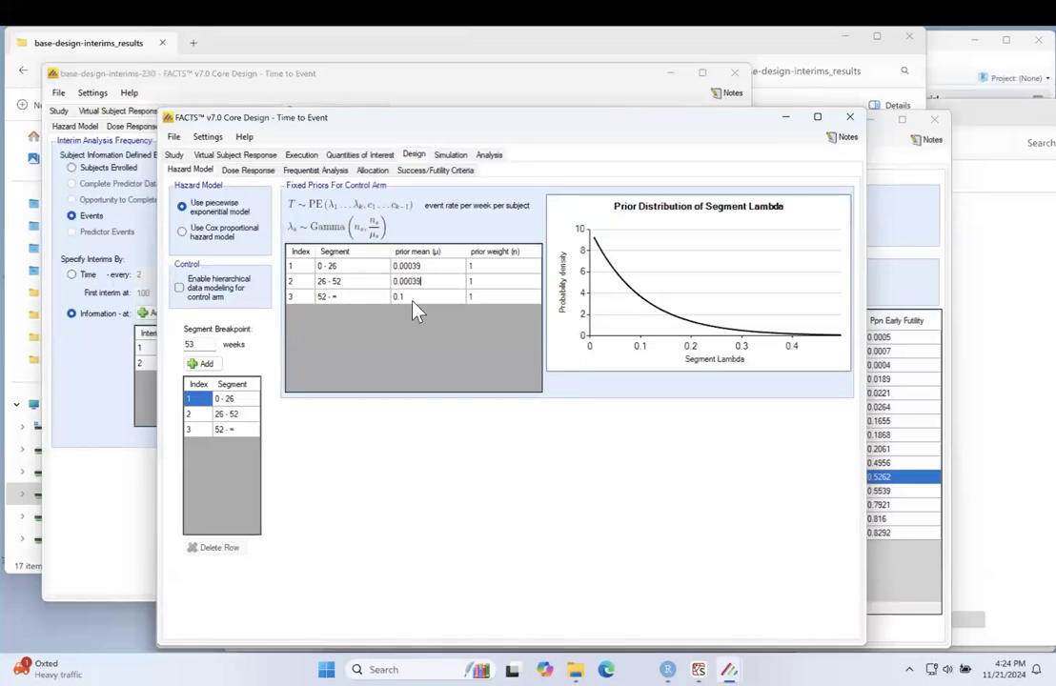
click(415, 300)
text(0.00039)
Step: Set the dose response prior SD for all doses to 0.29 and plot Initial Dose vs HR
click(250, 170)
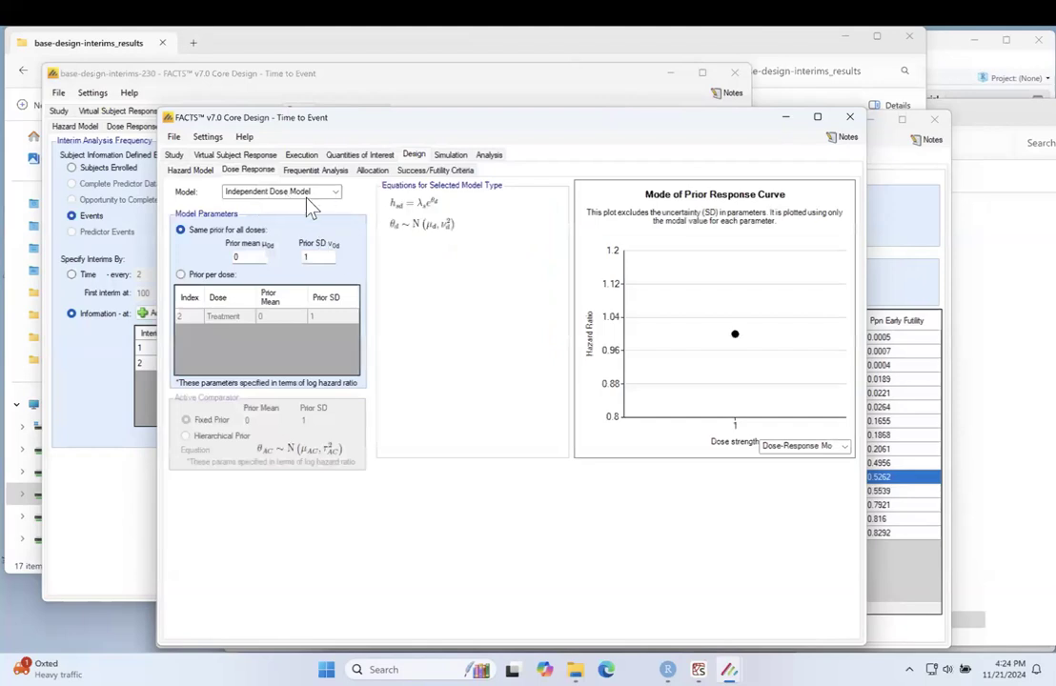
double_click(324, 255)
text(0.25)
key(BackSpace)
text(9)
click(255, 258)
click(799, 453)
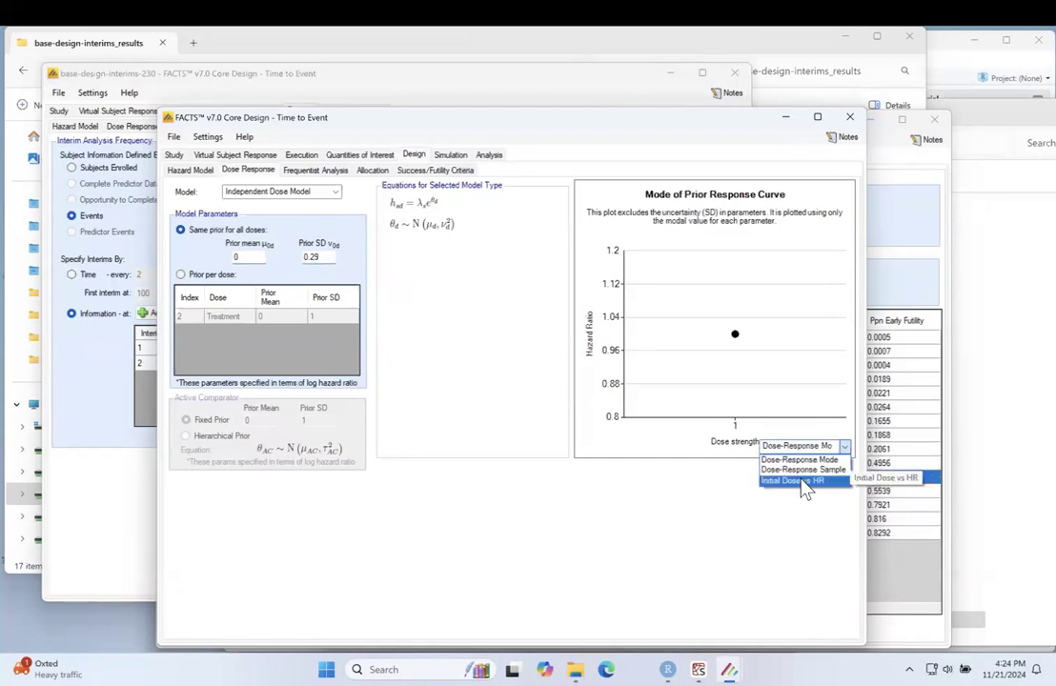
click(800, 480)
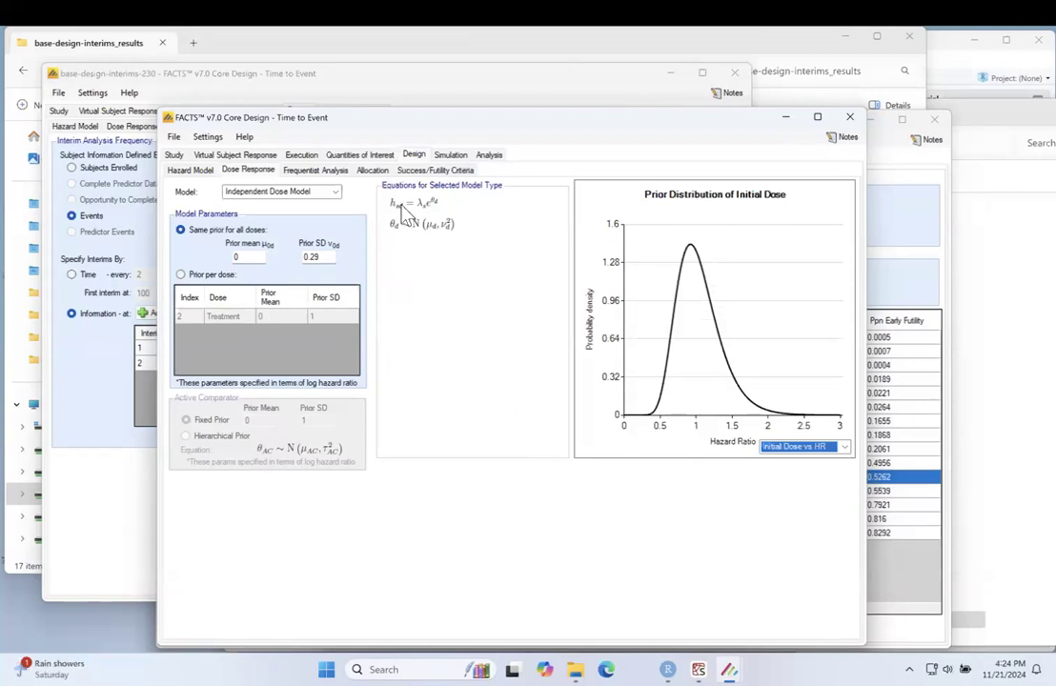
Step: Add a final evaluation success criterion requiring Pr(HR_d - 1 < 0.4) at Treatment to be > 0.975
click(335, 170)
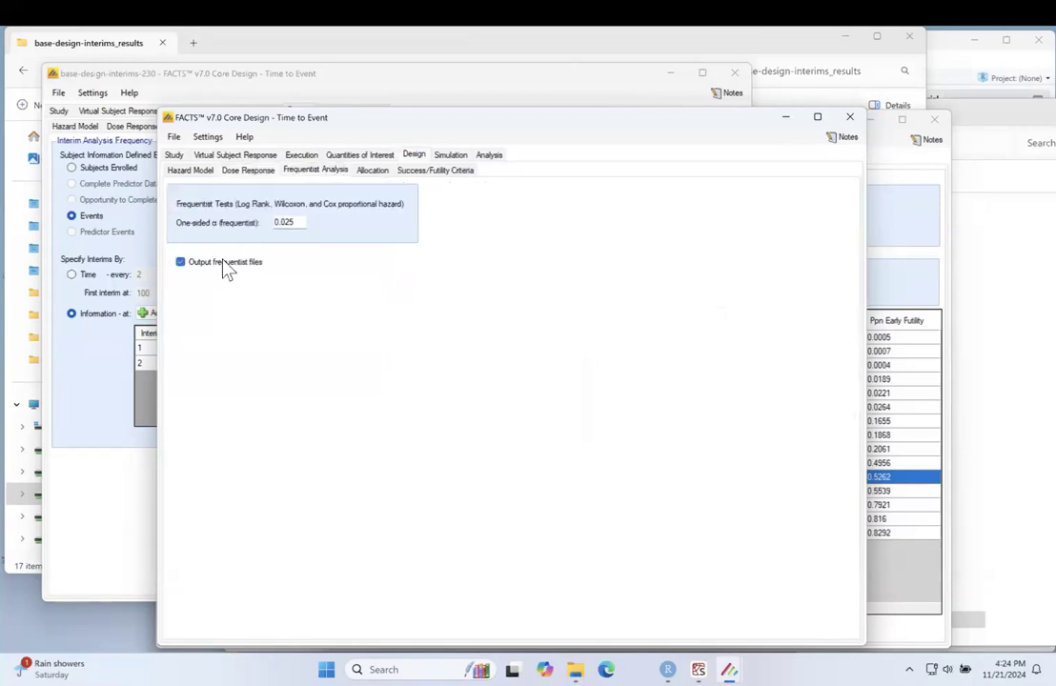
click(372, 170)
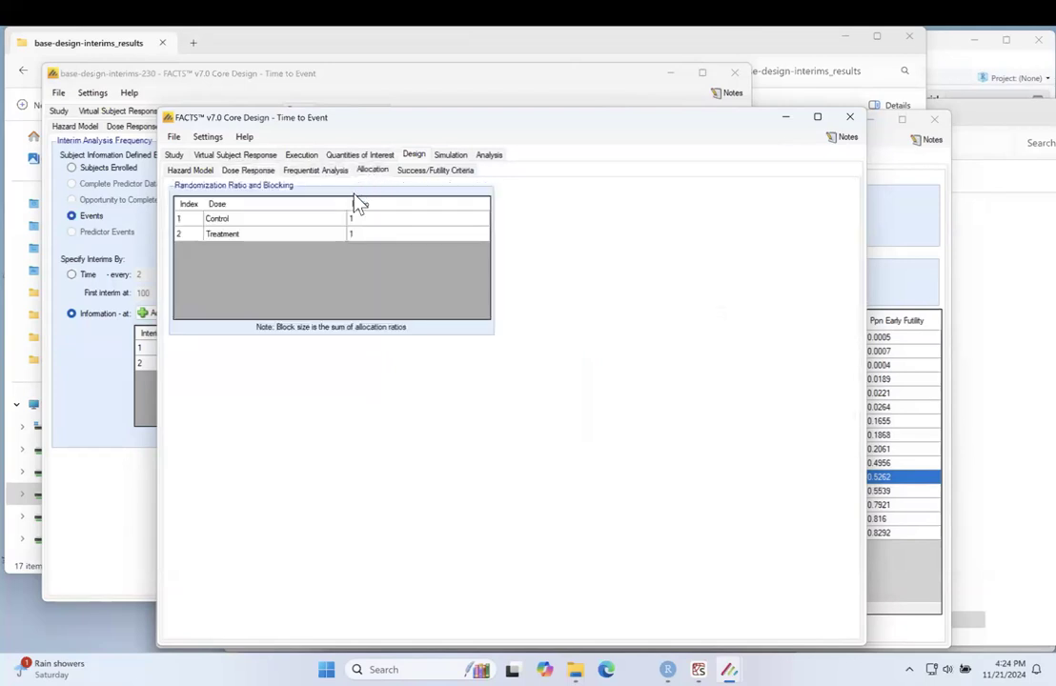
click(435, 174)
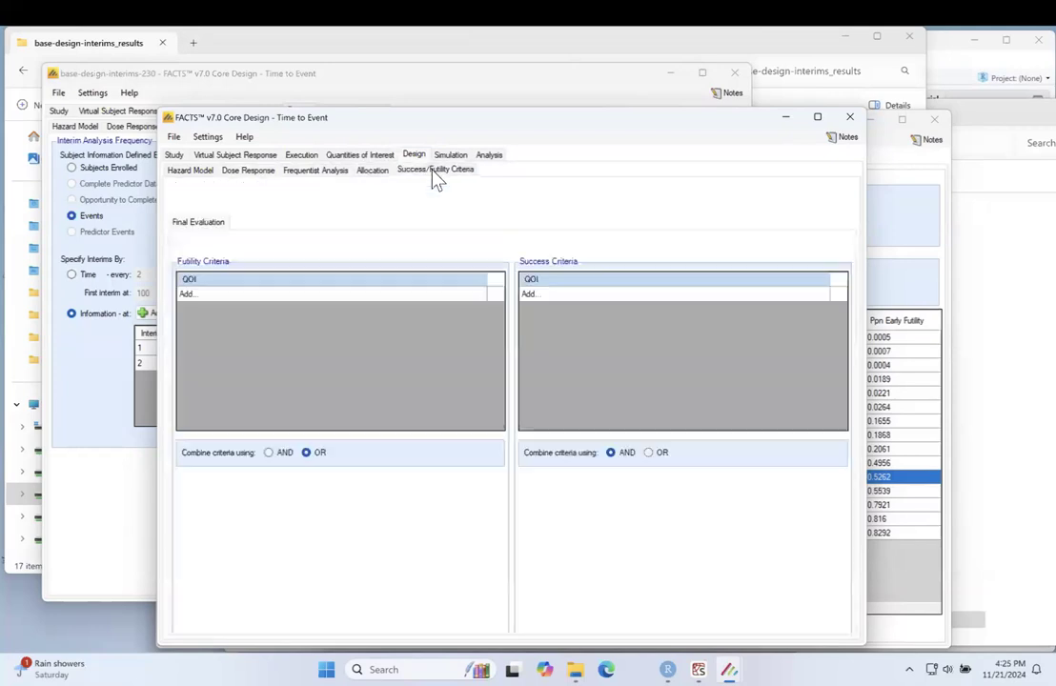
click(551, 293)
click(443, 365)
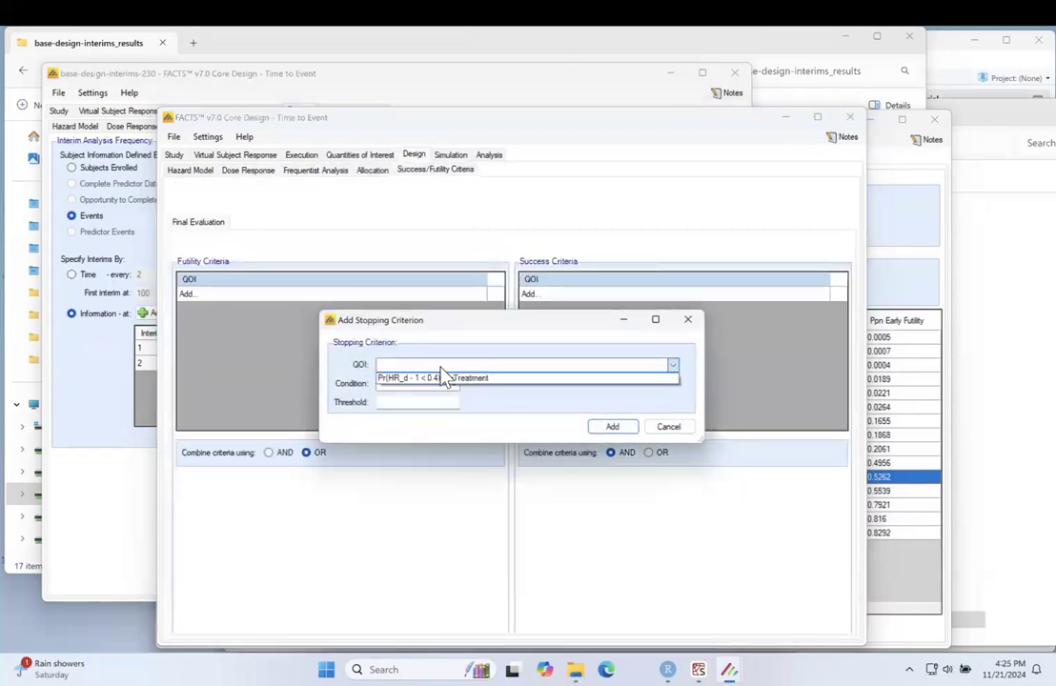
click(442, 380)
click(440, 385)
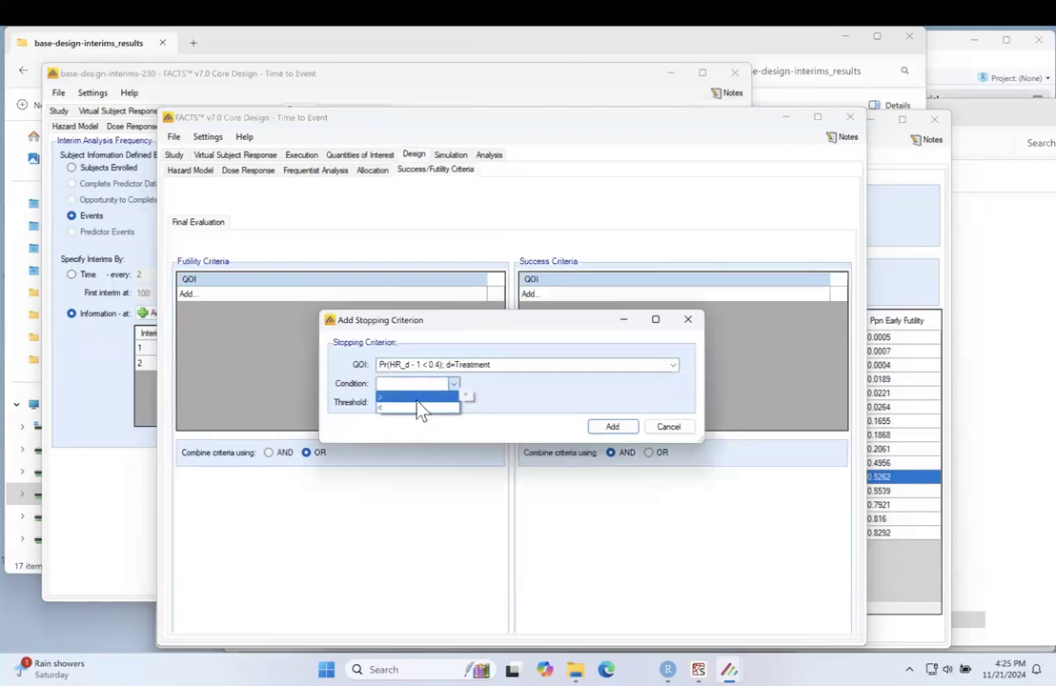
click(417, 399)
click(417, 400)
text(0.975)
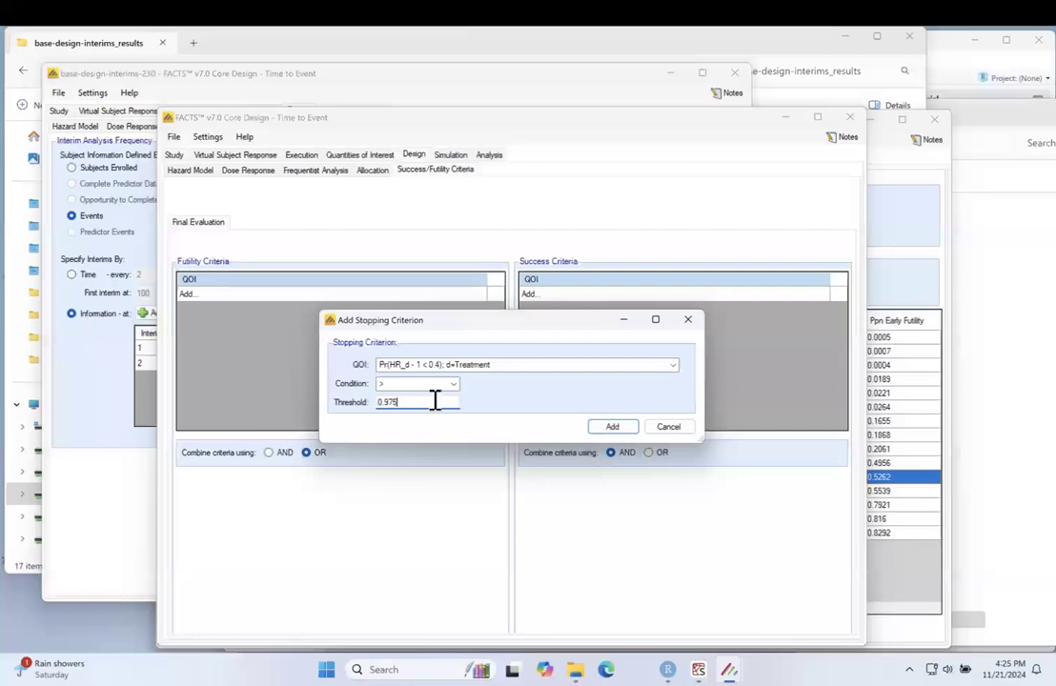
click(608, 427)
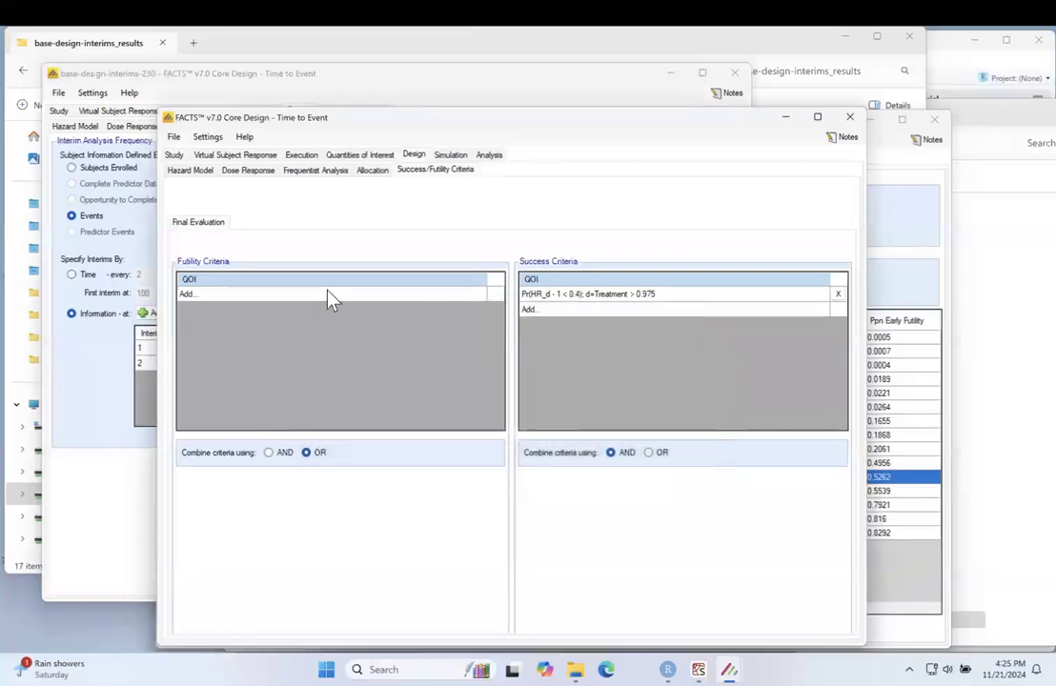
Step: Add a final evaluation futility criterion for Pr(HR_d - 1 < 0.4) at Treatment being < 0.975
click(327, 296)
click(398, 370)
click(400, 377)
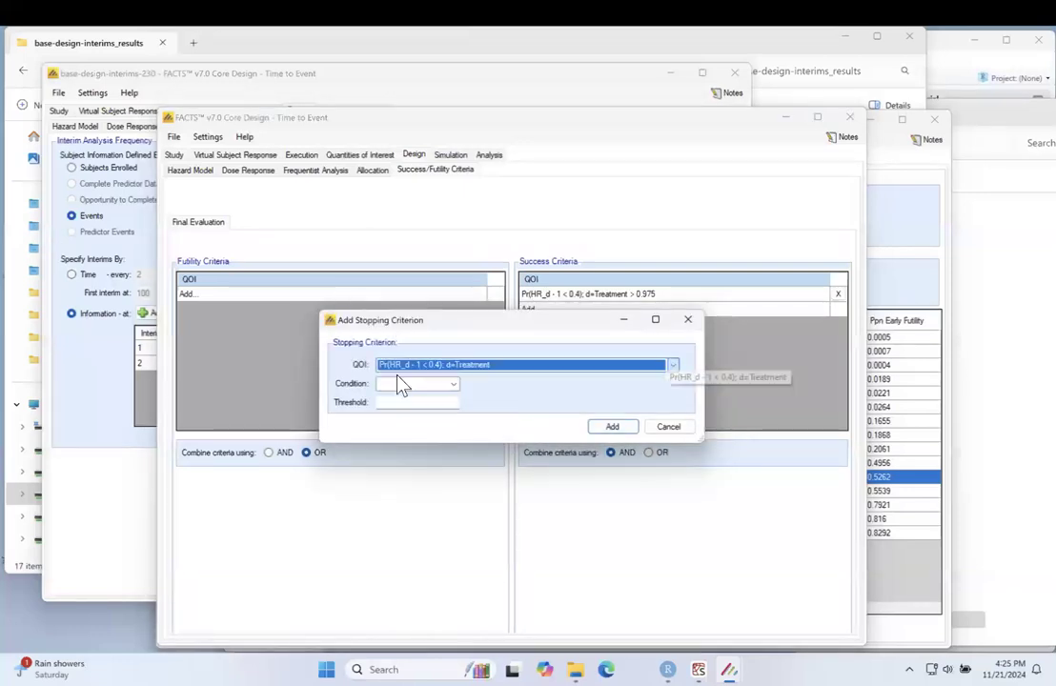
click(397, 384)
click(399, 408)
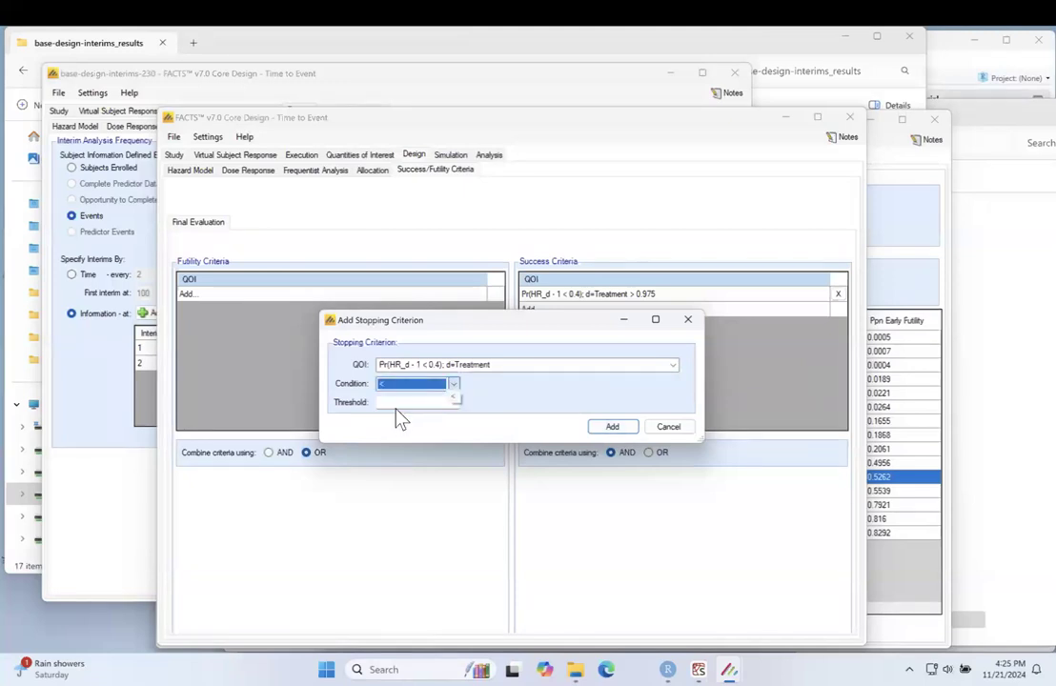
click(399, 403)
text(0.975)
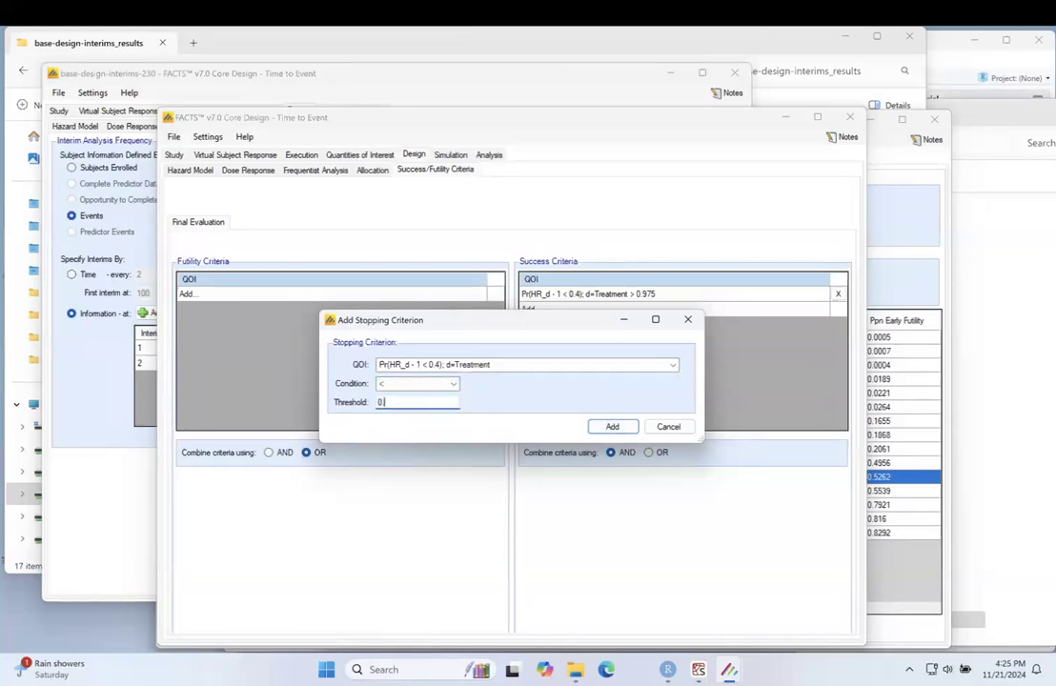
click(615, 427)
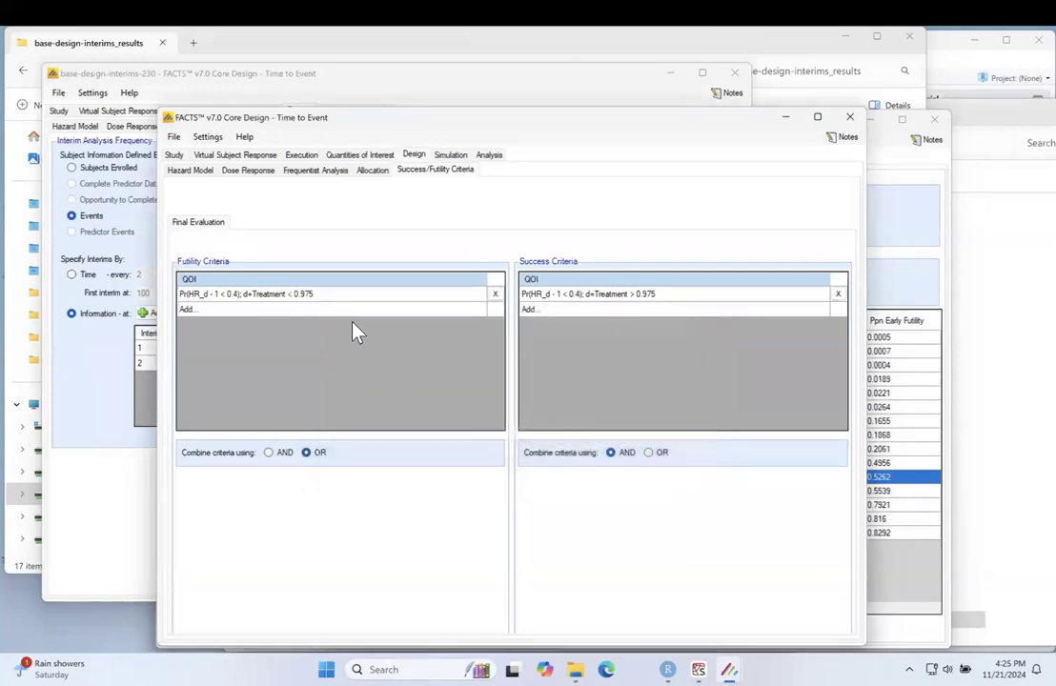
Step: Run 100 simulations locally for every scenario, saving the design as demo in the FACTS folder
click(455, 155)
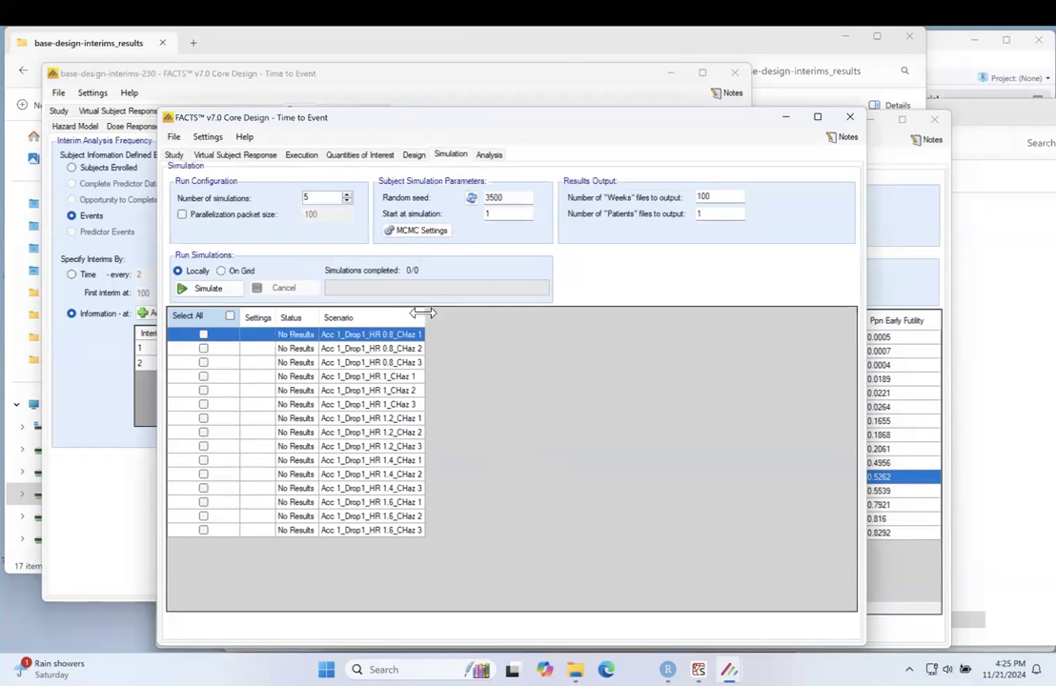
drag(424, 312, 452, 314)
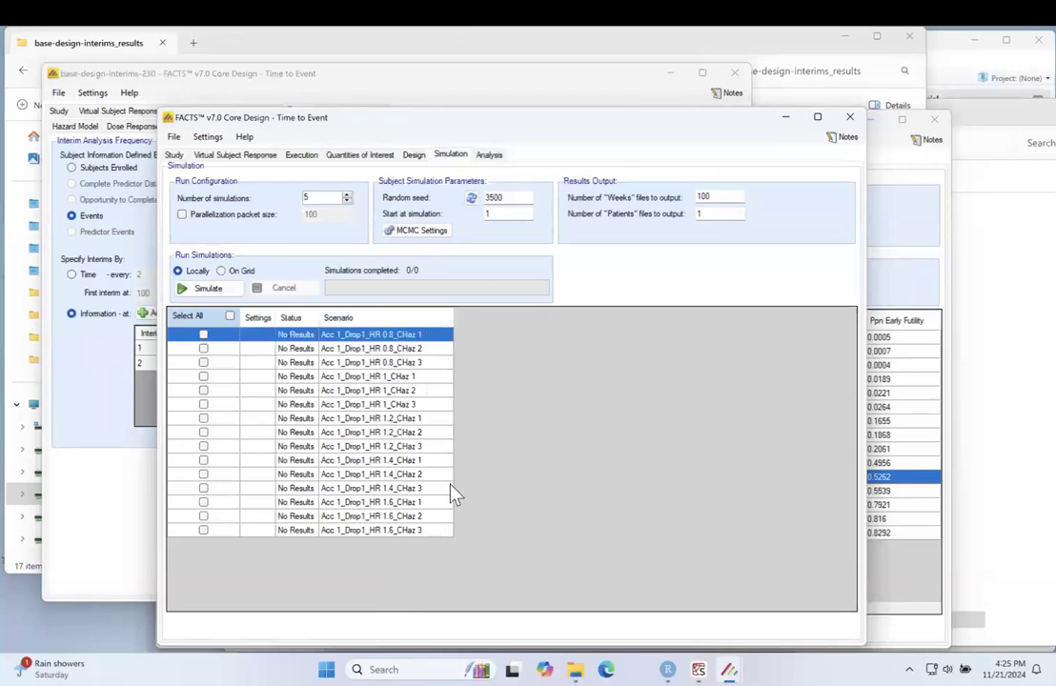
double_click(307, 197)
text(100)
click(230, 315)
click(201, 288)
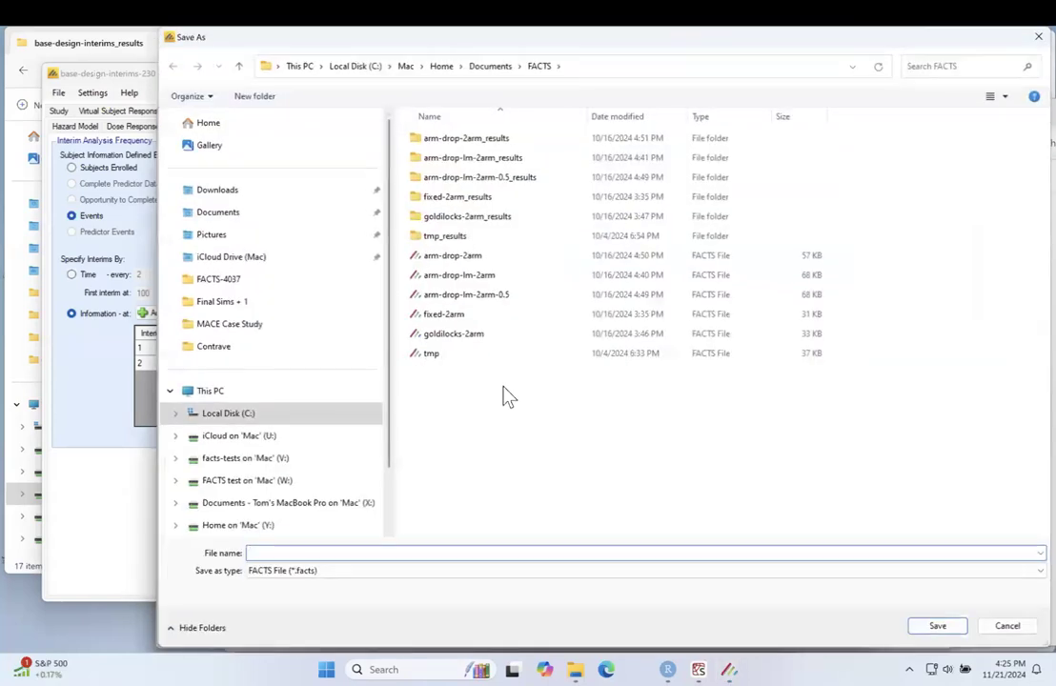
text(demo)
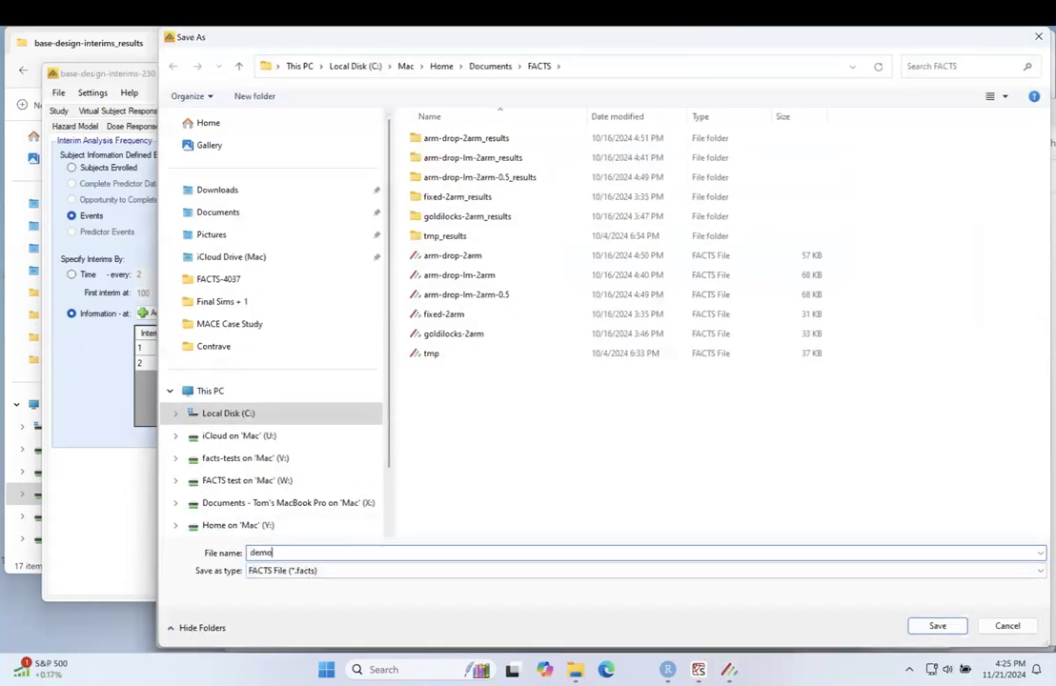
key(Return)
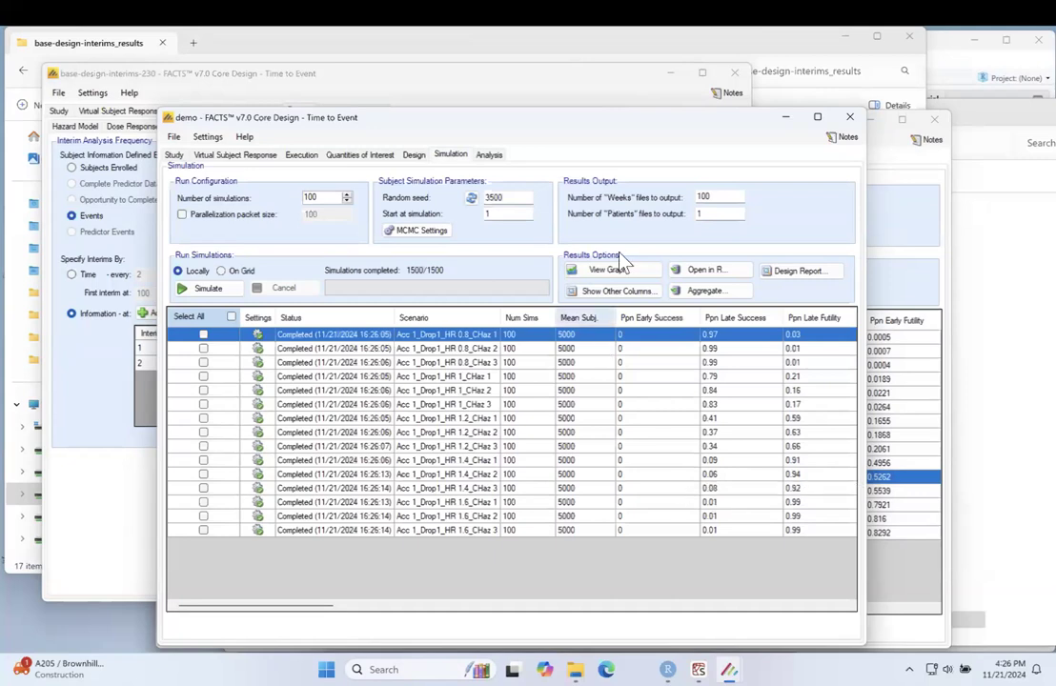
Step: Examine the observed mean event counts for each scenario, with readable status and scenario names, and the mean trial durations
click(624, 294)
click(486, 352)
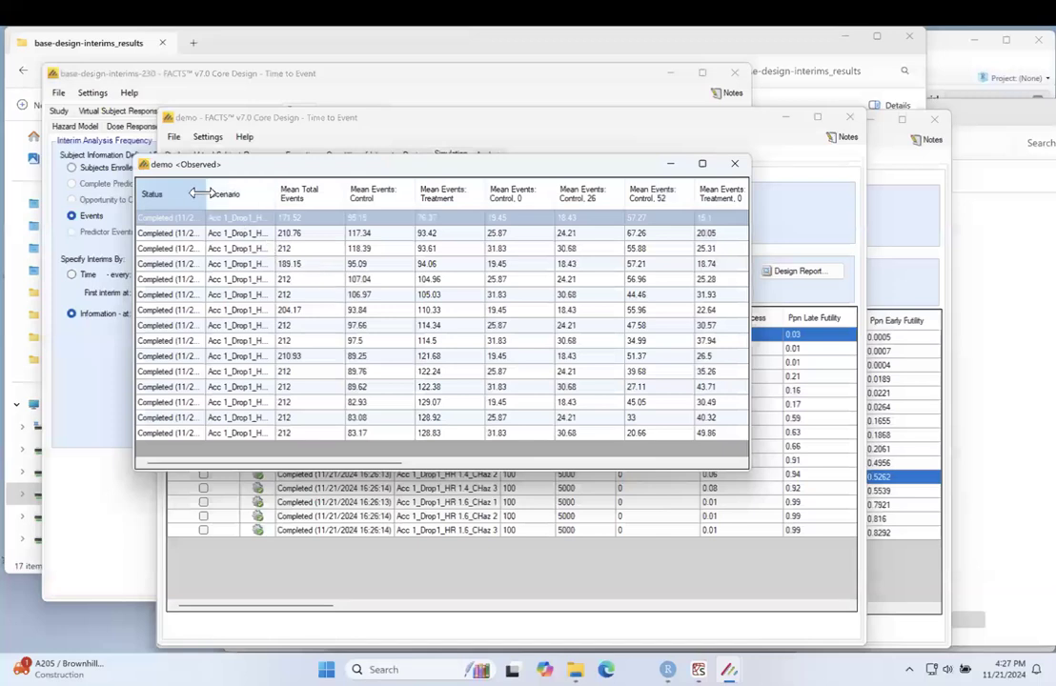
drag(204, 191, 257, 192)
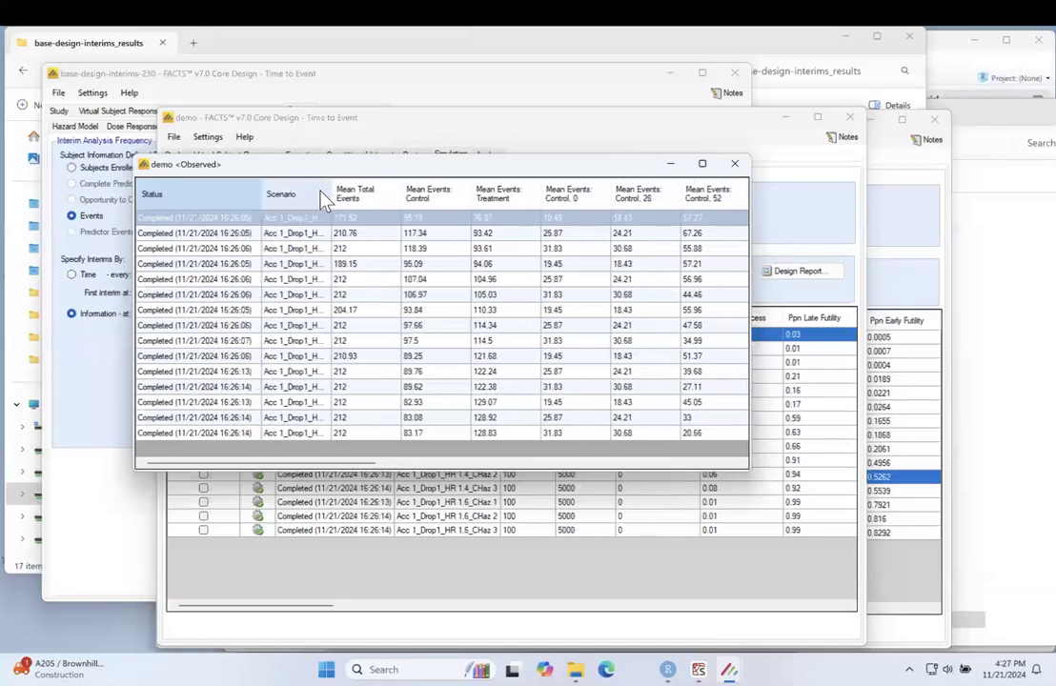
drag(331, 189, 391, 192)
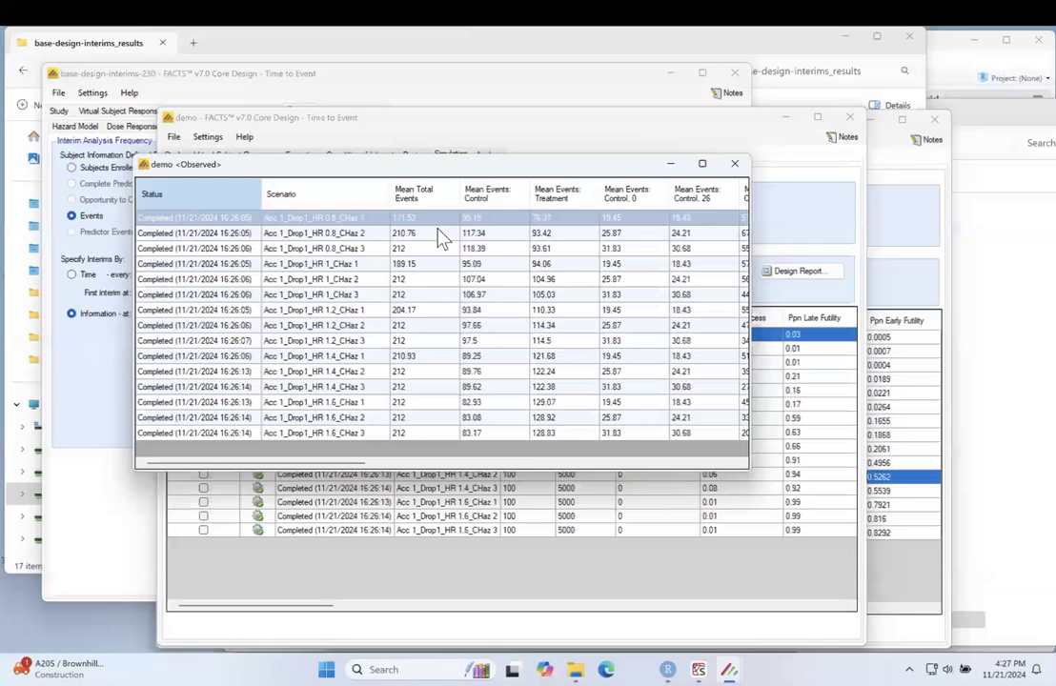
click(739, 168)
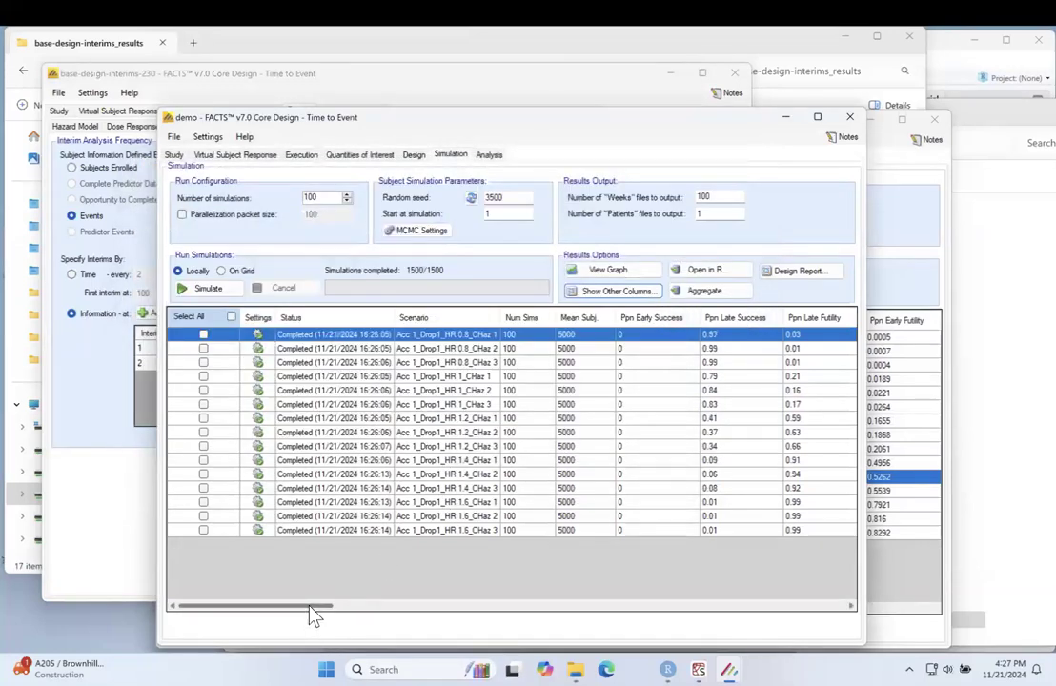
drag(309, 606, 719, 645)
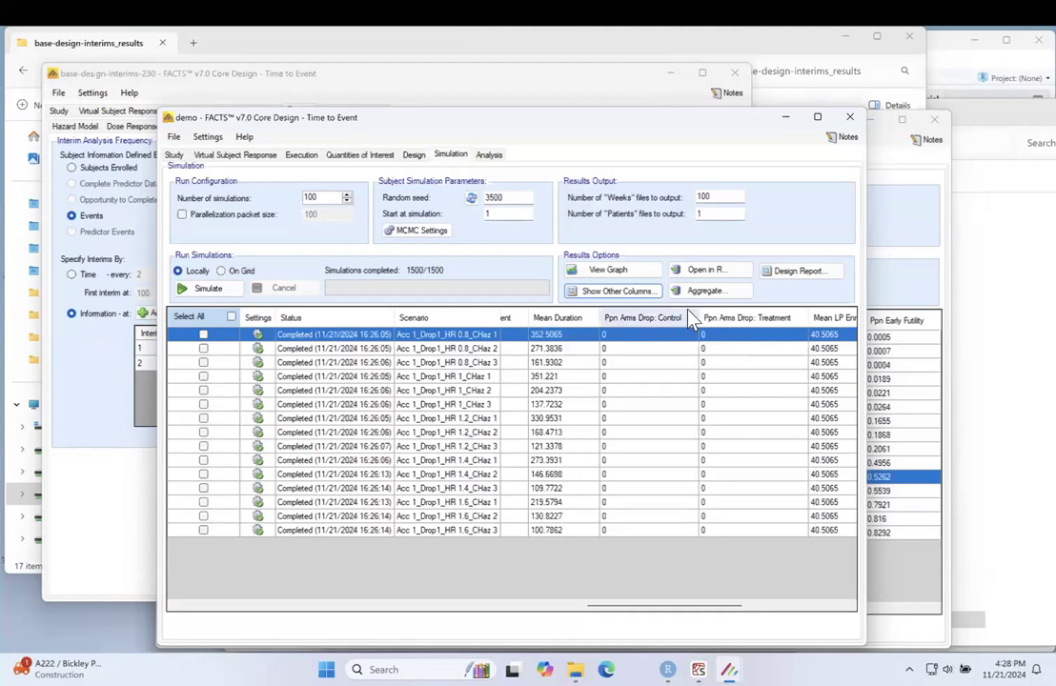
key(ctrl+Left)
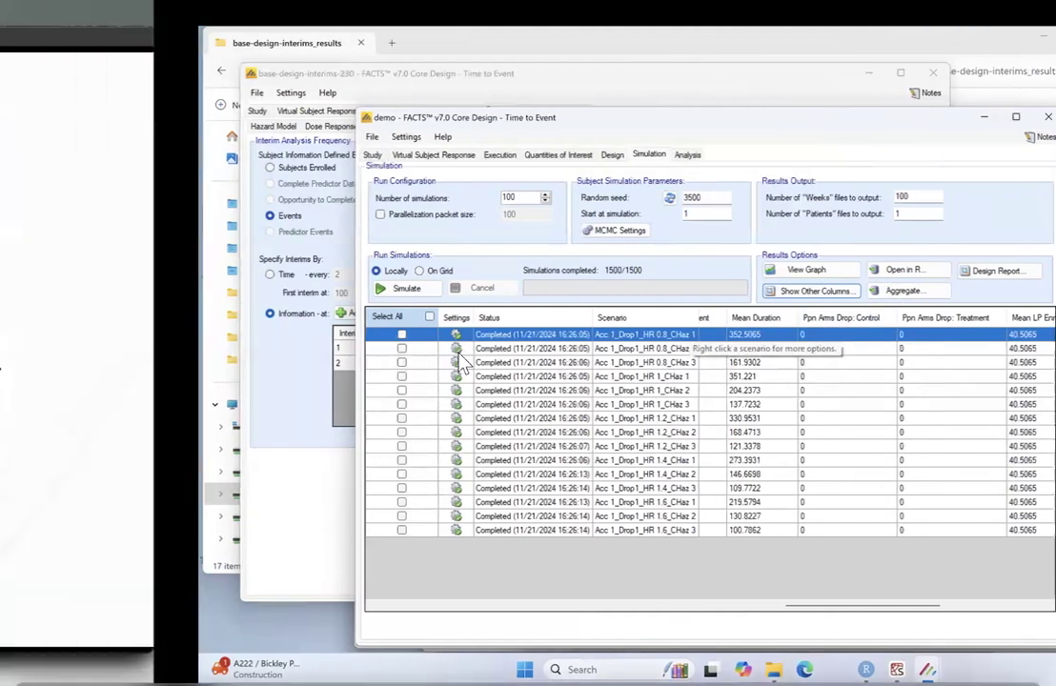
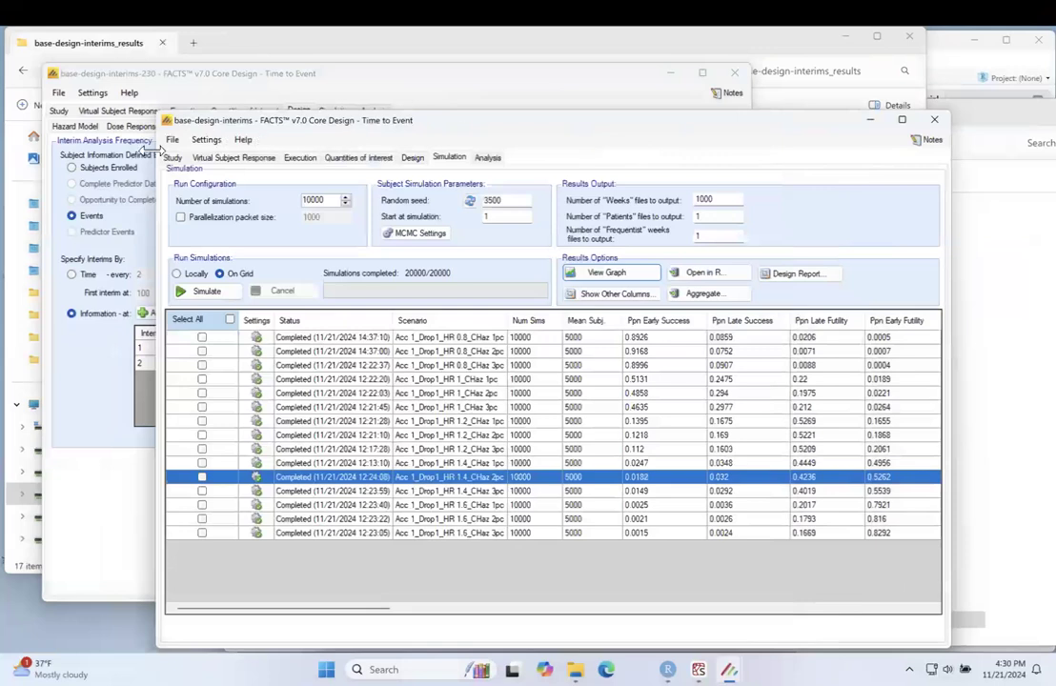
Step: Open the base-design-interims-noes design from the MACE Case Study folder and show its simulation results
click(172, 139)
click(213, 179)
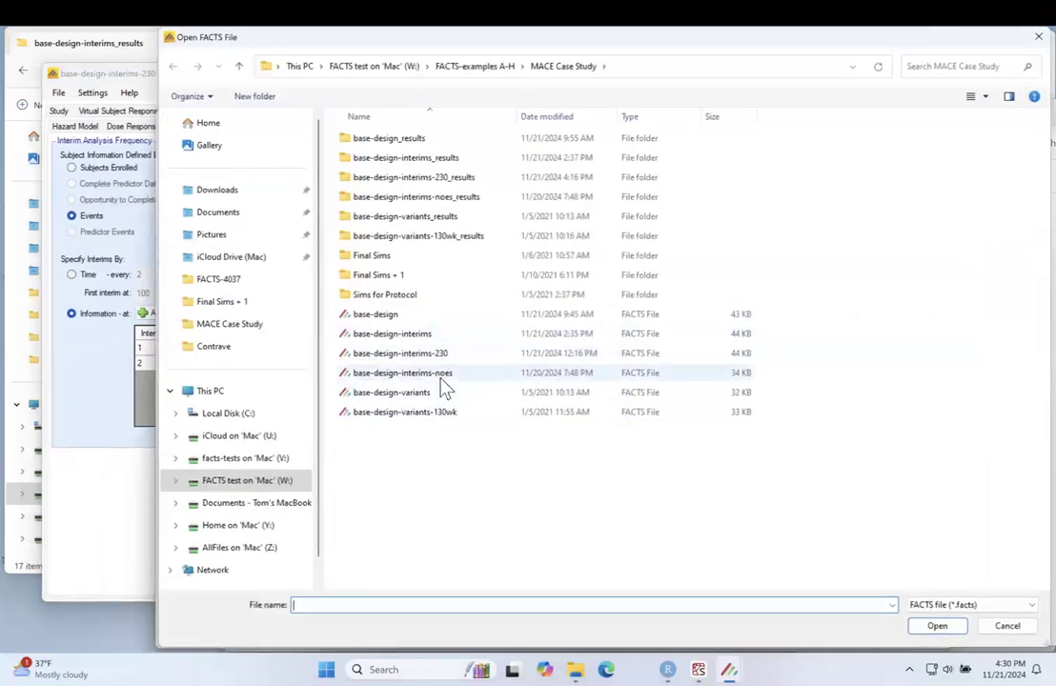
click(442, 374)
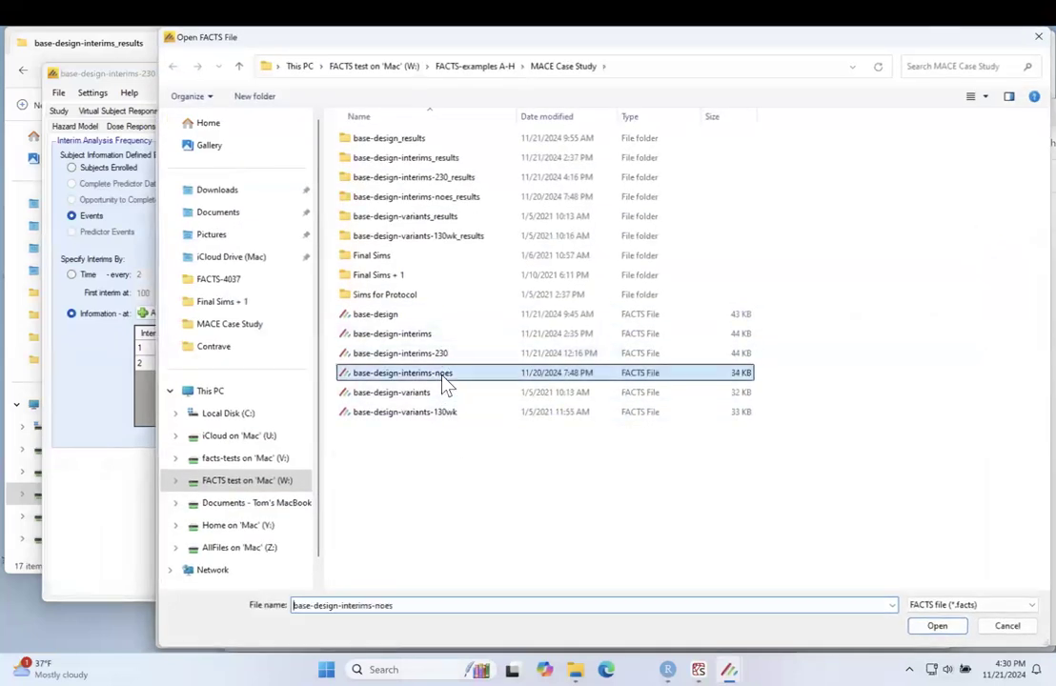
click(934, 628)
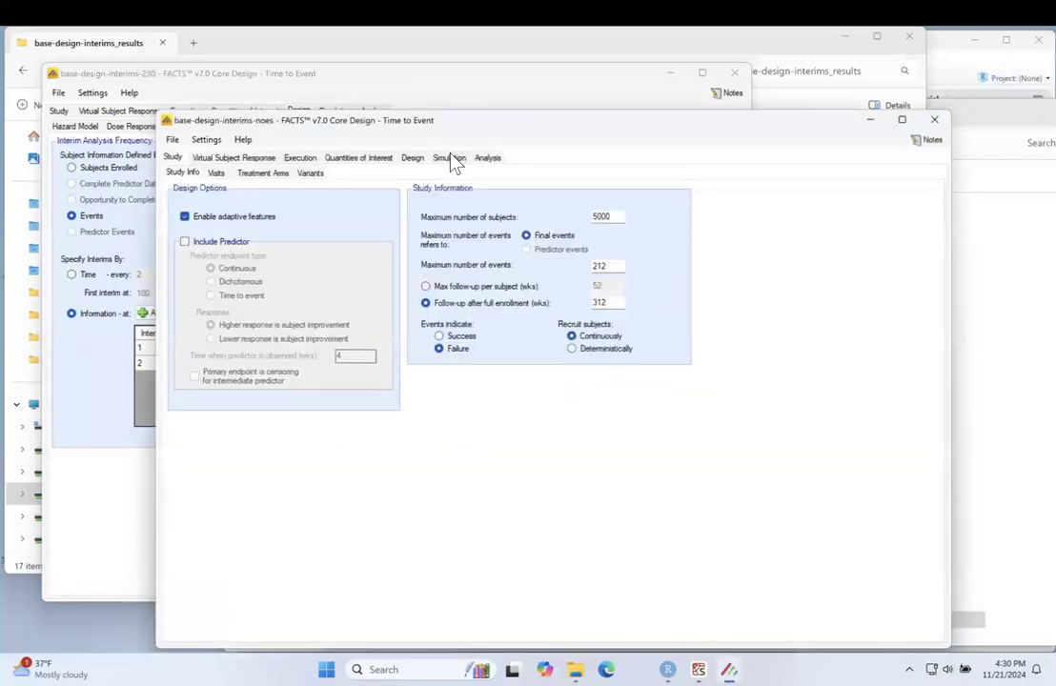
click(451, 158)
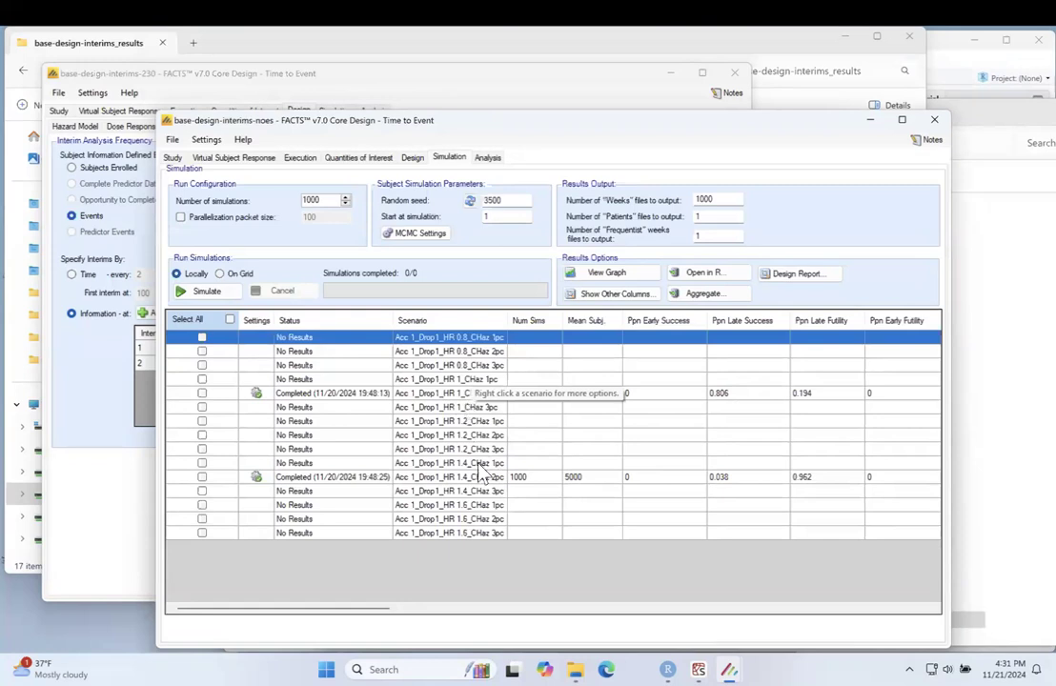
Step: Select the completed Acc 1_Drop1_HR 1_CHaz 2pc scenario and open the across-scenario graphs
click(607, 275)
click(645, 420)
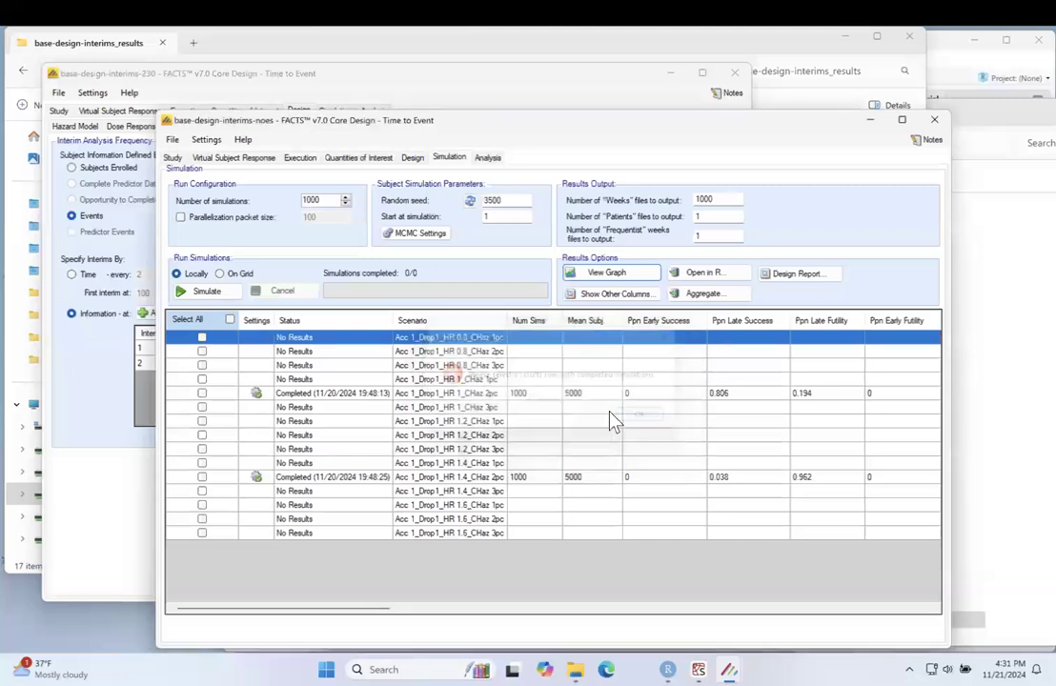
click(584, 393)
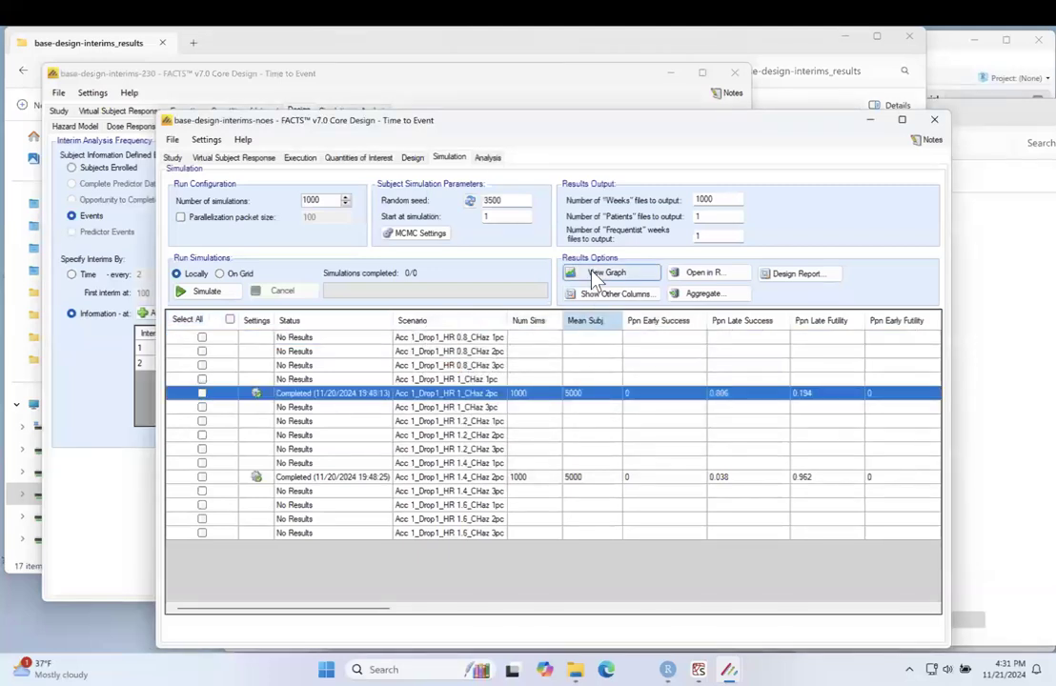
click(602, 274)
click(503, 289)
drag(714, 253, 917, 267)
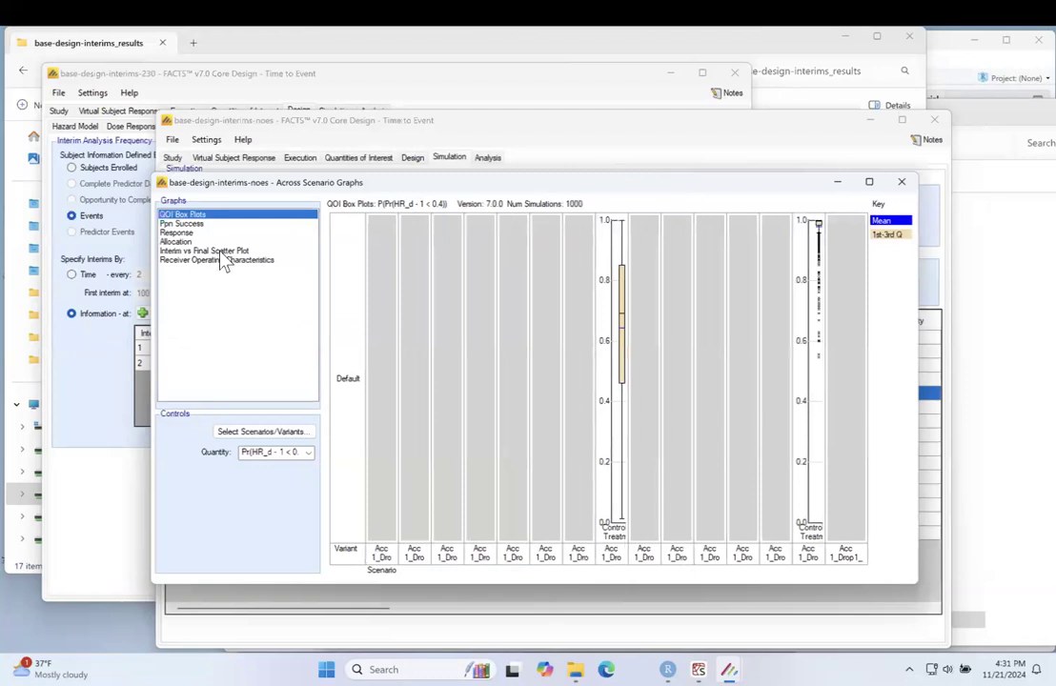
Step: Rearrange the graphs and design windows to check the number of "Weeks" files to output, and bring the graphs back in front
drag(740, 182, 760, 267)
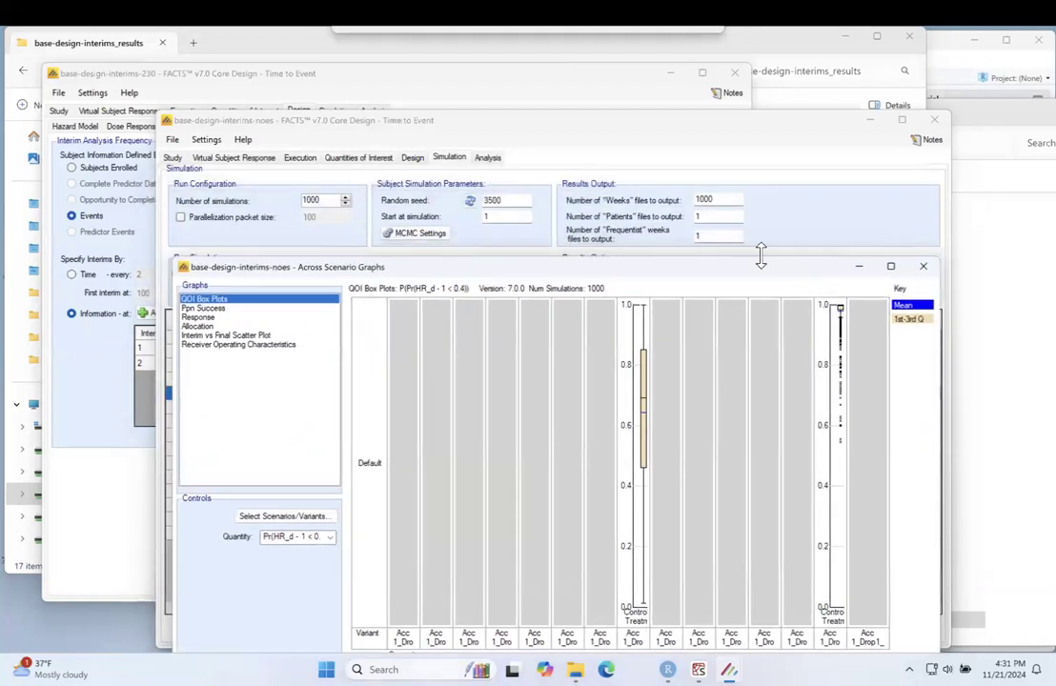
click(730, 200)
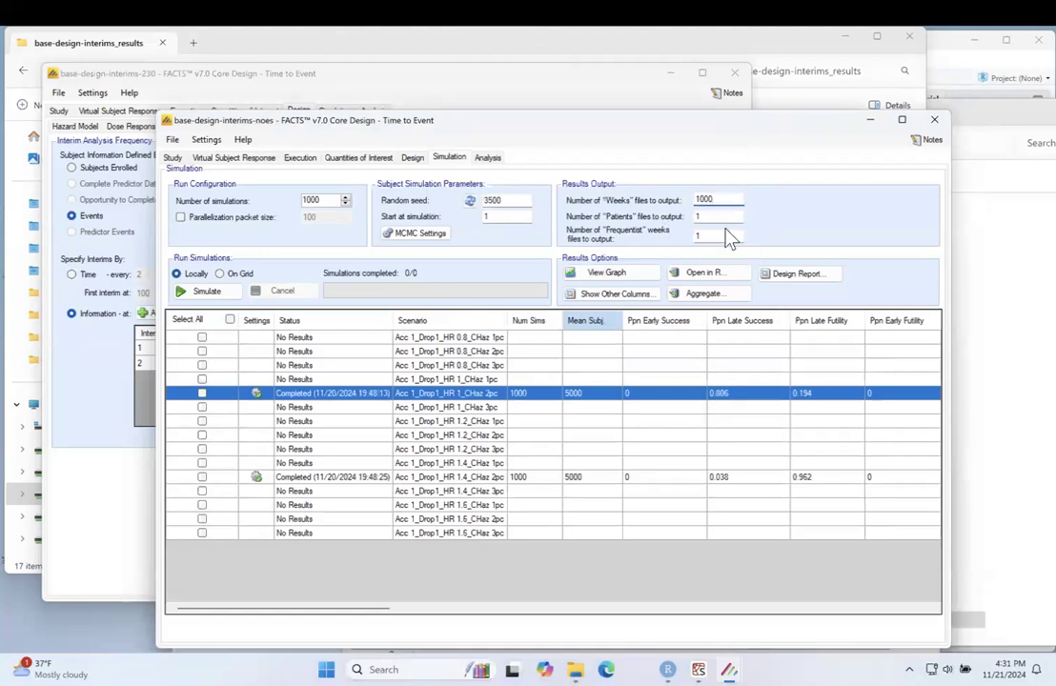
drag(622, 112, 599, 124)
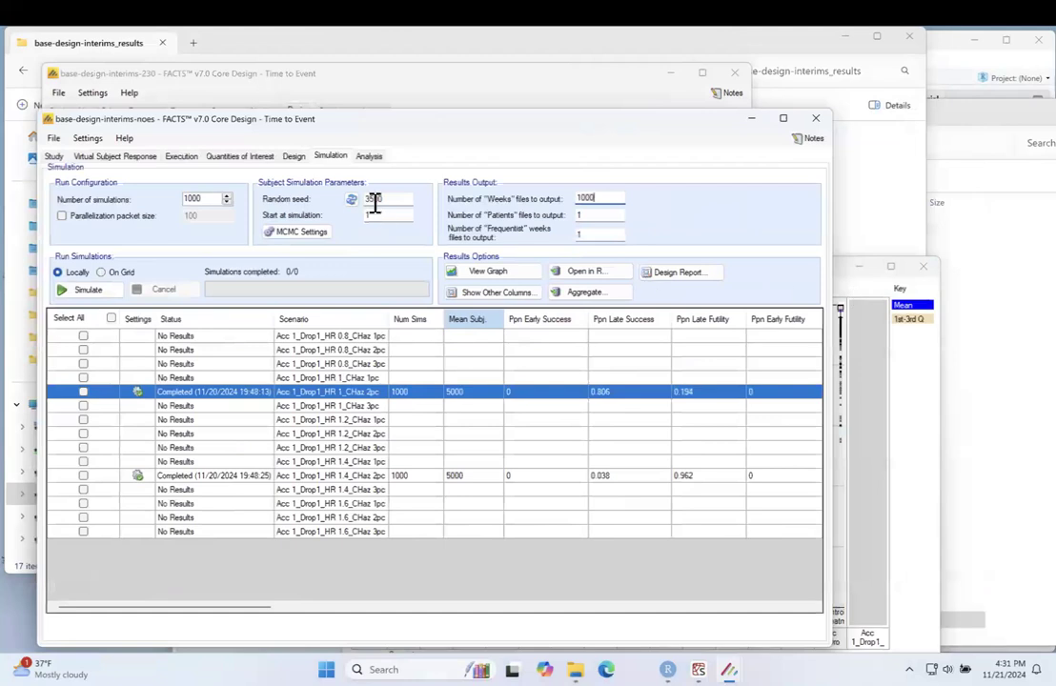
click(843, 405)
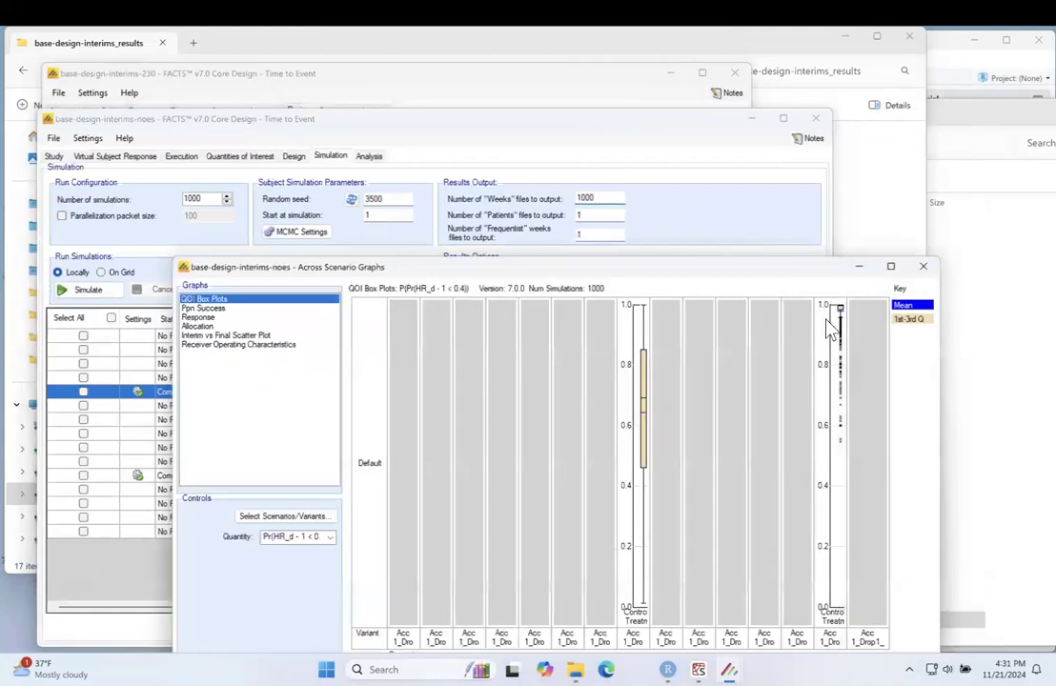
drag(730, 273, 716, 179)
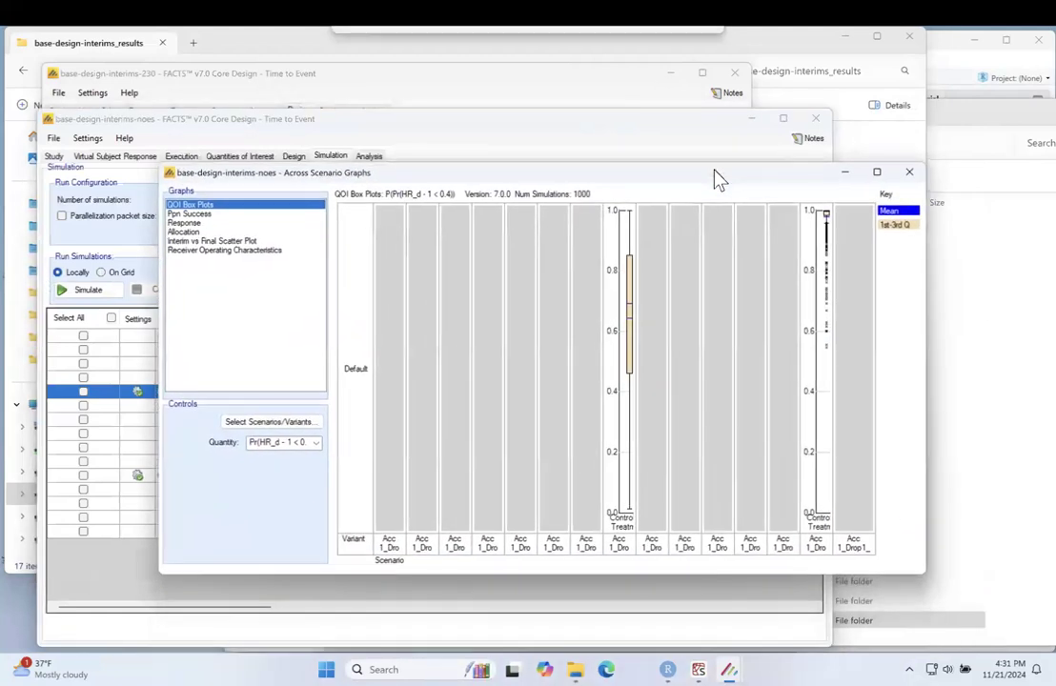
Step: Display the Interim vs Final Scatter Plot and enlarge the graph window
click(239, 240)
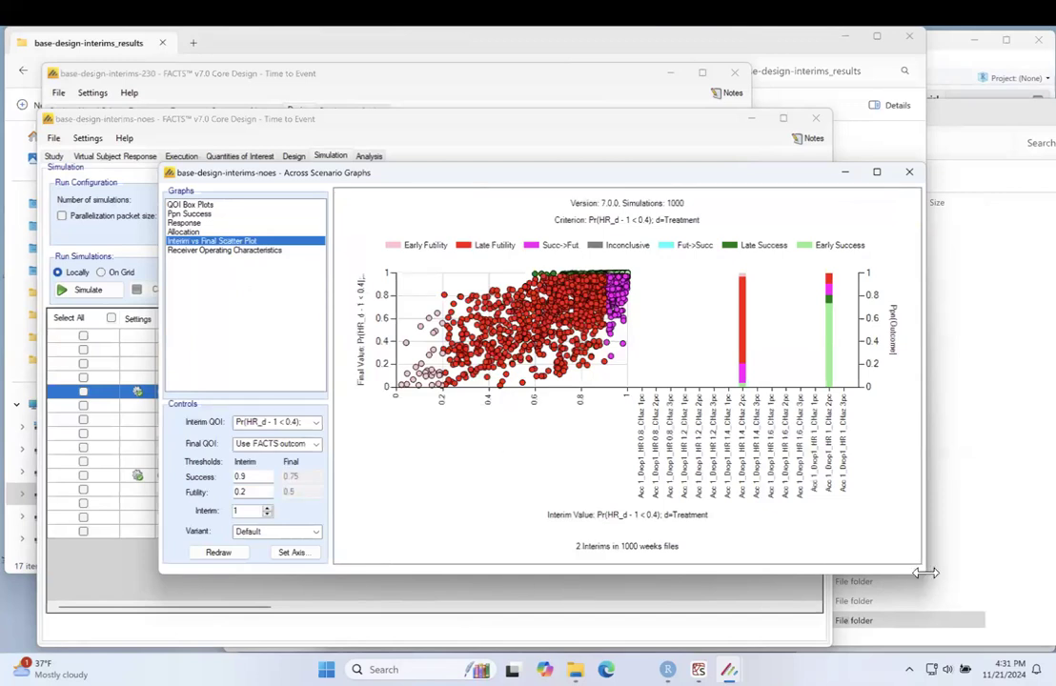
drag(924, 573, 991, 640)
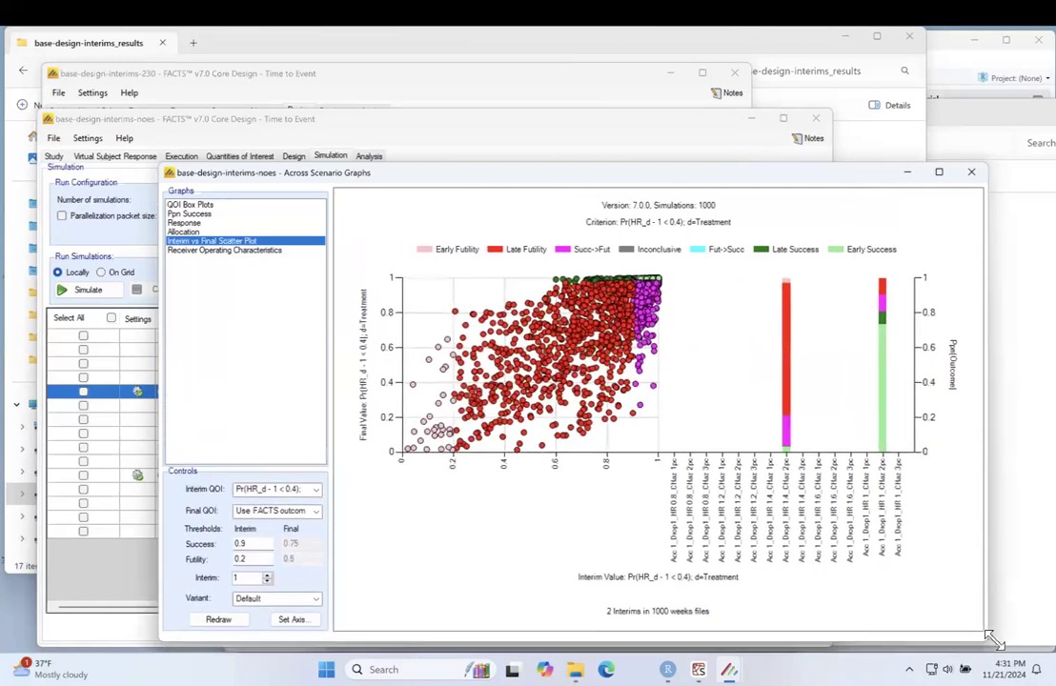
drag(157, 155, 81, 116)
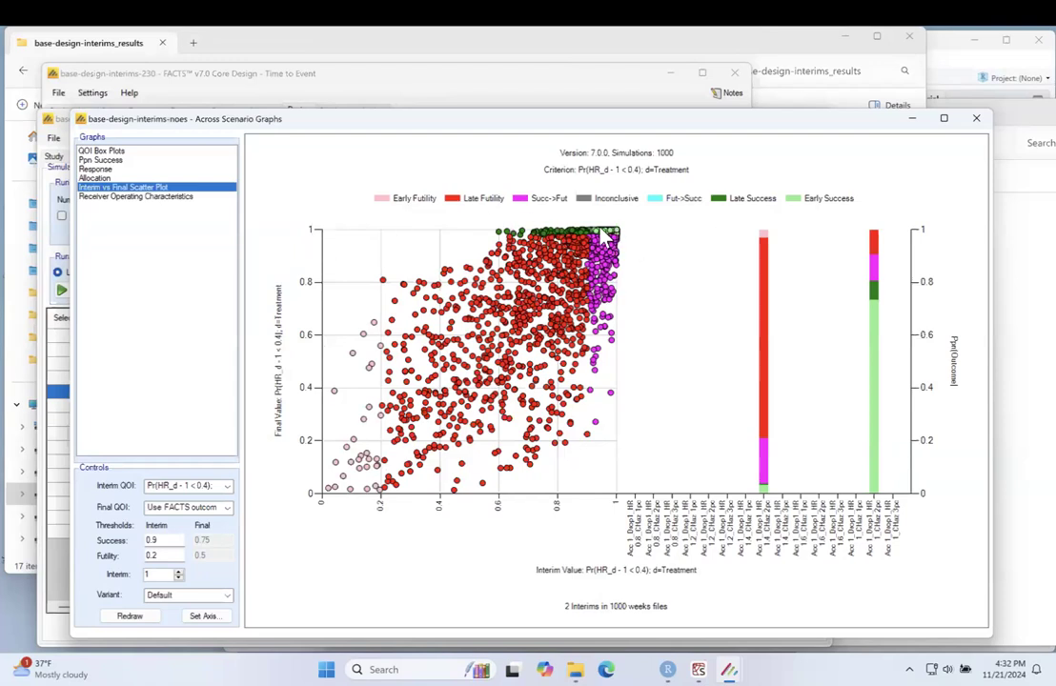
Step: Redraw the first interim's scatter plot with an interim success threshold of 0.99 and a futility threshold of 0.6
click(162, 540)
click(162, 556)
click(163, 541)
click(163, 555)
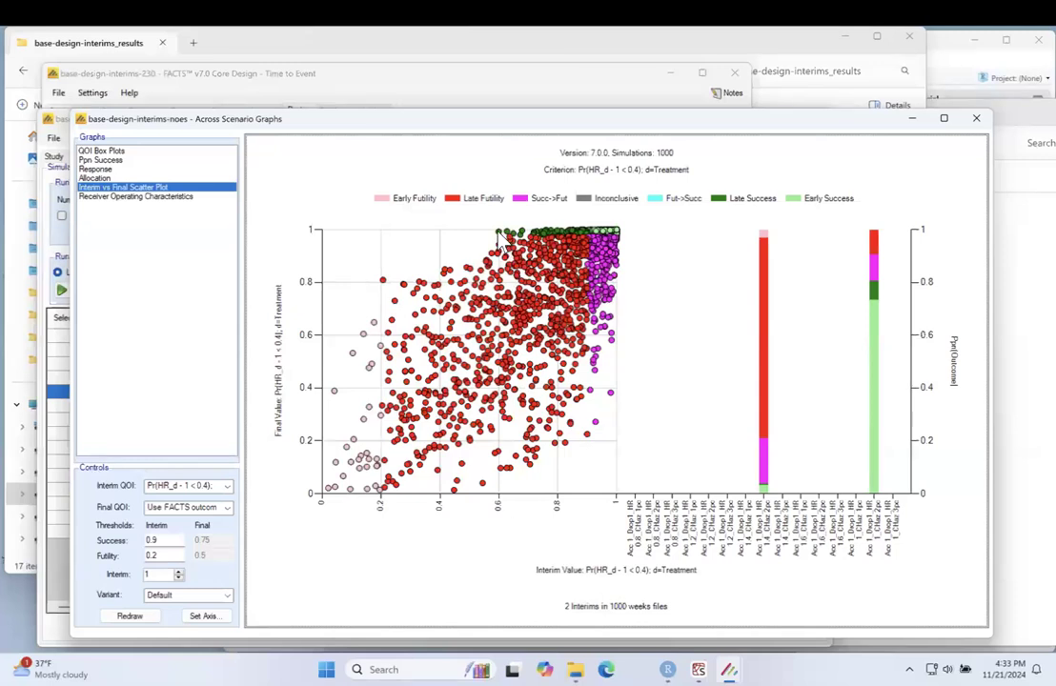
click(165, 555)
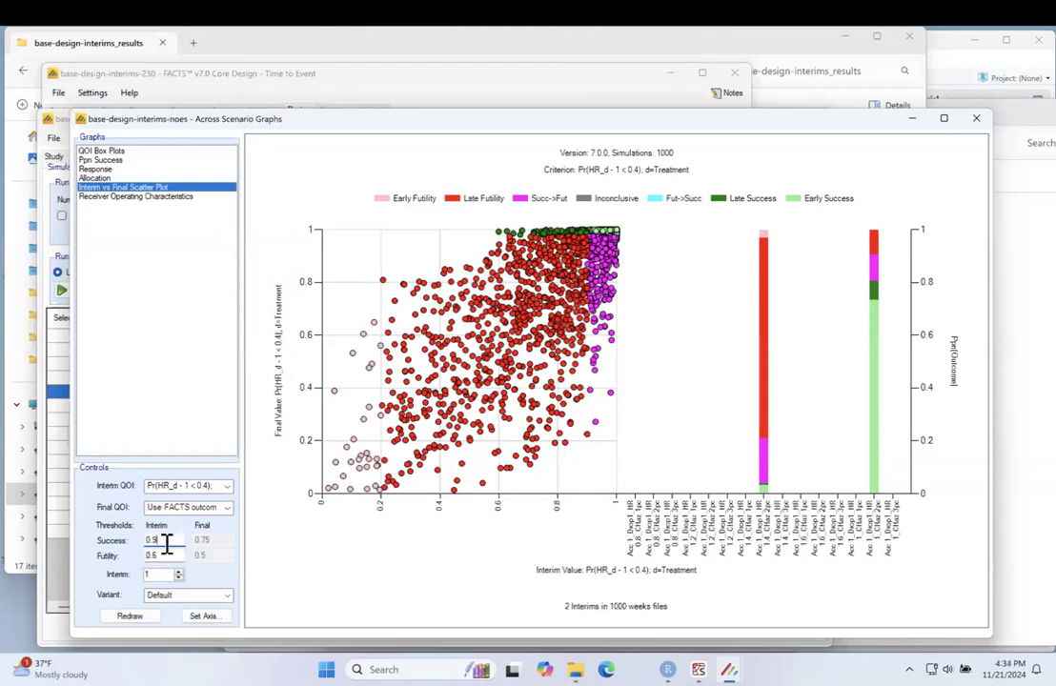
text(9)
click(168, 556)
click(155, 616)
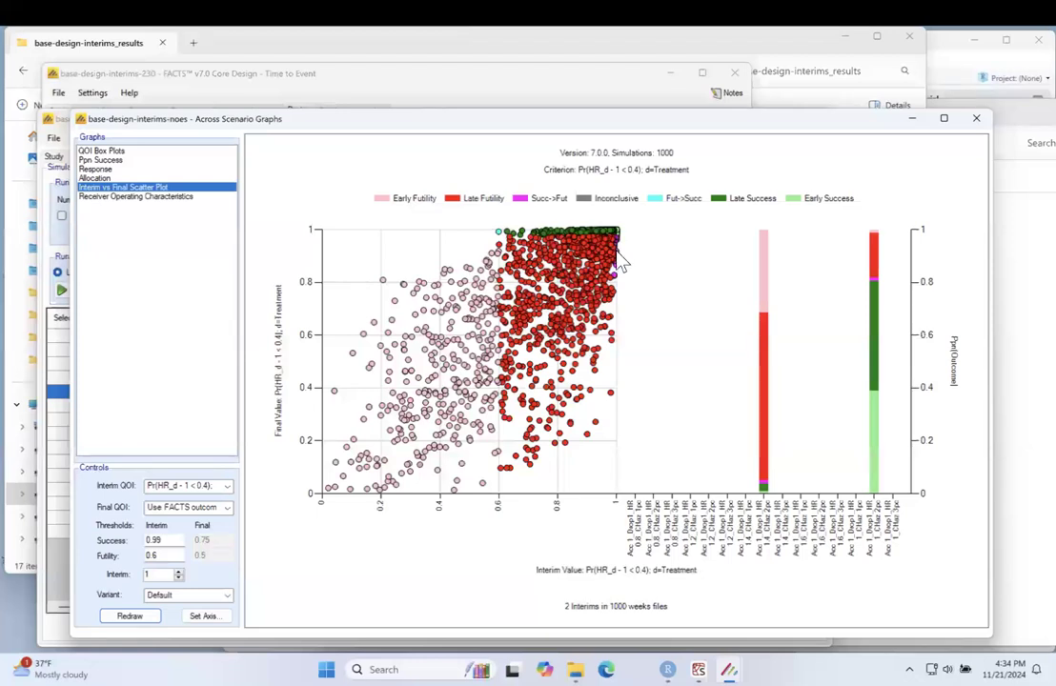
Step: Narrow the scatter plot's axes to an interim minimum of 0.975 and a final minimum of 0.9, and redraw it
click(208, 617)
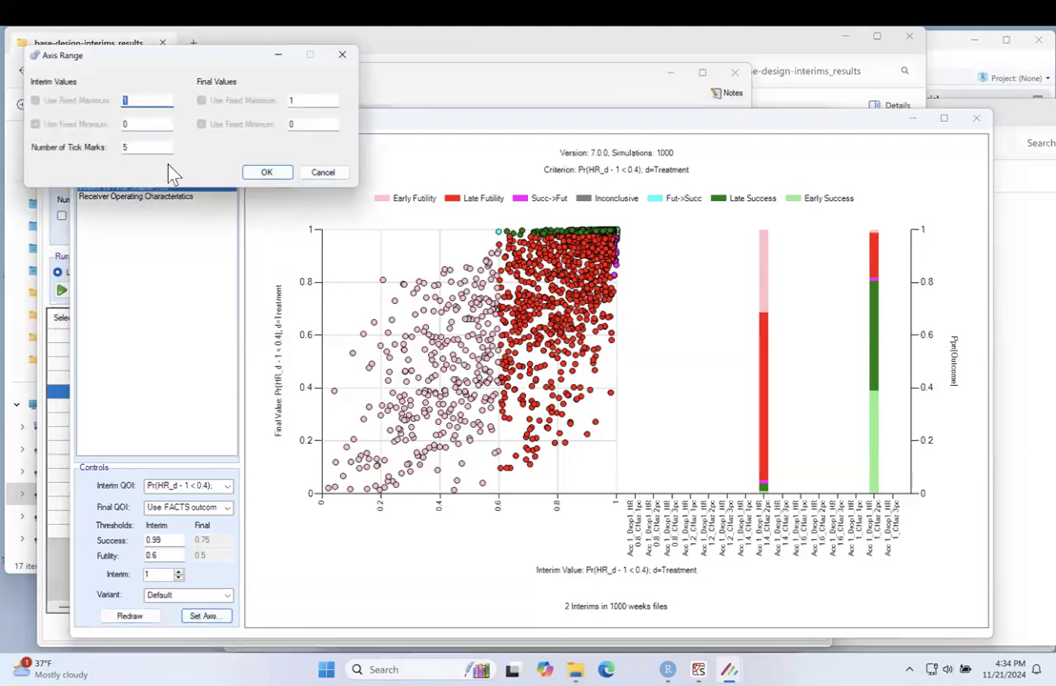
click(200, 154)
drag(220, 63, 517, 295)
click(449, 355)
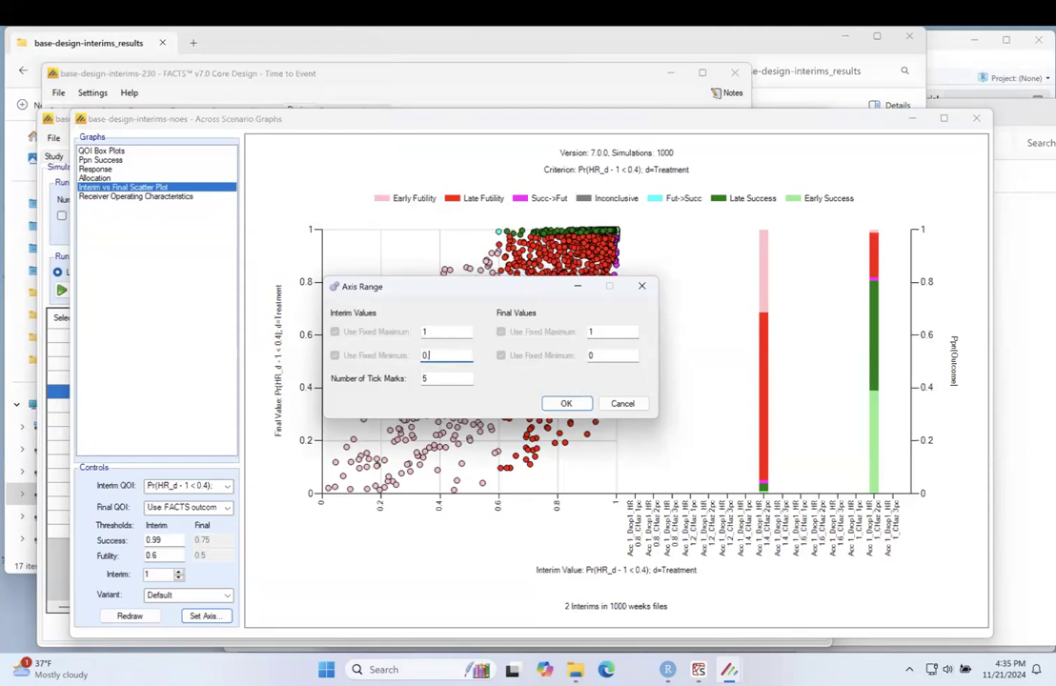
text(.975)
click(603, 355)
text(.9)
click(566, 405)
click(133, 617)
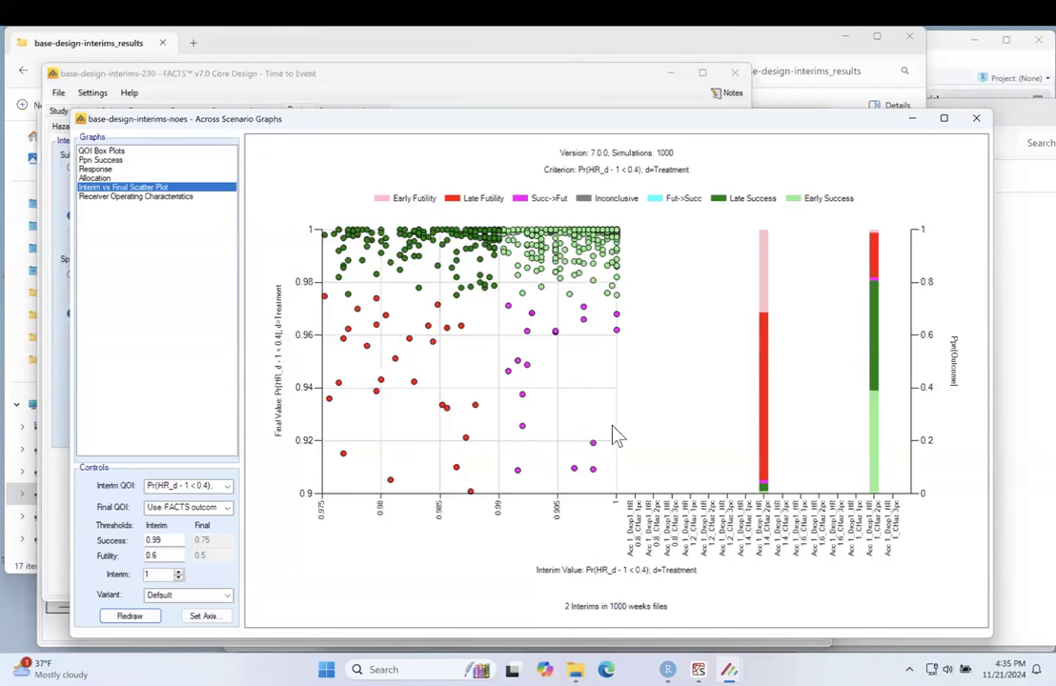
Step: Redraw the scatter plot for interim 2 with an interim success threshold of 0.995
drag(158, 573, 125, 575)
text(2)
click(172, 539)
text(5)
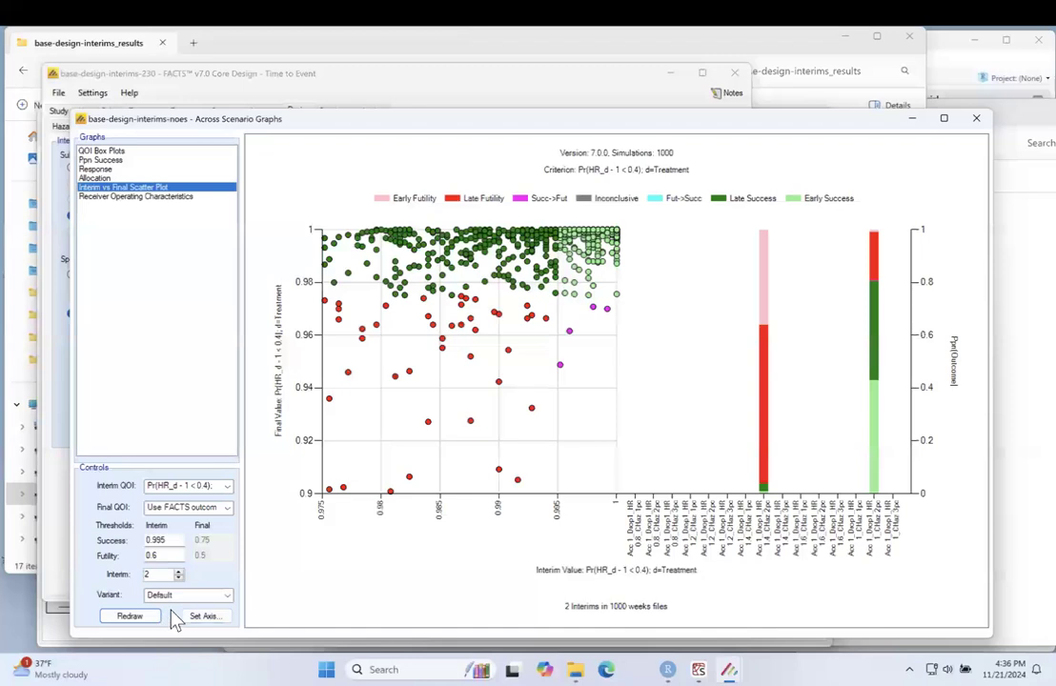
Step: Set the minimums of both the interim and final value axes to 0 and redraw the scatter plot
click(222, 615)
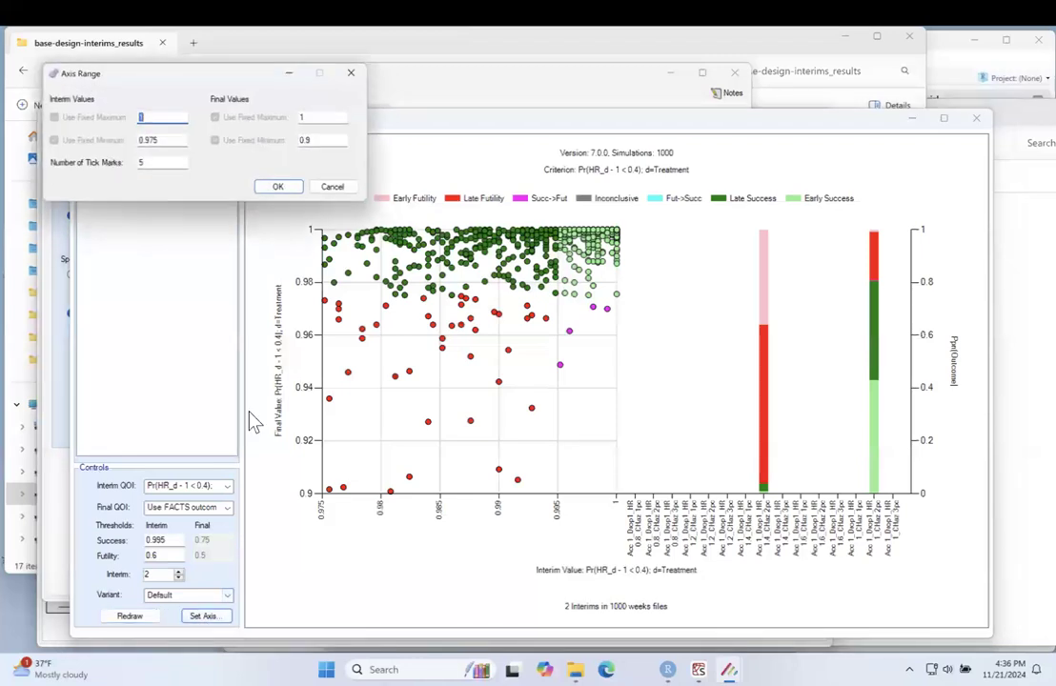
drag(328, 145, 124, 136)
text(0)
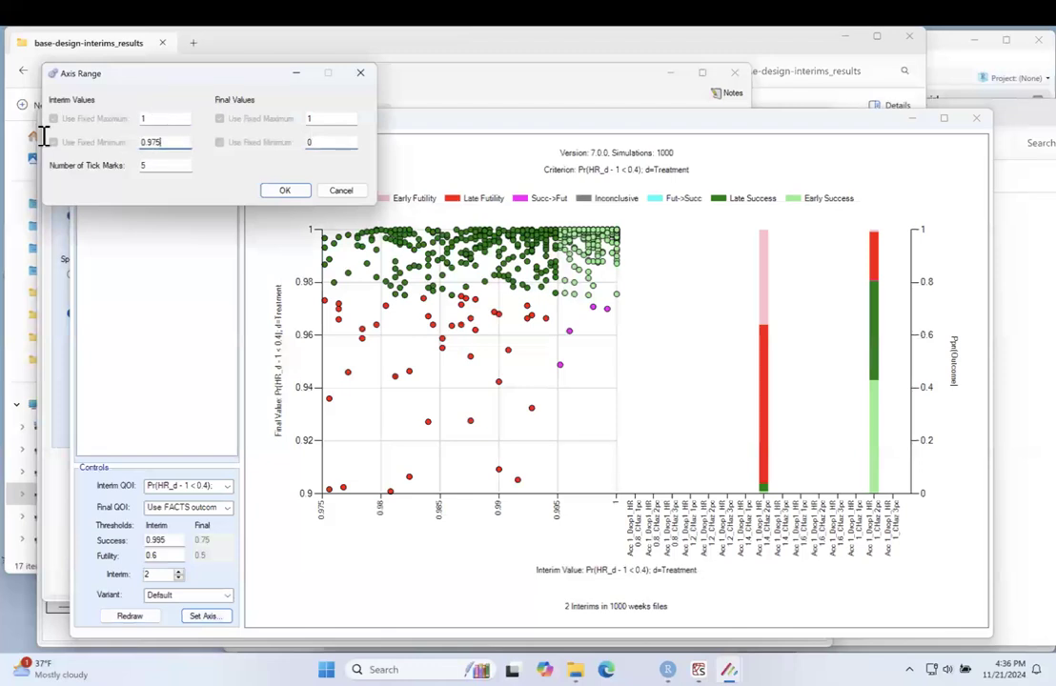
text(0)
click(278, 189)
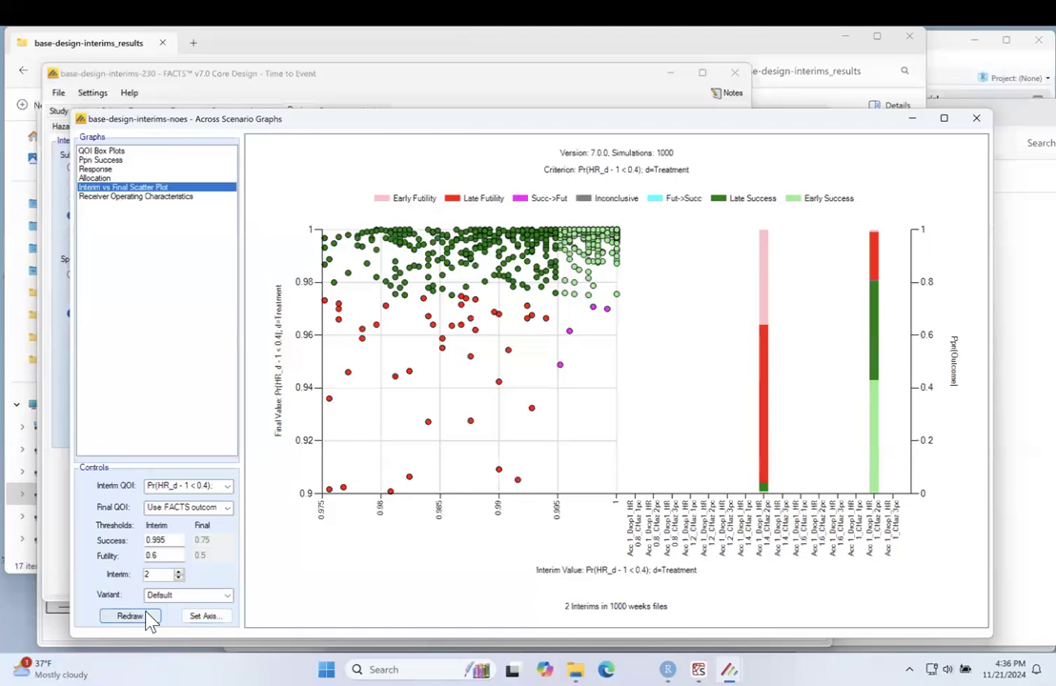
click(131, 616)
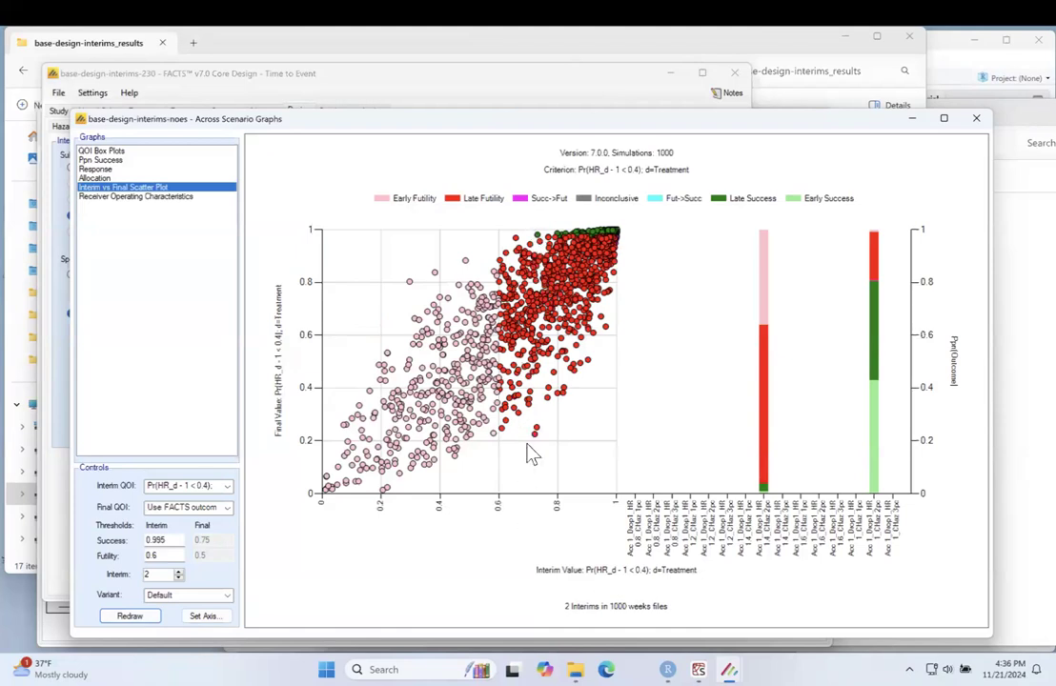
Step: Set the interim futility threshold for interim 2 to 0.7 and redraw the scatter plot
click(170, 554)
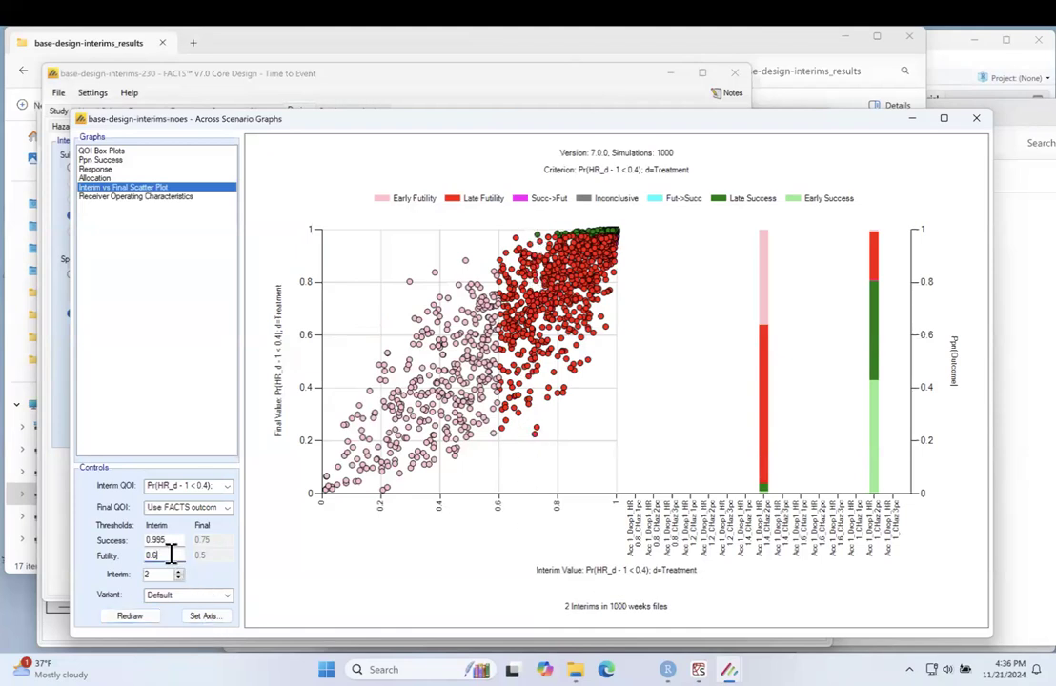
key(BackSpace)
text(7)
click(133, 617)
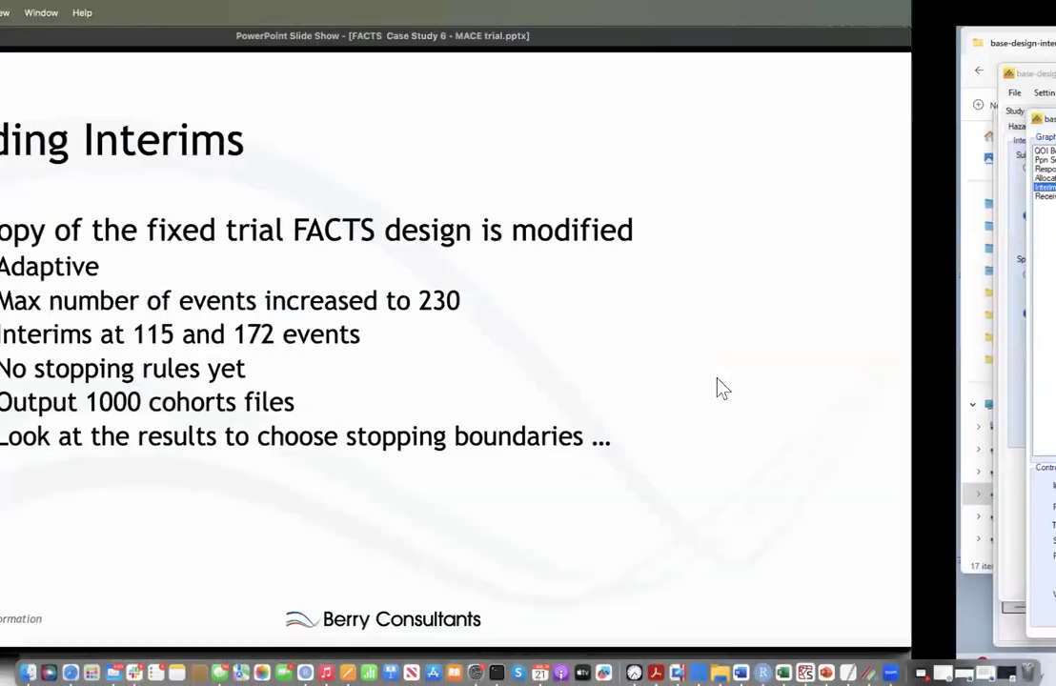
key(Right)
key(Right)
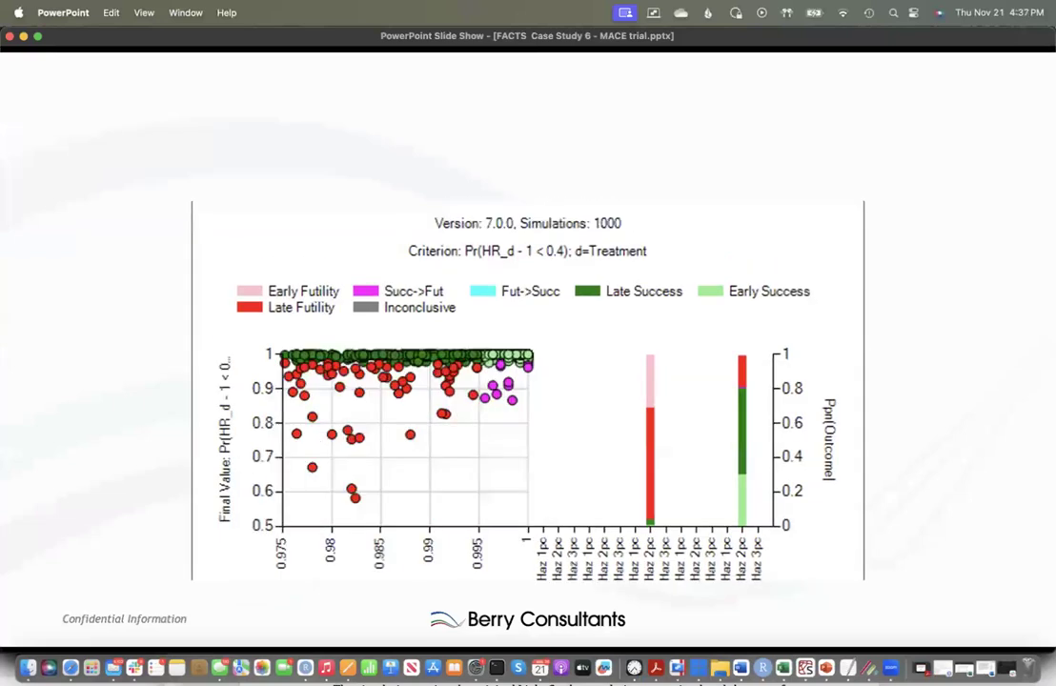
key(Left)
key(Right)
key(Right)
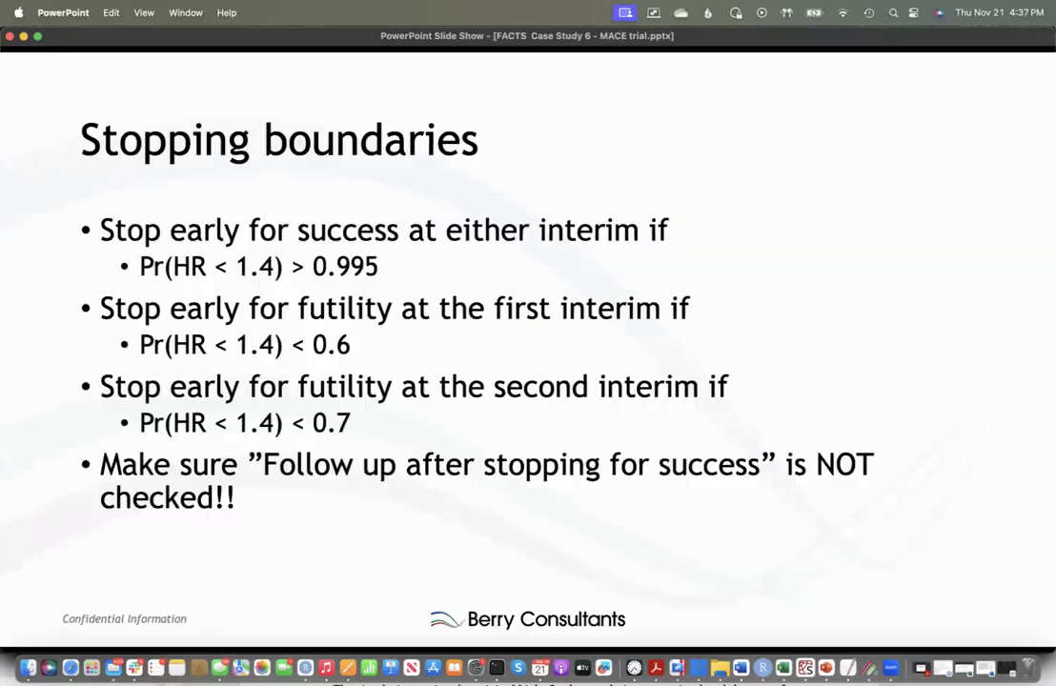
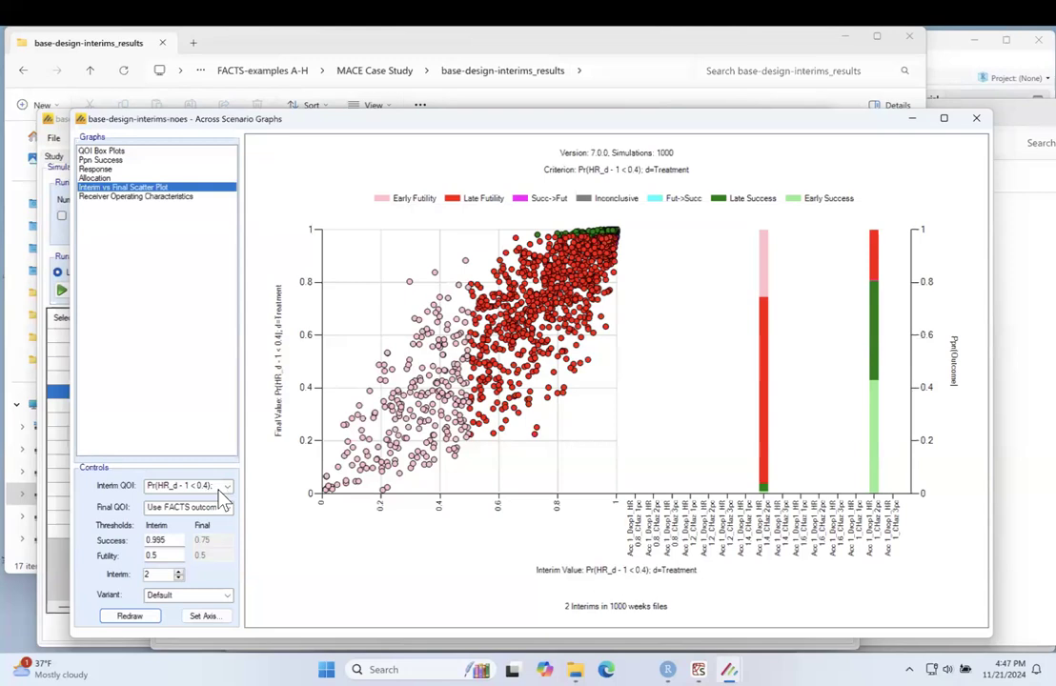
Step: Switch to the PowerPoint slide comparing early stopping to the fixed trial, review its table, and return to the scatter plot
click(168, 553)
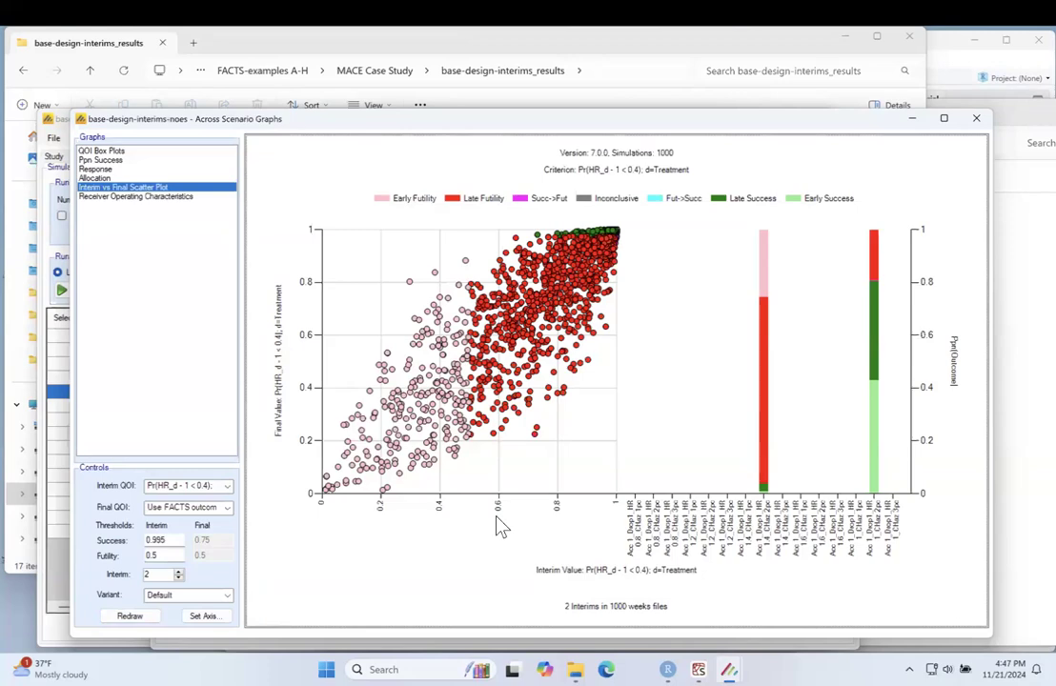
key(ctrl+Left)
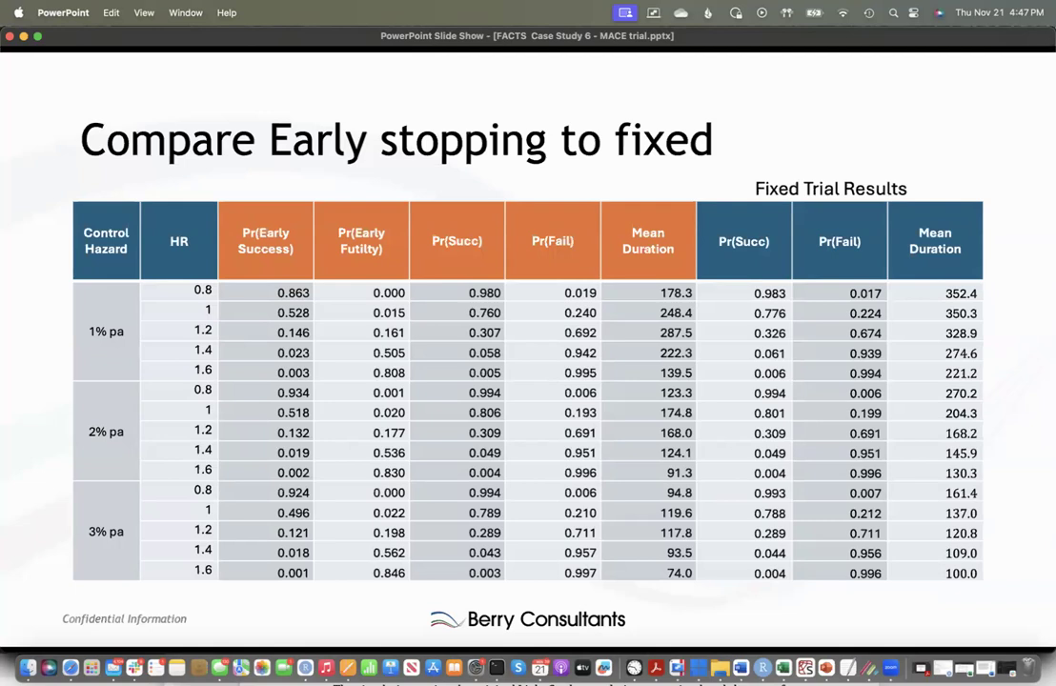
key(ctrl+Right)
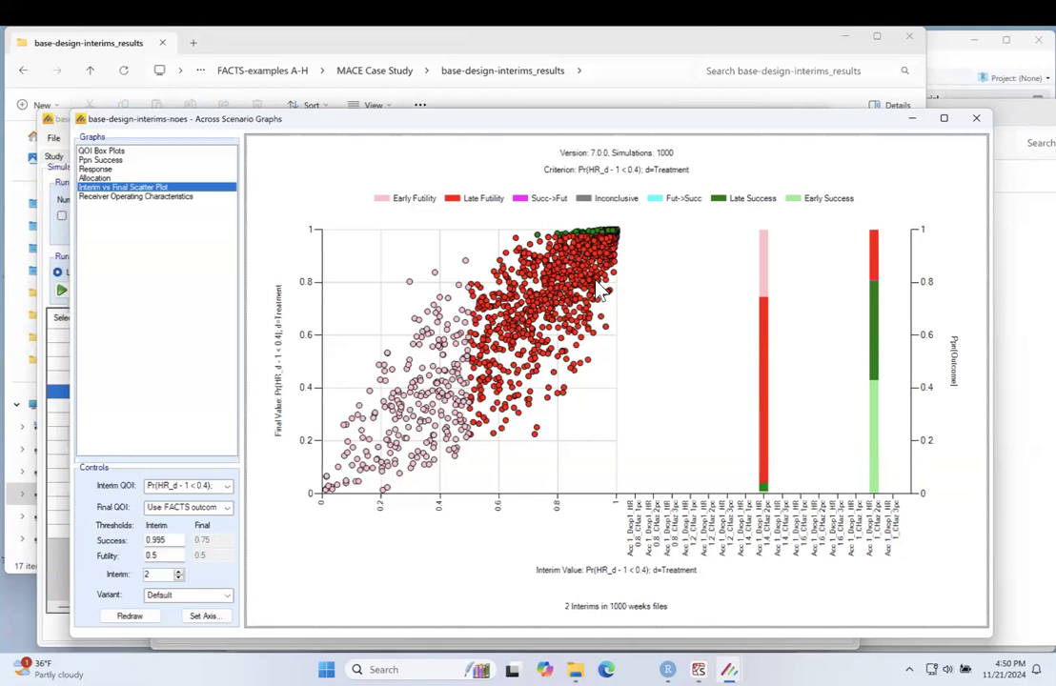
Step: Minimize the across-scenario graphs and request the design report for the base-design-interims-230 simulations
click(912, 122)
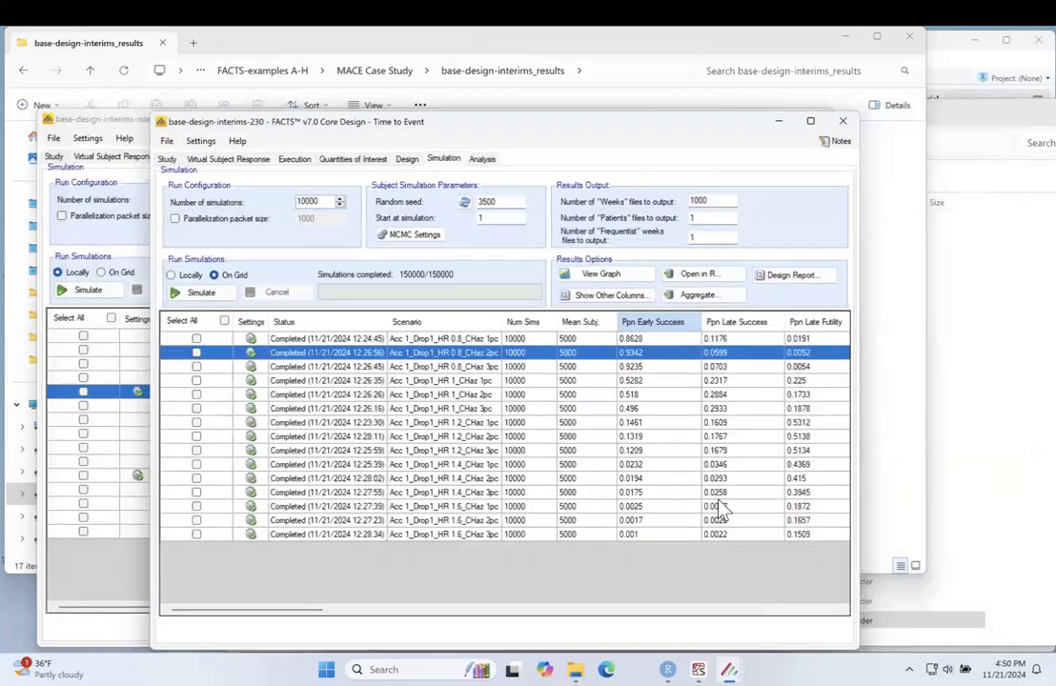
click(786, 278)
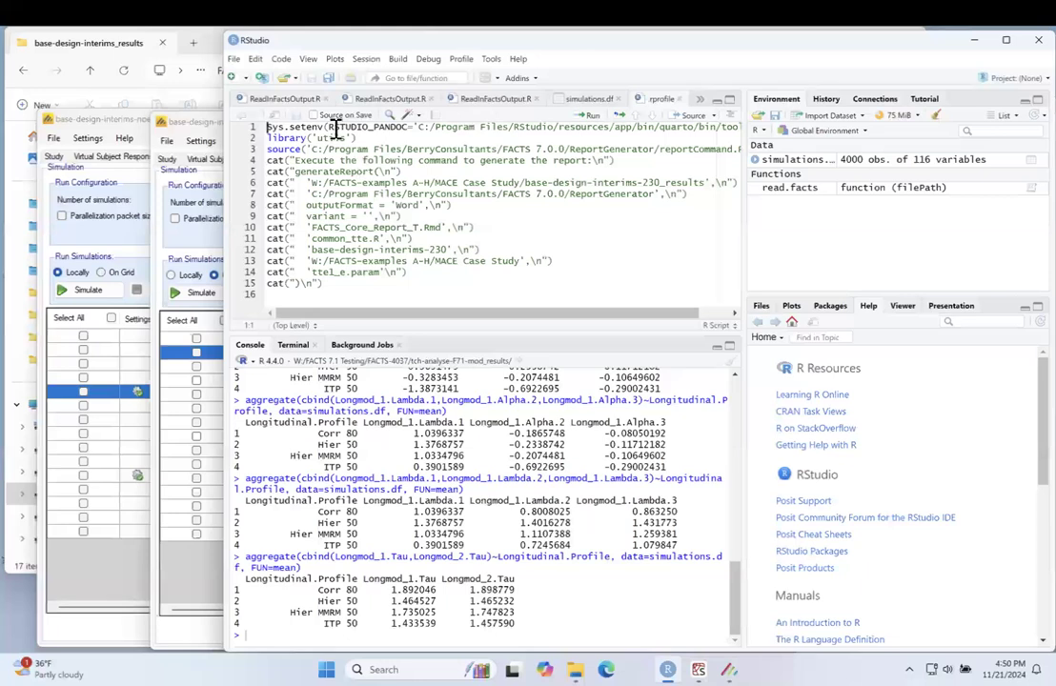
Step: Check which R installation is active in the FACTS options, and leave the options without making changes
click(204, 128)
click(200, 140)
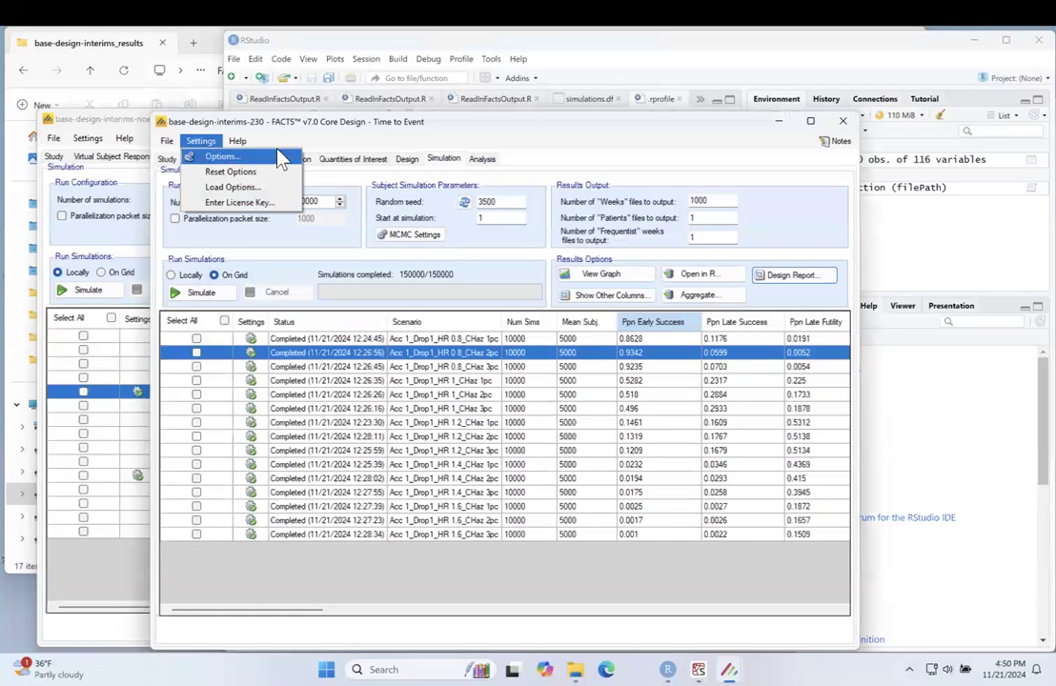
click(279, 158)
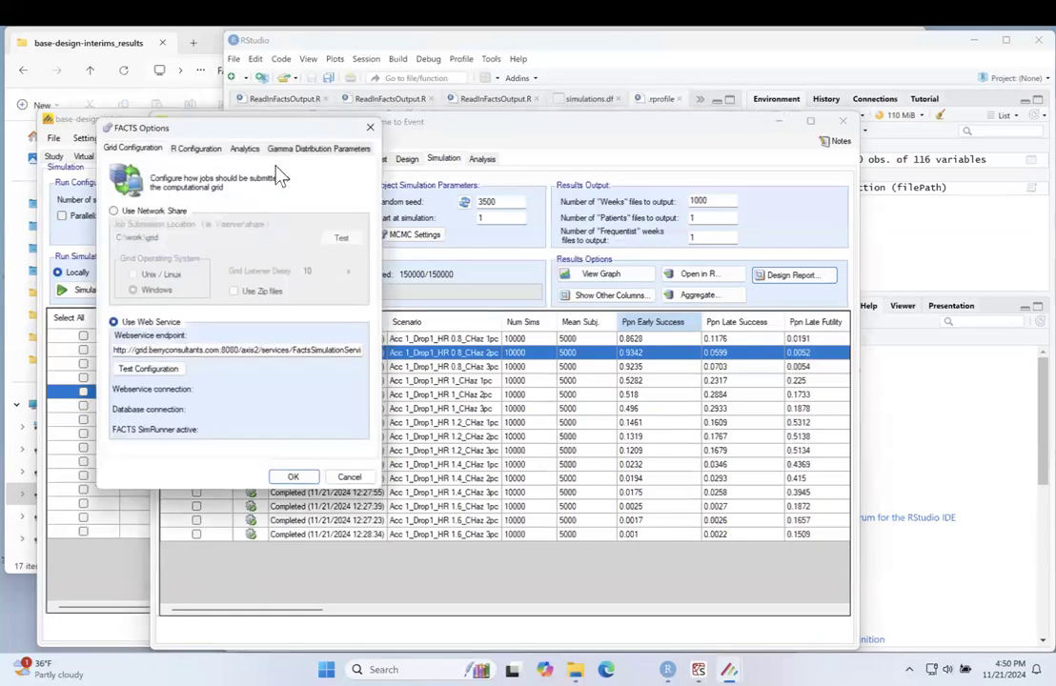
click(193, 149)
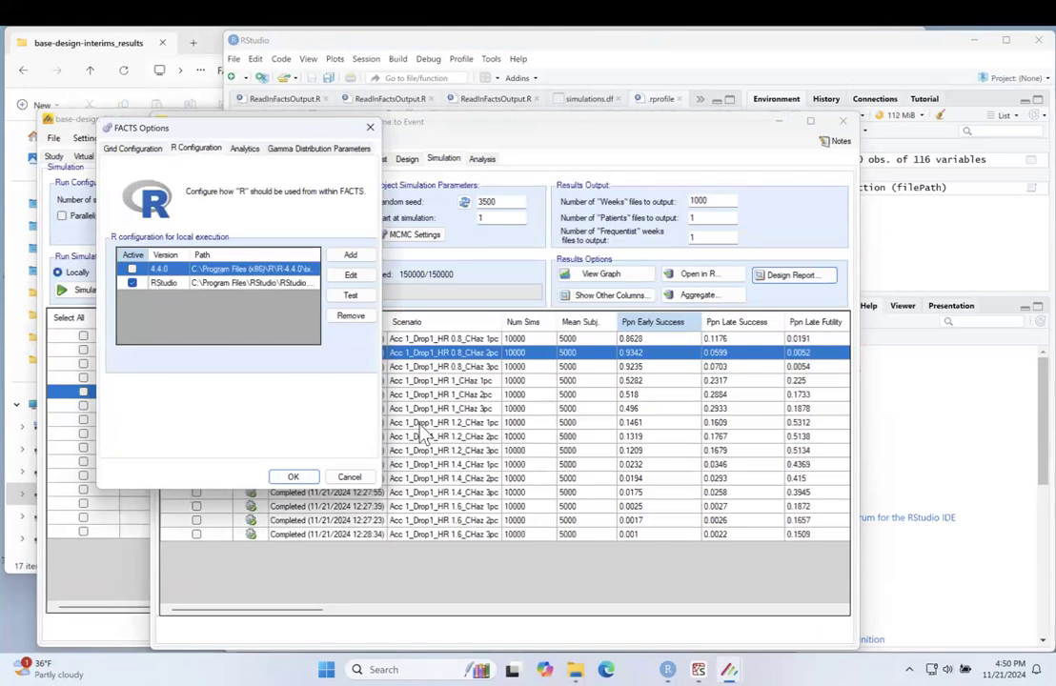
click(349, 477)
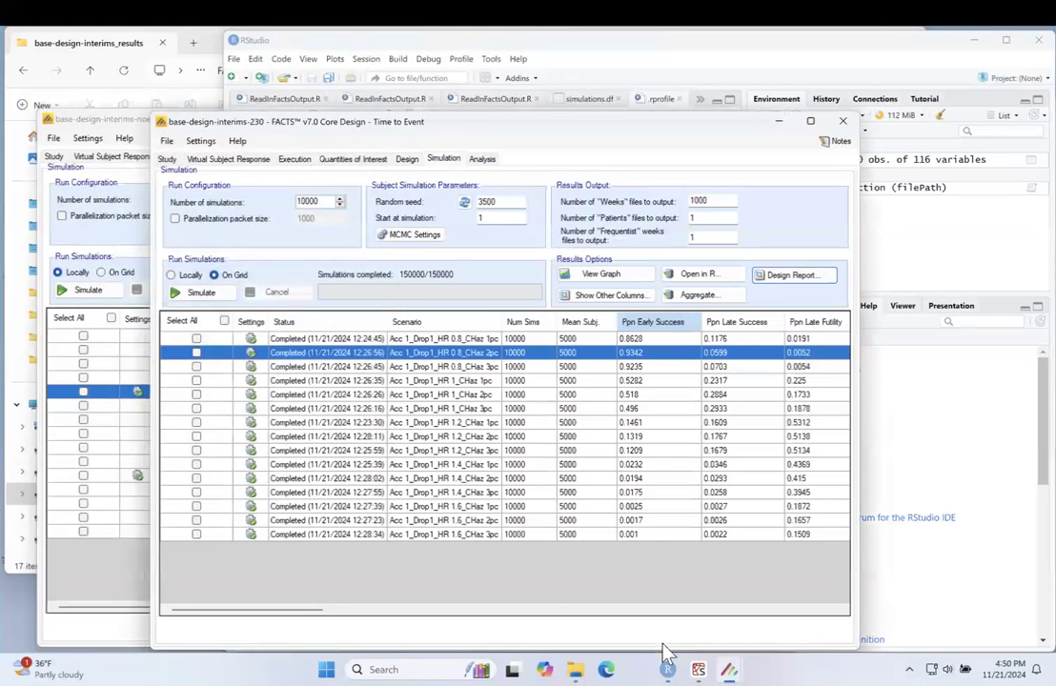
Step: Maximize RStudio, copy the whole .rprofile report script for base-design-interims-230, and run it in the R console
mouse_move(667, 667)
click(577, 534)
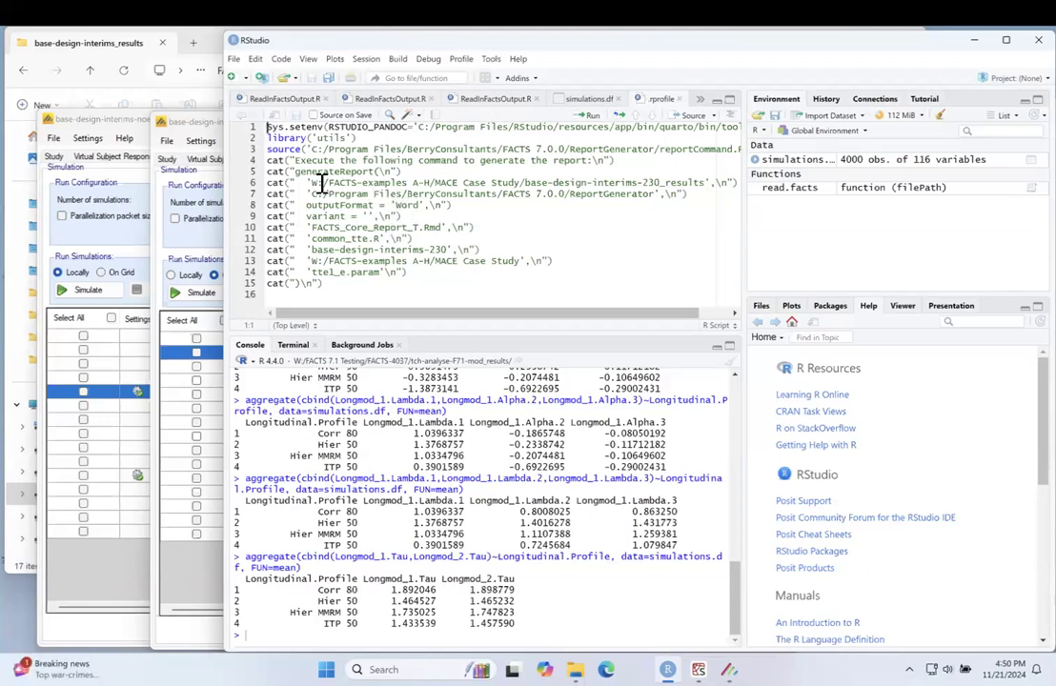
drag(333, 44, 229, 36)
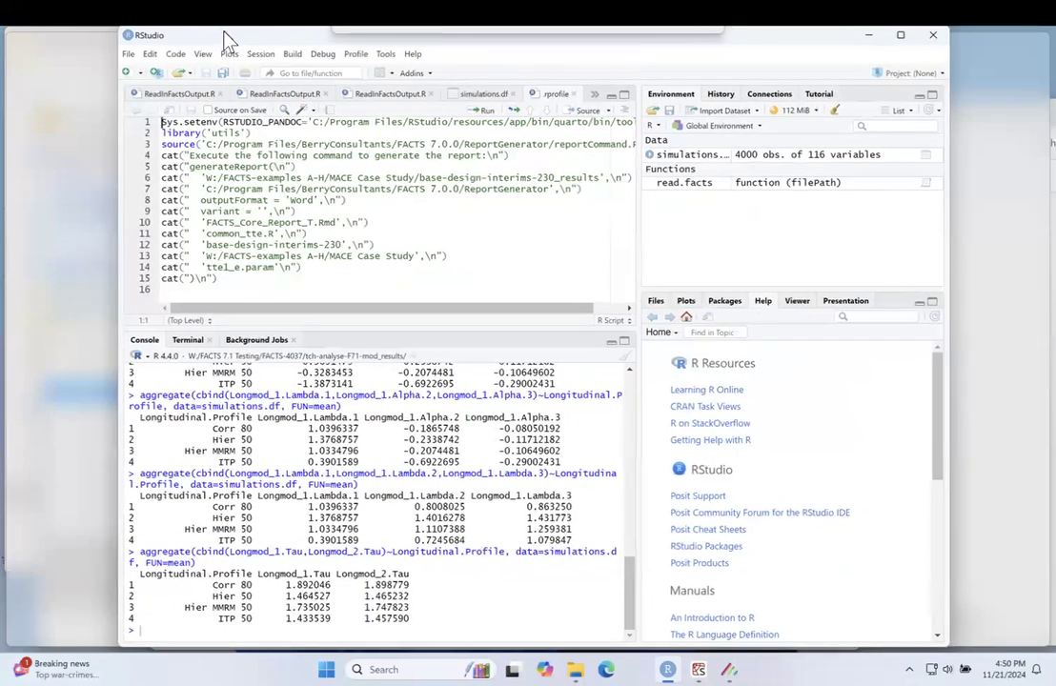
double_click(229, 38)
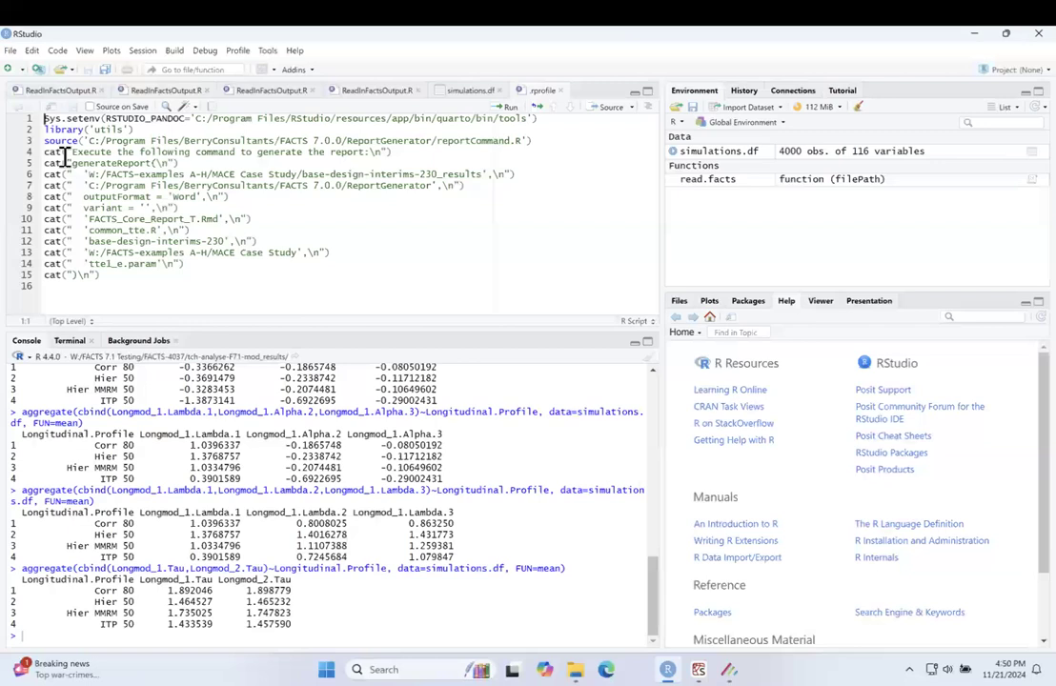
drag(43, 118, 125, 280)
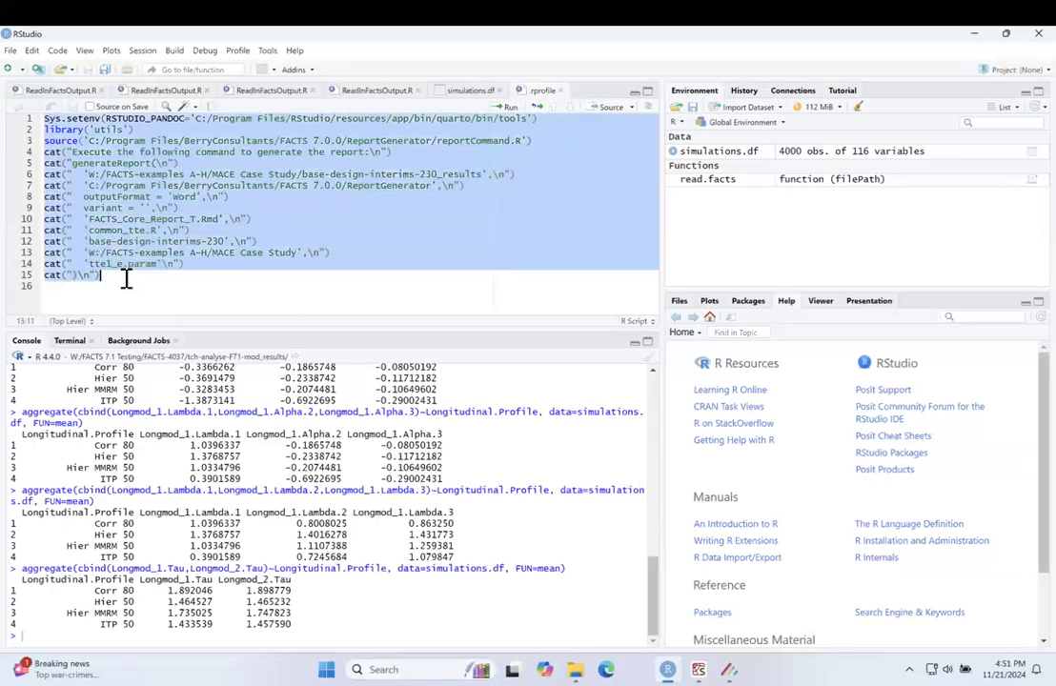
click(30, 635)
text(Sys.setenv(RSTUDIO_PANDOC='C:/Program Files/RStudio/resources/app/bin/quarto/bin/tools') library('utils') source('C:/Program Files/BerryConsultants/FACTS 7.0.0/ReportGenerator/reportCommand.R') cat("Execute the following command to generate the report:\n") cat("generateReport(\n") cat("  'W:/FACTS-examples A-H/MACE Case Study/base-design-interims-230_results',\n") cat("  'C:/Program Files/BerryConsultants/FACTS 7.0.0/ReportGenerator',\n") cat("  outputFormat = 'Word',\n") cat("  variant = '',\n") cat("  'FACTS_Core_Report_T.Rmd',\n") cat("  'common_tte.R',\n") cat("  'base-design-interims-230',\n") cat("  'W:/FACTS-examples A-H/MACE Case Study',\n") cat("  'ttel_e.param'\n") cat(")\n"))
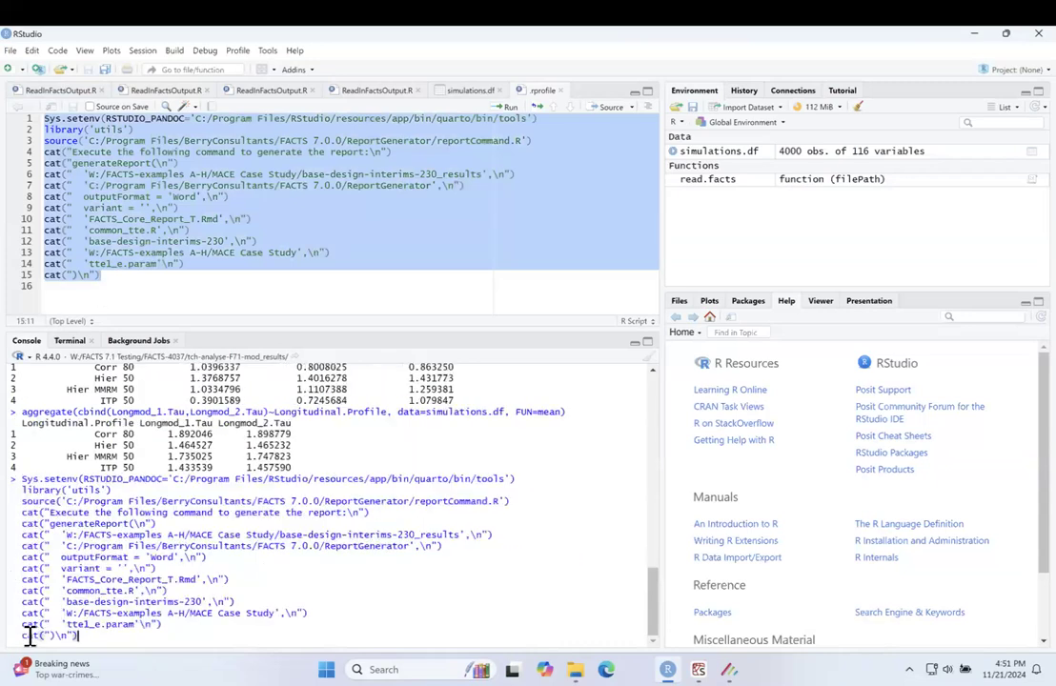
key(Return)
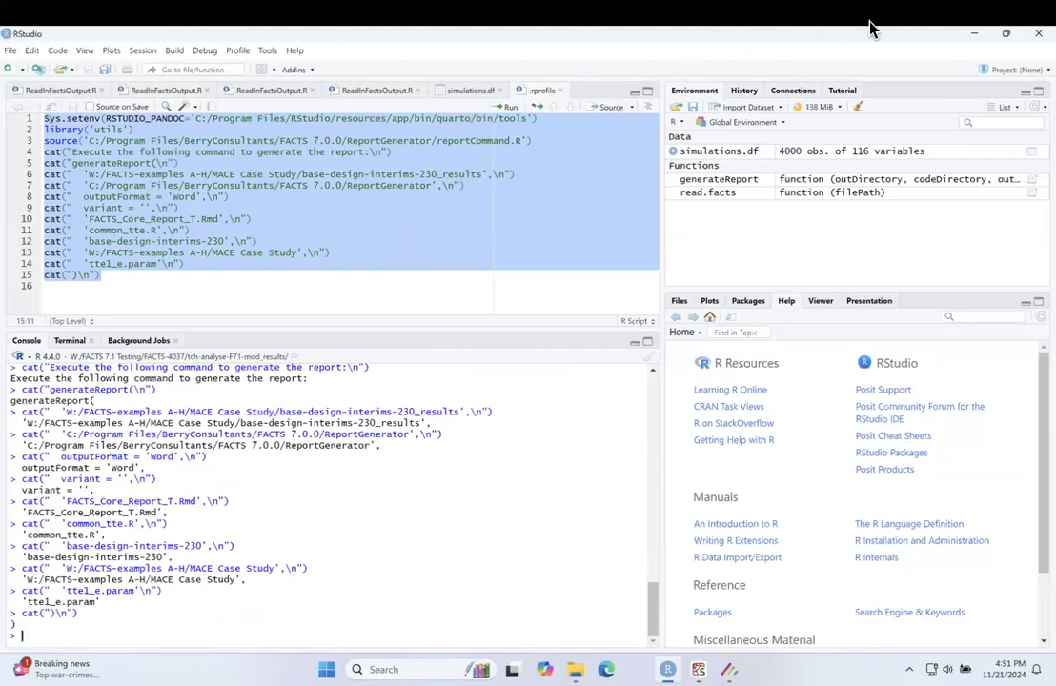
Step: Open the results folder of scenario HR 0.8, CHaz 3pc, and examine the files in its parent base-design-interims-230_results folder
click(971, 36)
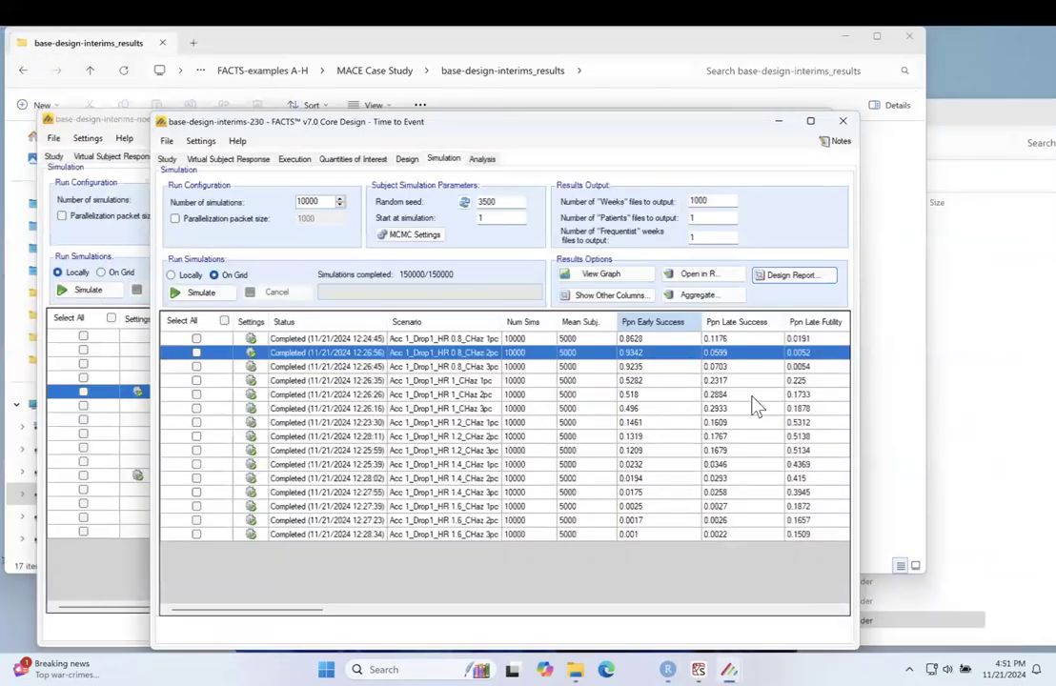
right_click(641, 371)
click(653, 376)
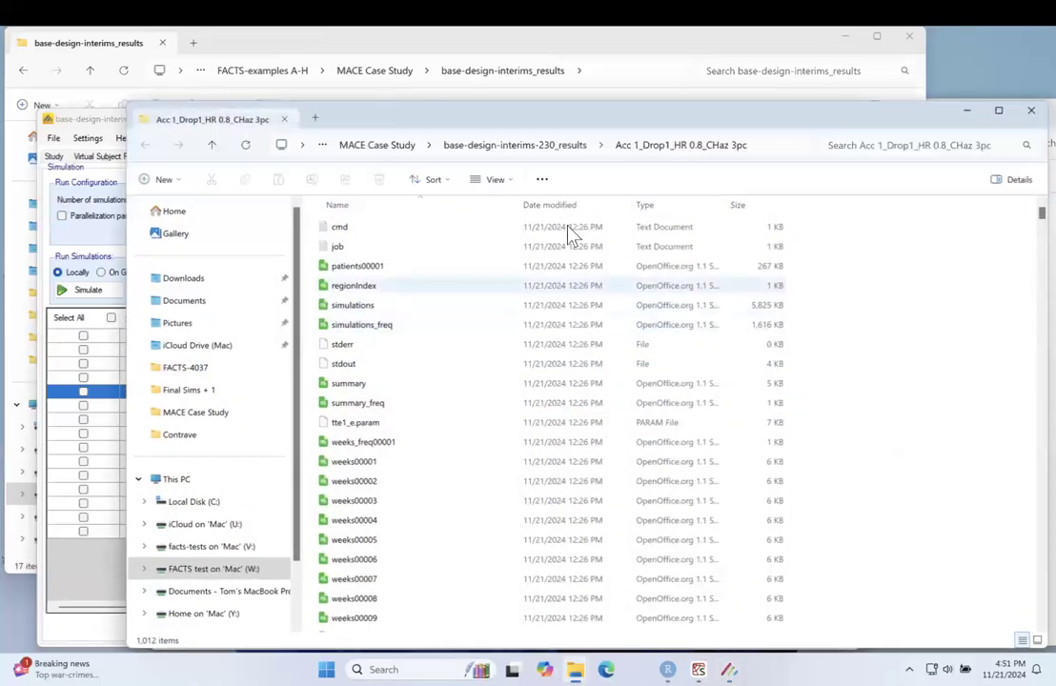
click(547, 148)
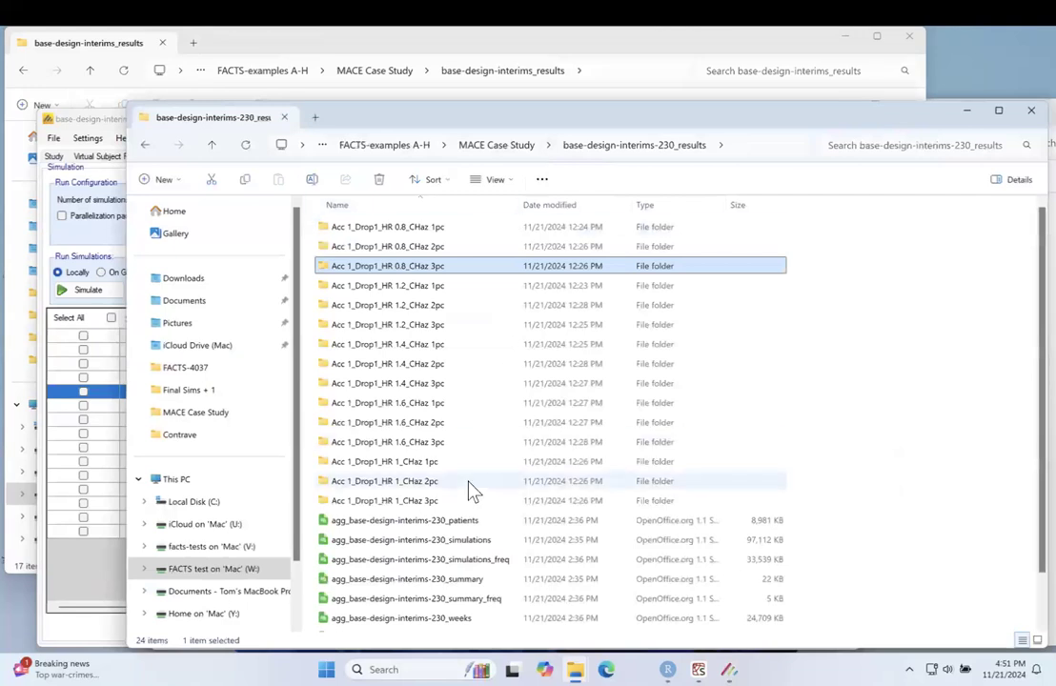
scroll(473, 490, down, 1)
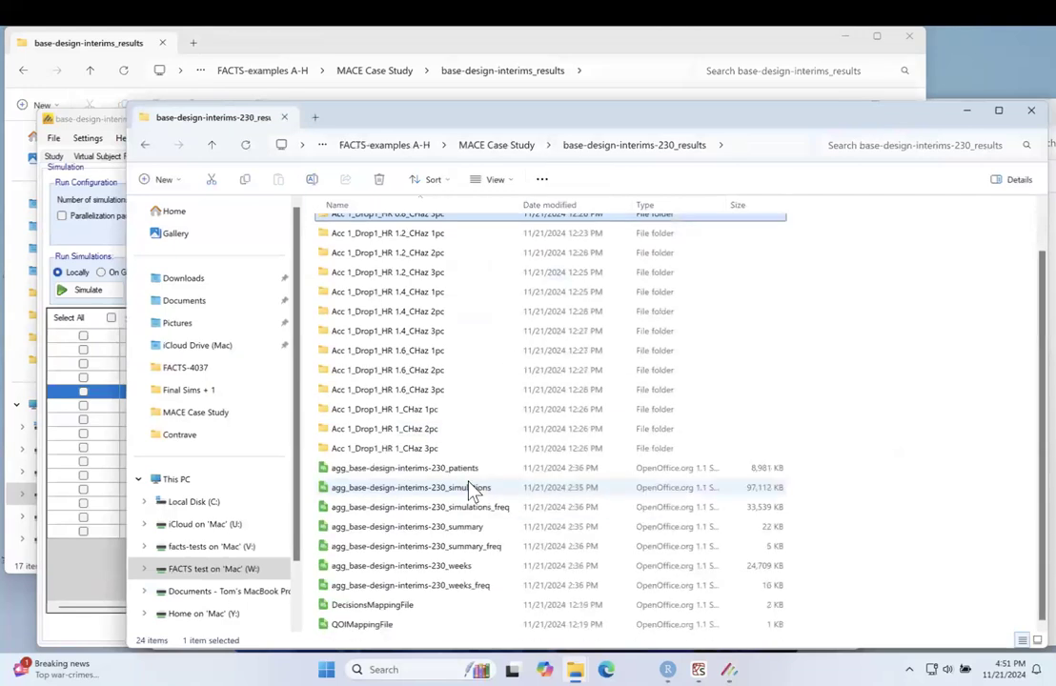
scroll(470, 483, up, 1)
scroll(471, 481, down, 1)
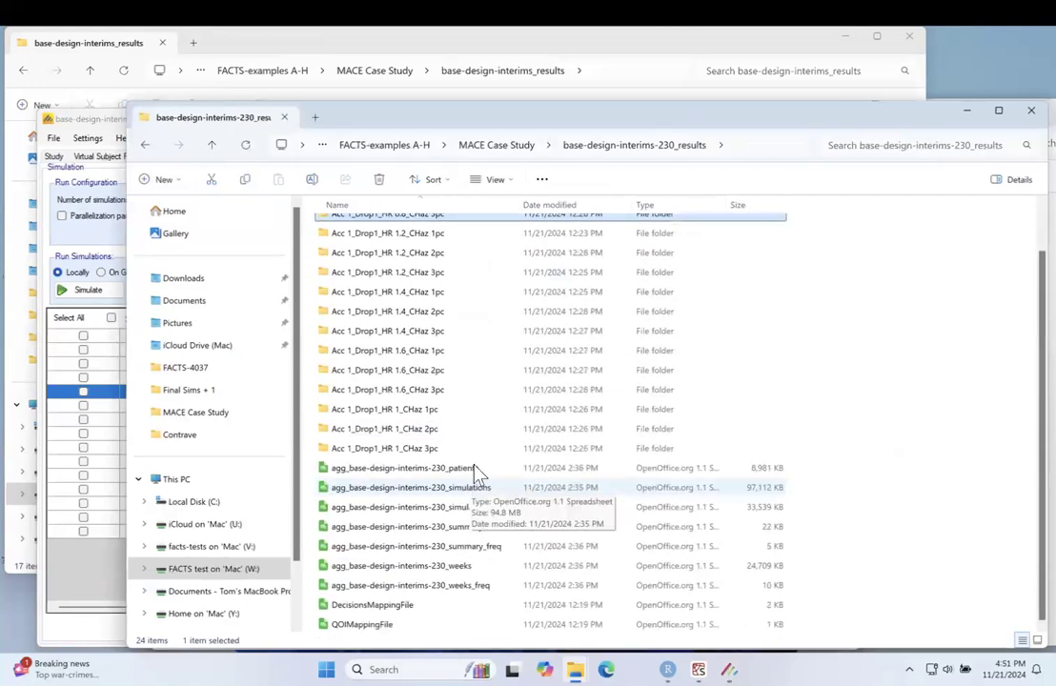
Step: Return to RStudio, restore its smaller window, and examine the report script alongside the generateReport arguments in the console
click(667, 669)
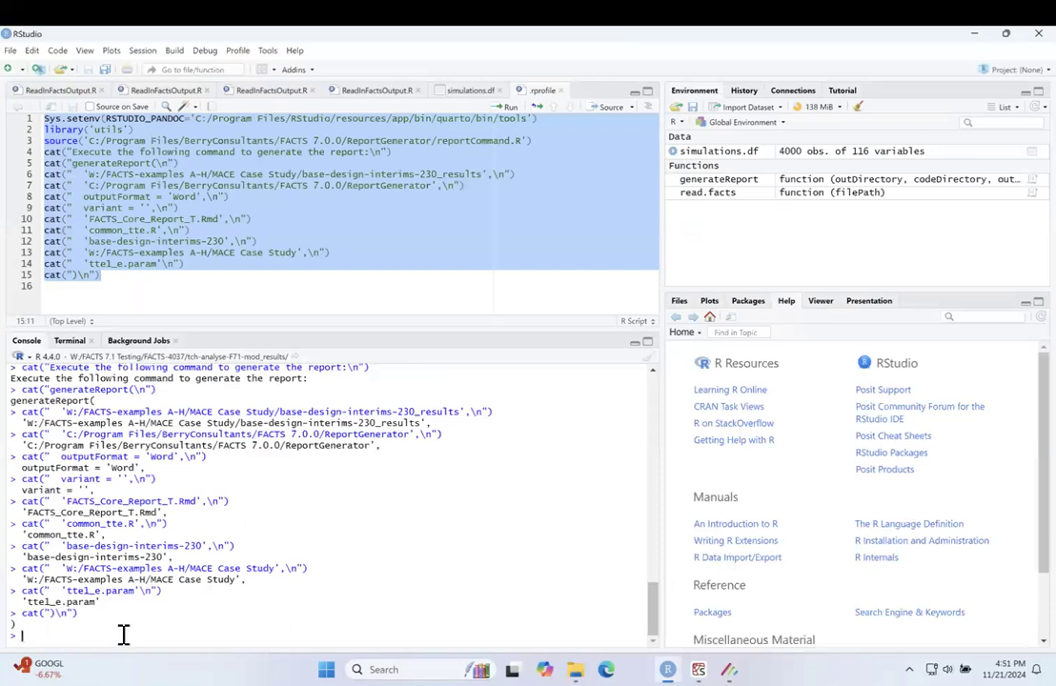
key(Return)
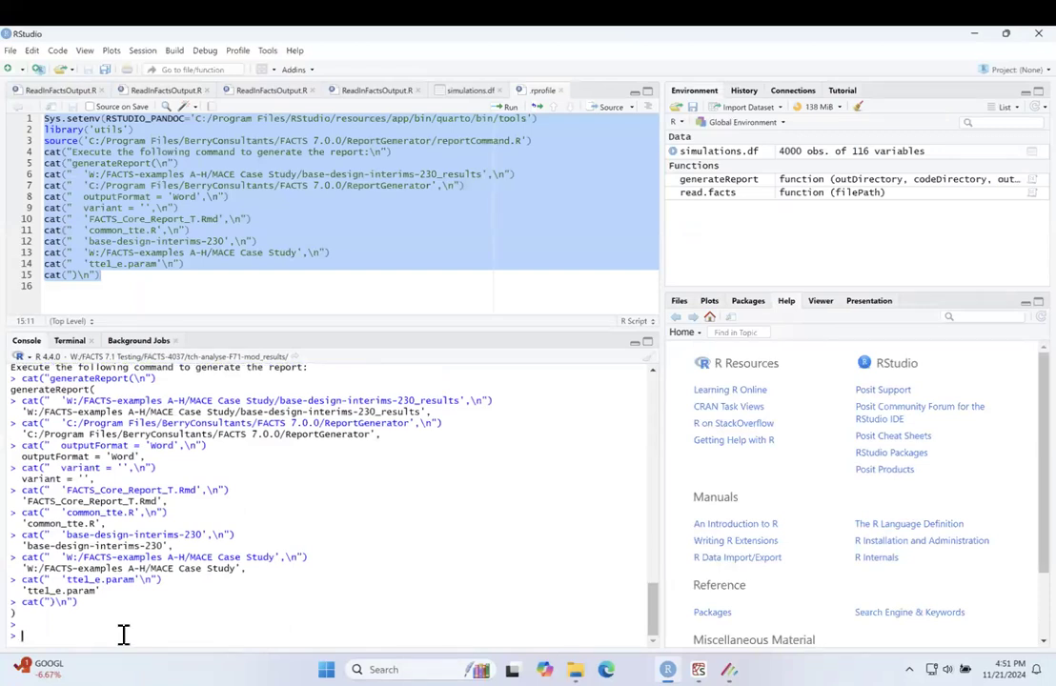
click(153, 286)
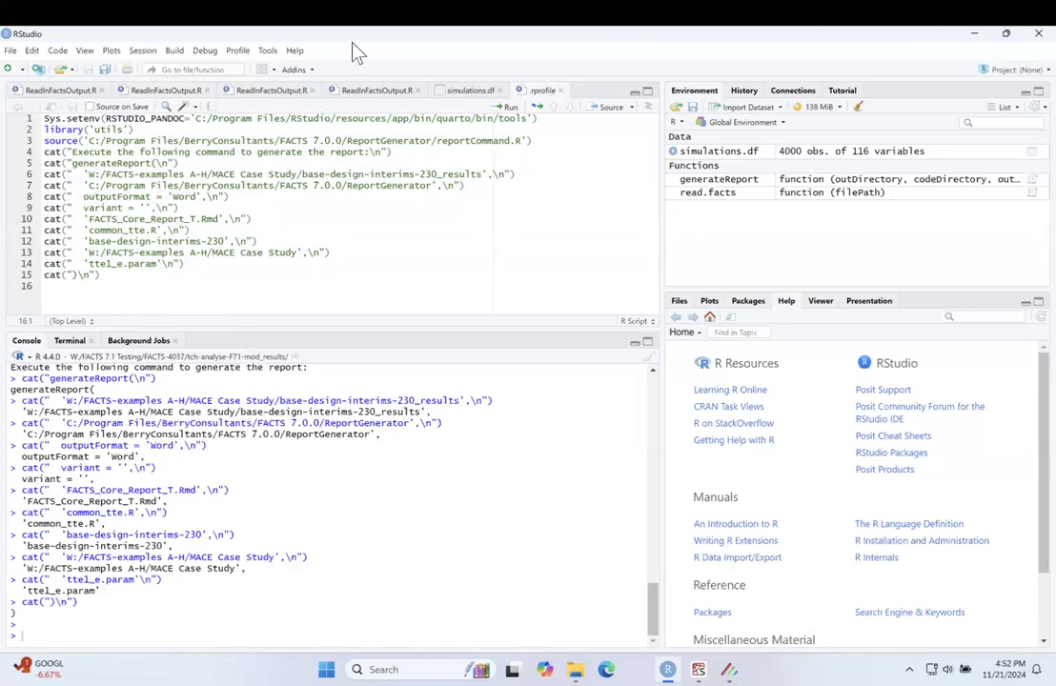
mouse_move(359, 44)
mouse_down()
mouse_move(373, 90)
mouse_move(427, 149)
mouse_move(368, 41)
mouse_up()
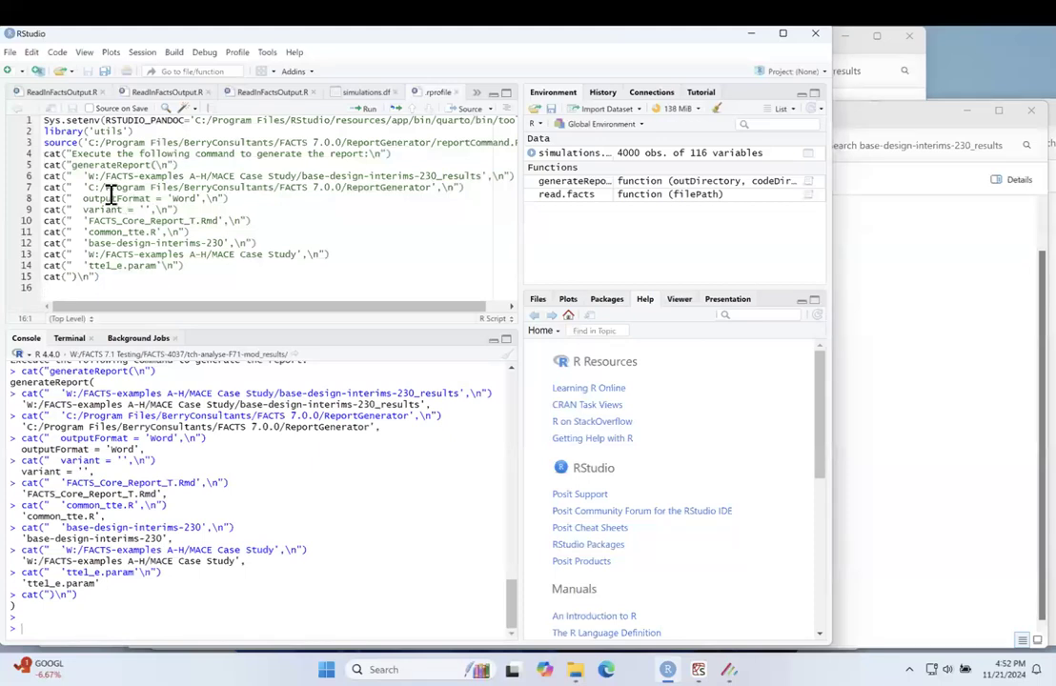
drag(285, 27, 479, 135)
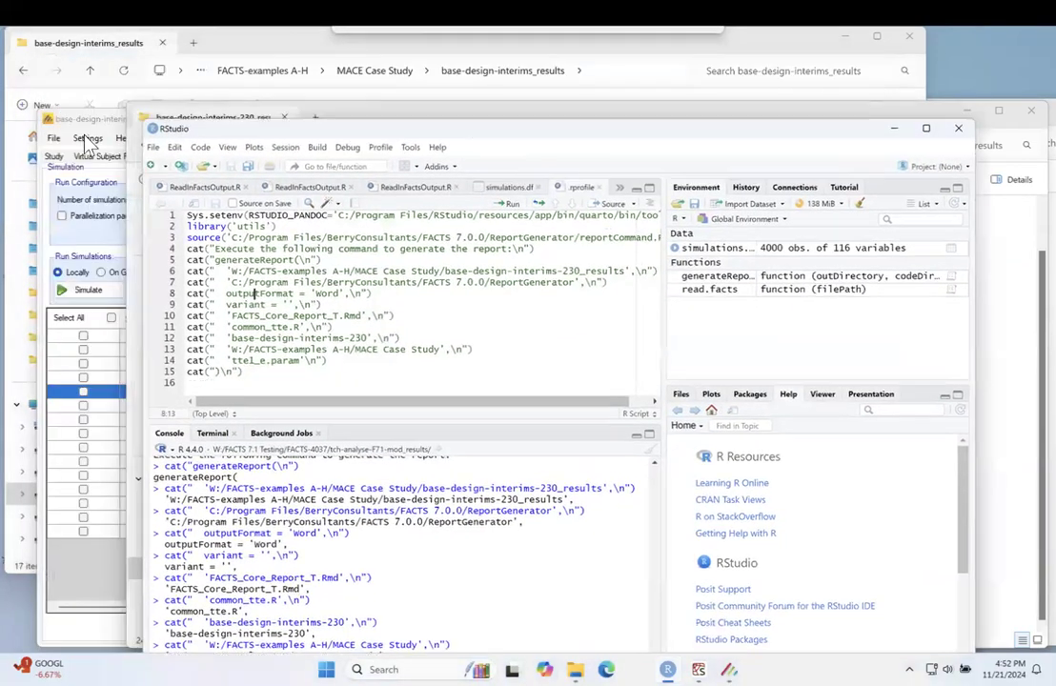
click(200, 150)
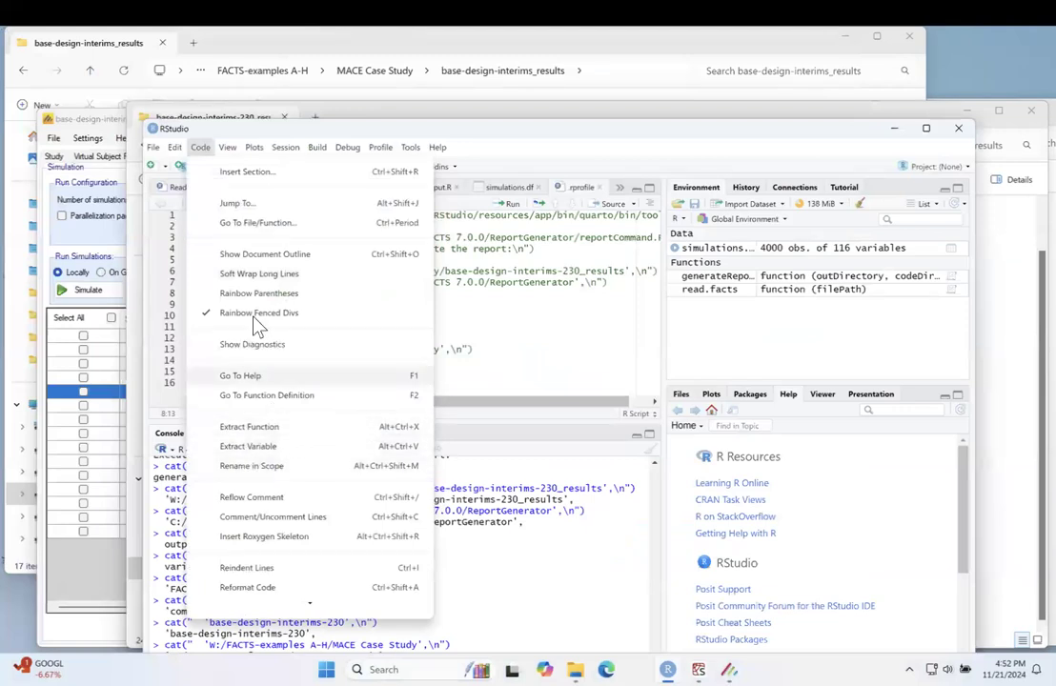
click(523, 145)
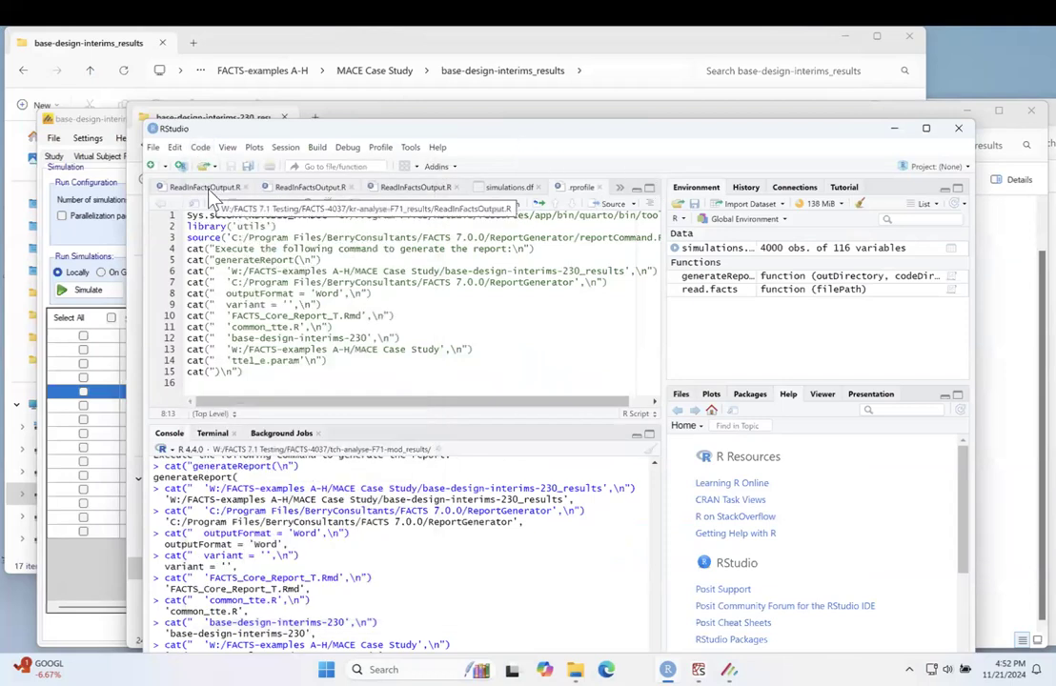
click(273, 292)
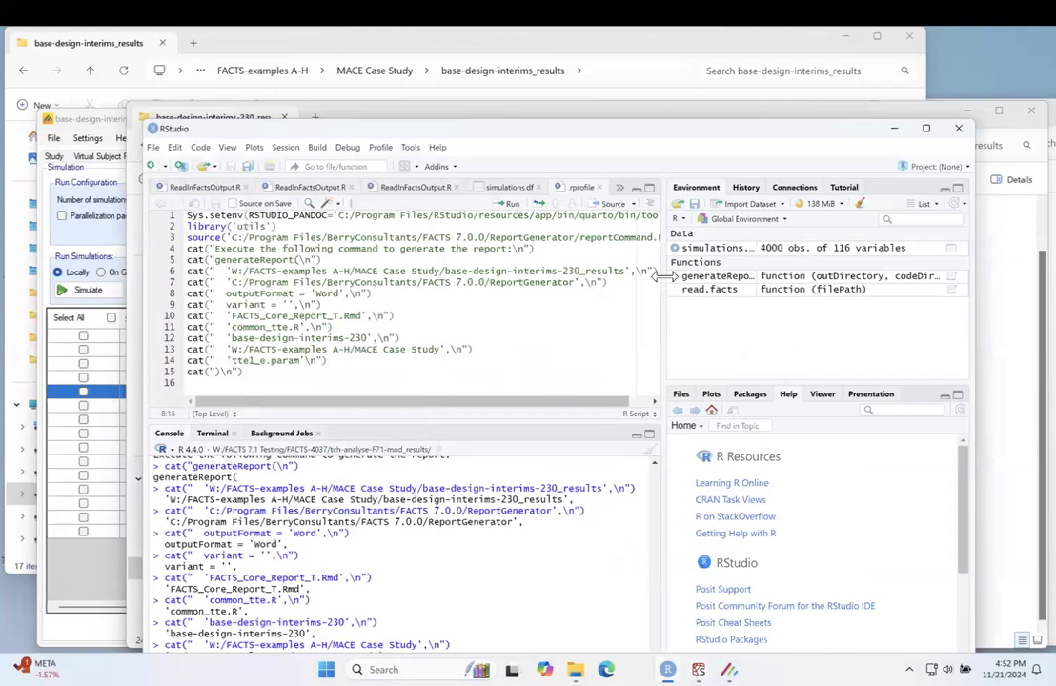
Step: Close RStudio
click(958, 128)
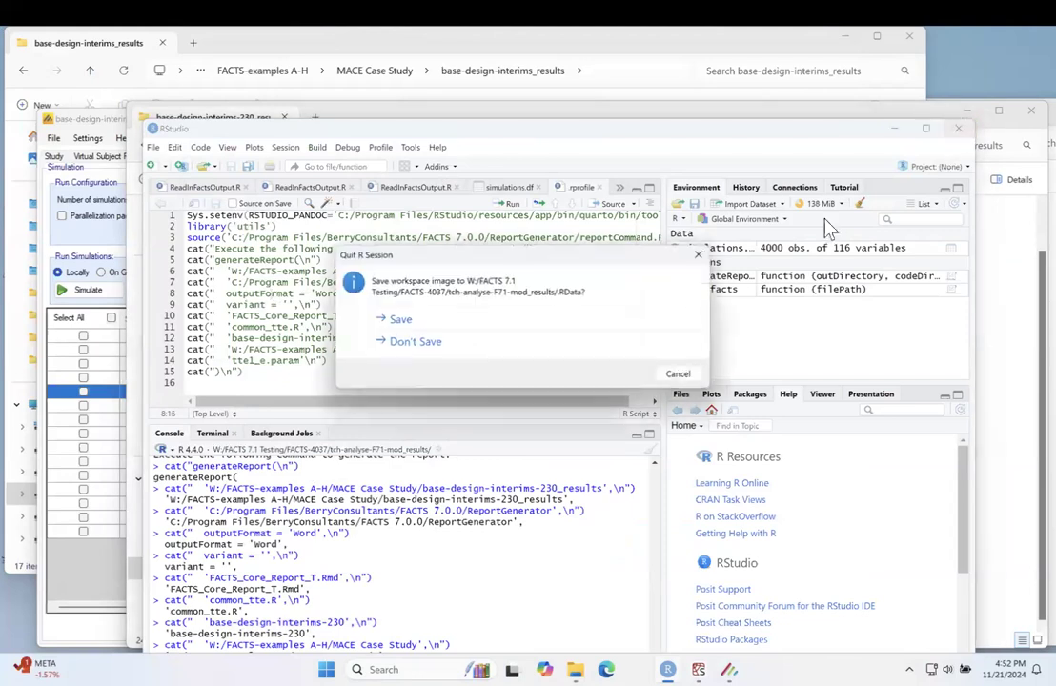
click(679, 377)
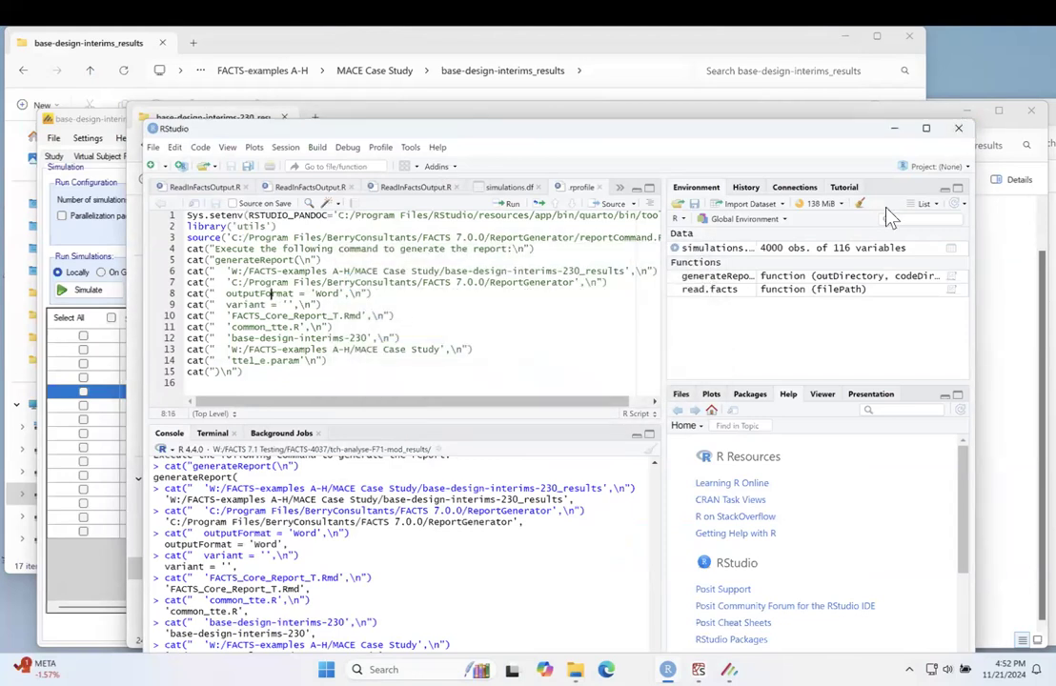
click(959, 128)
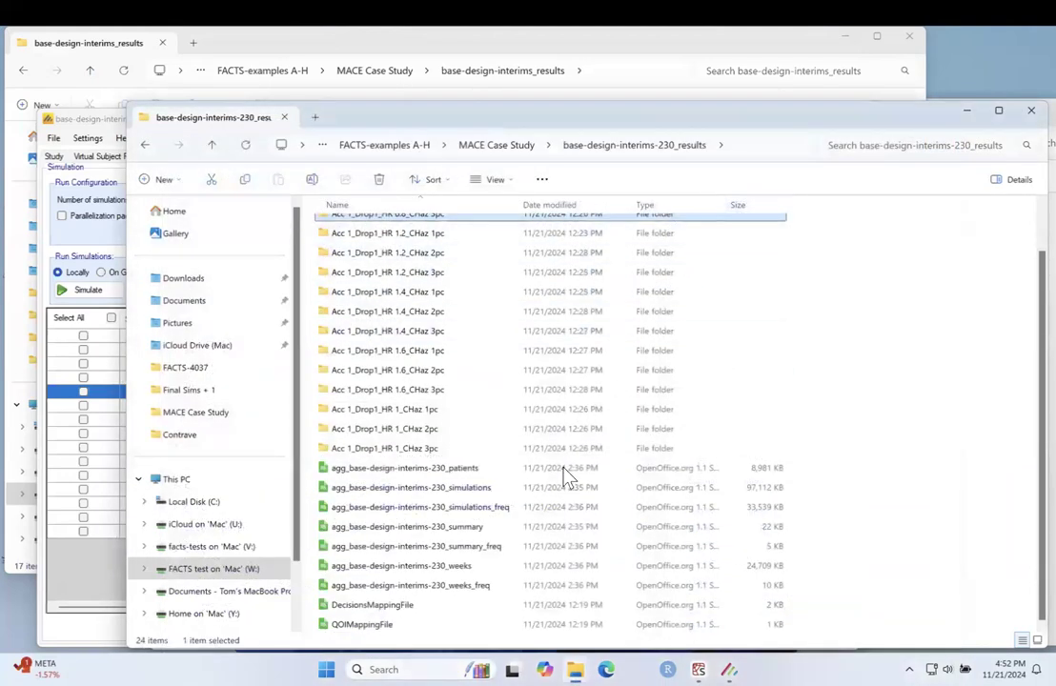
Step: Switch to the demo FACTS project and start its design report in RStudio
click(84, 554)
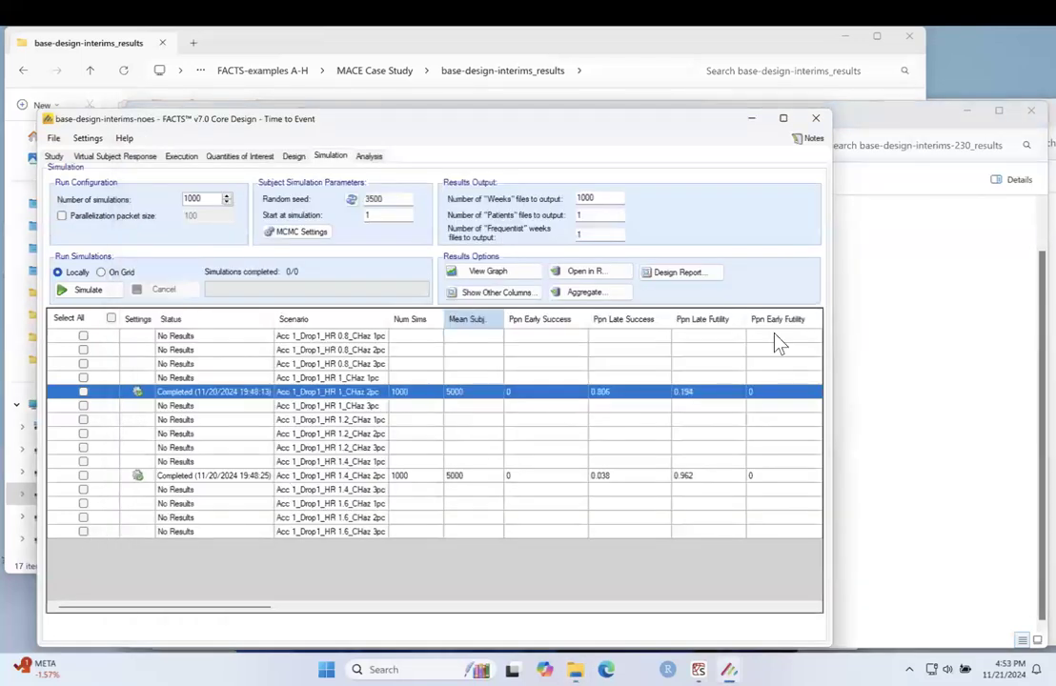
click(751, 121)
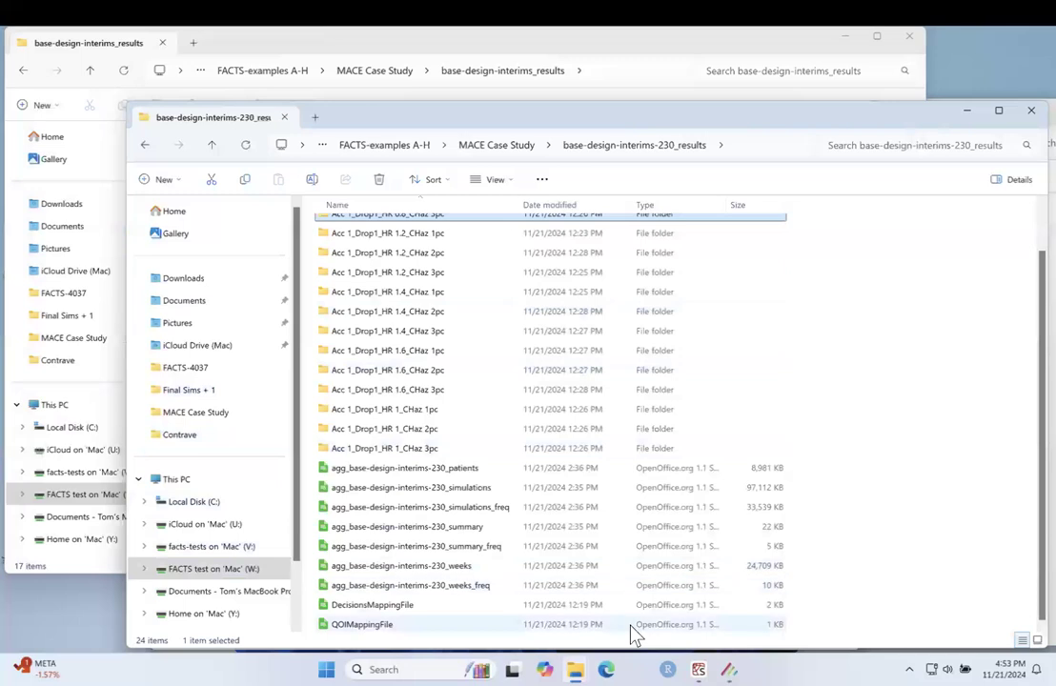
mouse_move(729, 669)
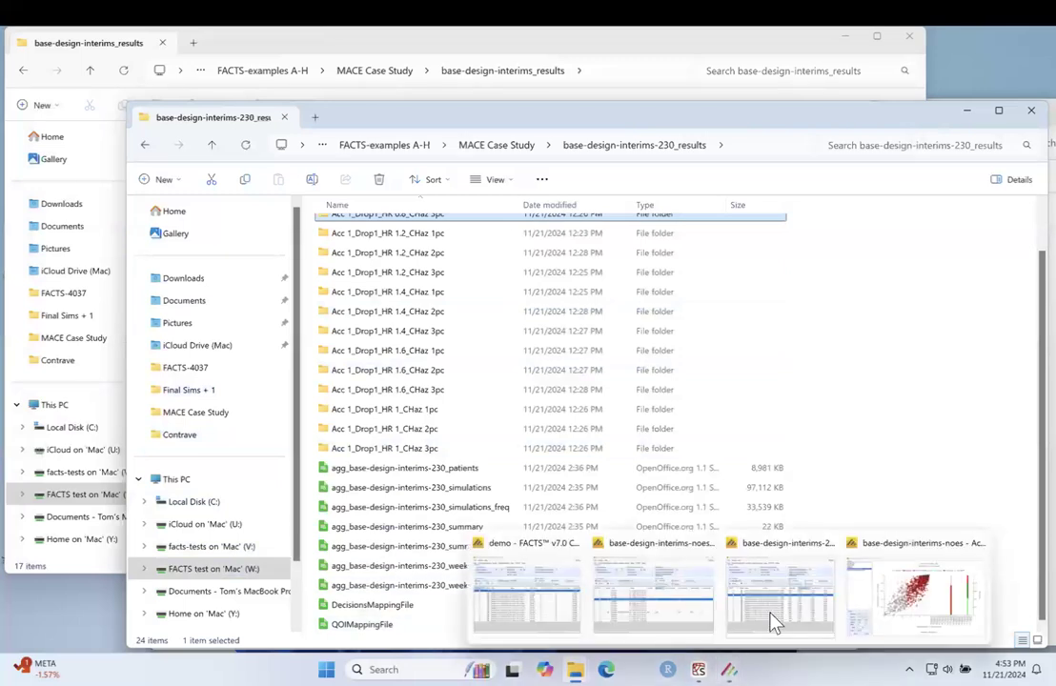
mouse_move(690, 613)
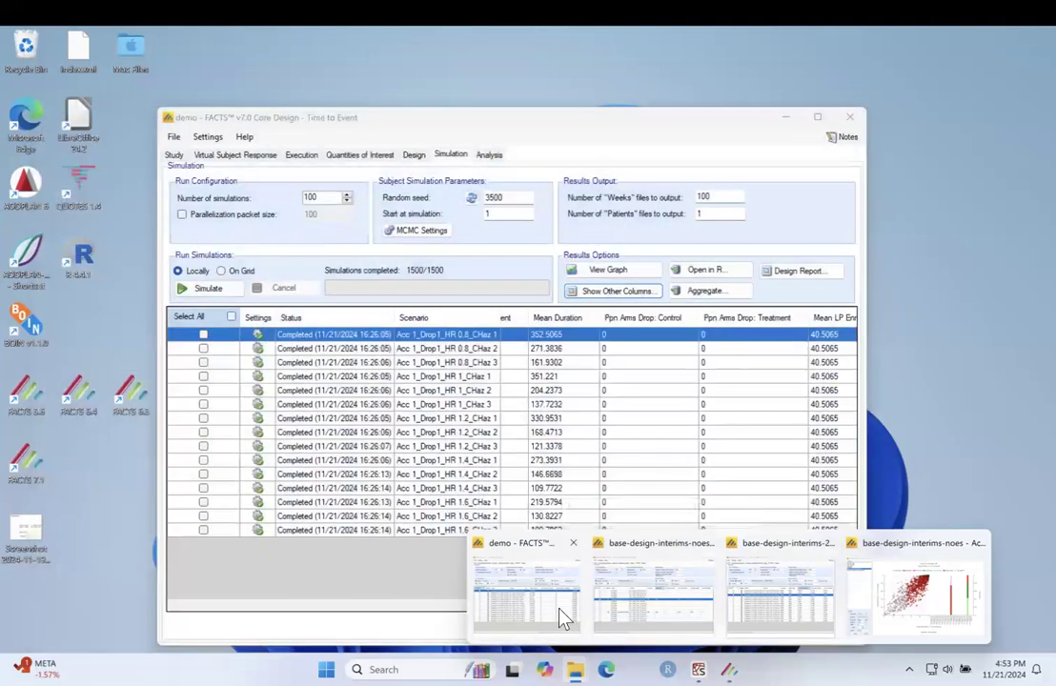
click(564, 617)
click(792, 271)
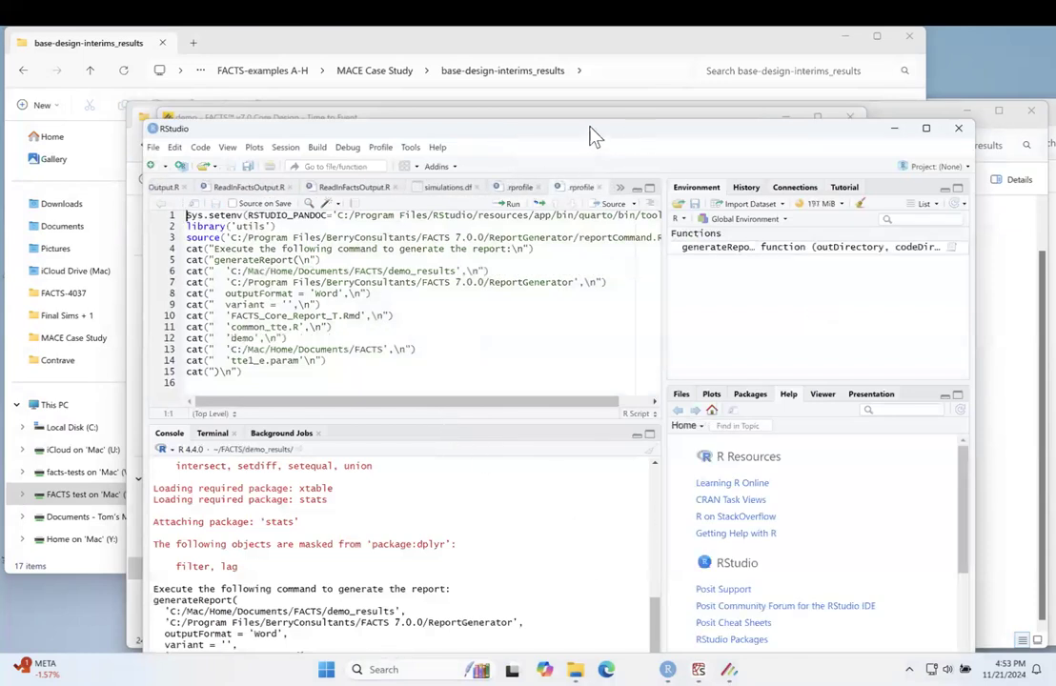
Step: Copy the printed generateReport command for demo, with Word output, and run it in the R console
drag(589, 121, 589, 29)
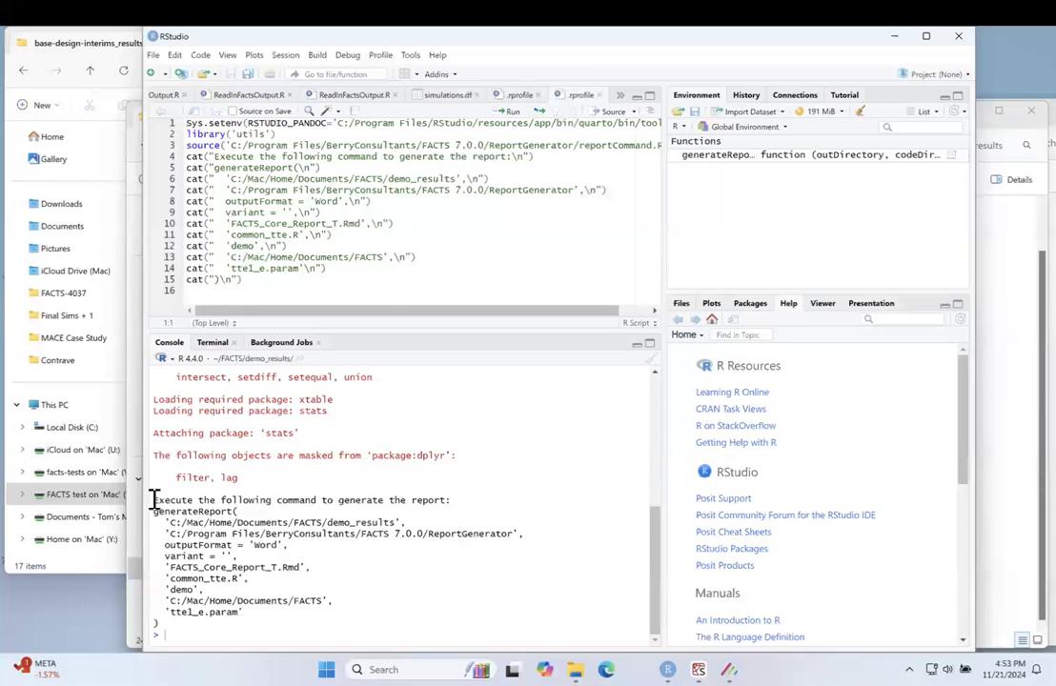
drag(162, 623, 149, 512)
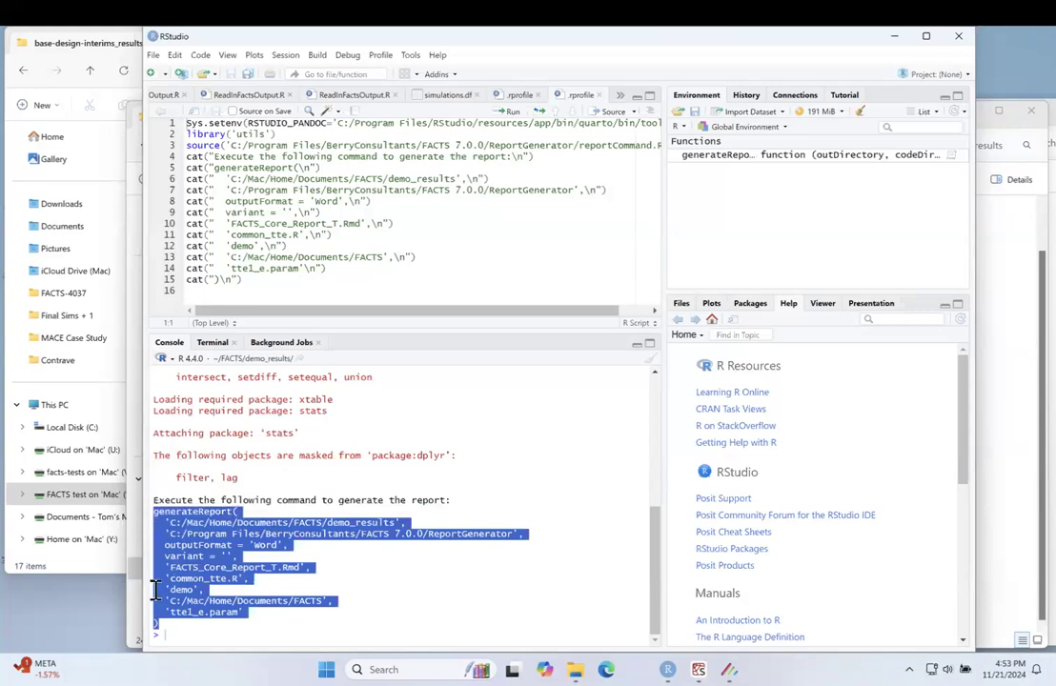
click(184, 636)
text(generateReport(   'C:/Mac/Home/Documents/FACTS/demo_results',   'C:/Program Files/BerryConsultants/FACTS 7.0.0/ReportGenerator',   outputFormat = 'Word',   variant = '',   'FACTS_Core_Report_T.Rmd',   'common_tte.R',   'demo',   'C:/Mac/Home/Documents/FACTS',   'ttel_e.param' ))
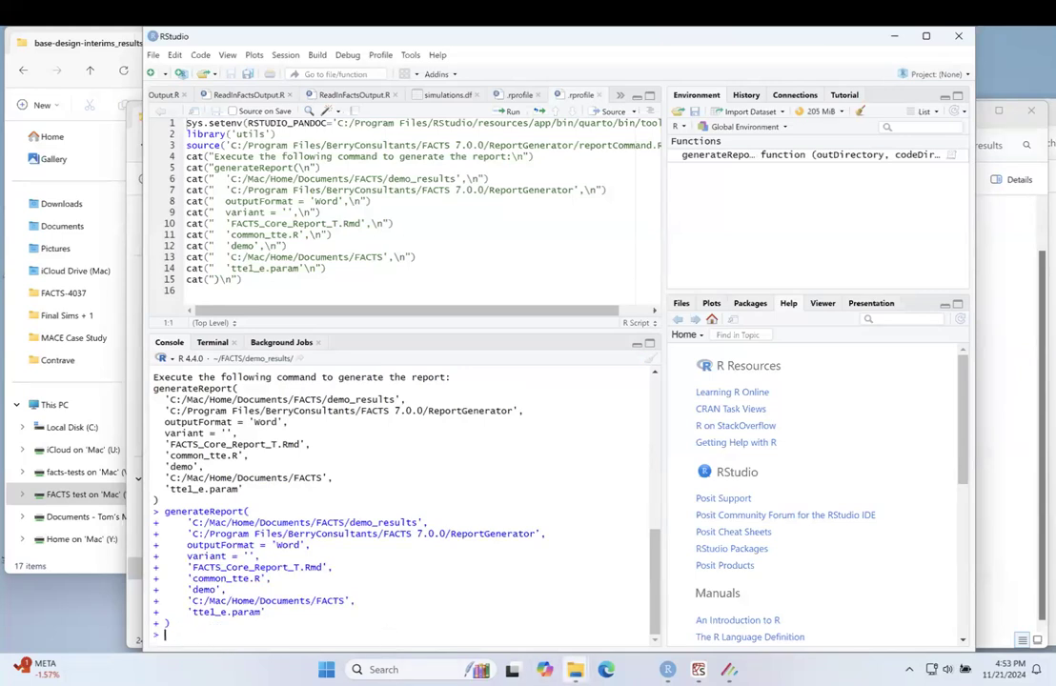
Step: Check the base-design-interims-230_results folder and its parent MACE Case Study folder for the generated report
click(575, 669)
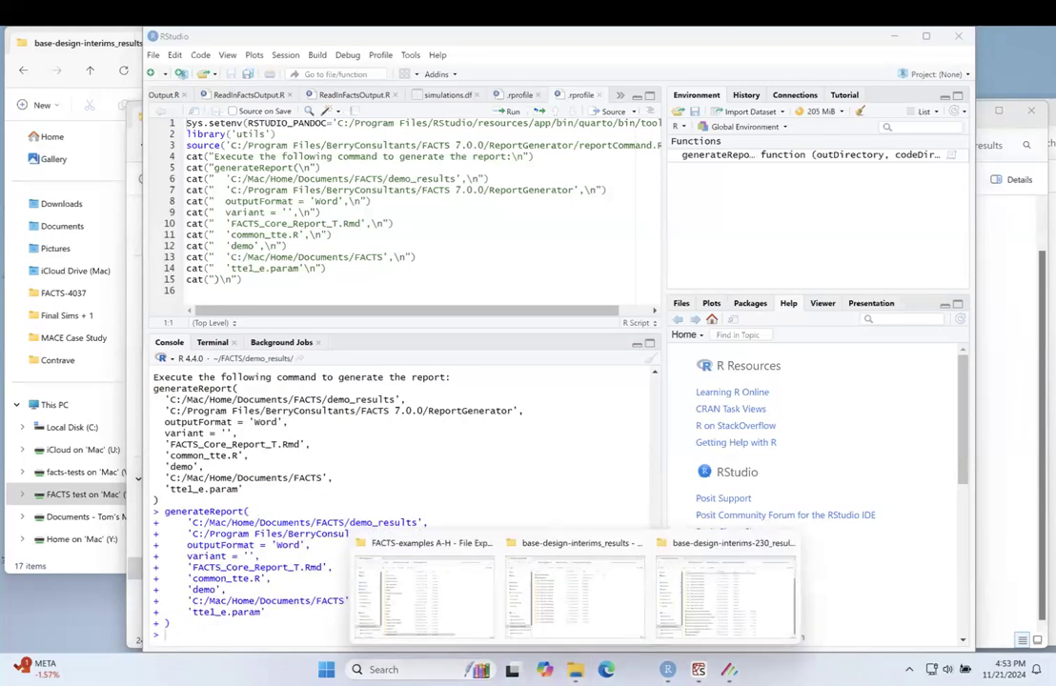
click(703, 598)
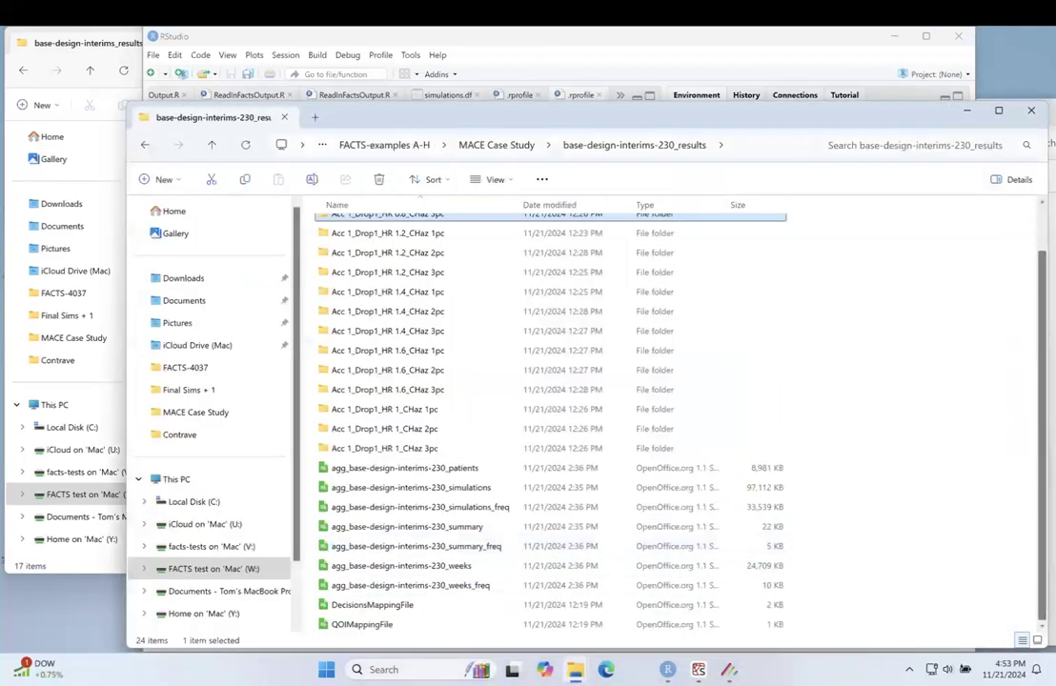
scroll(531, 551, up, 1)
scroll(531, 551, down, 2)
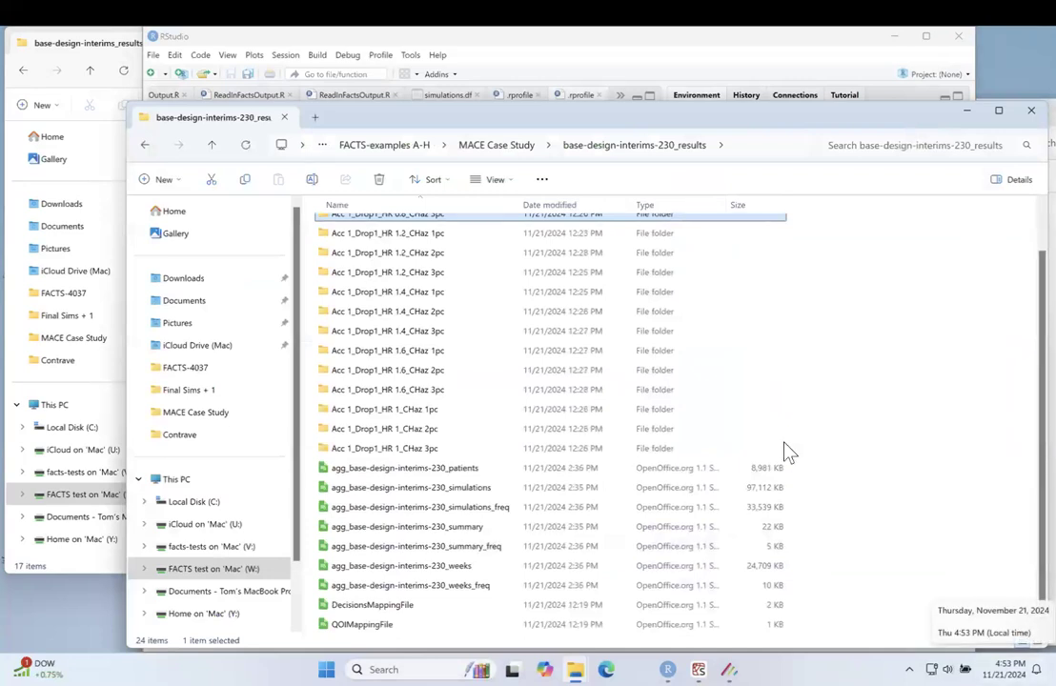
click(512, 148)
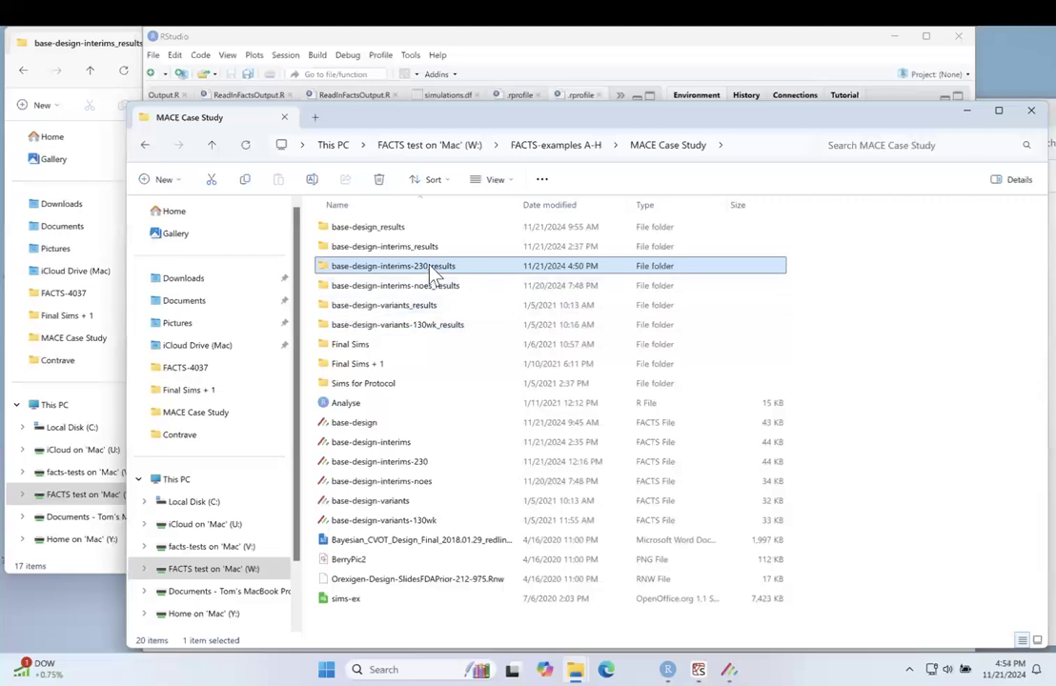
mouse_move(433, 274)
double_click(419, 276)
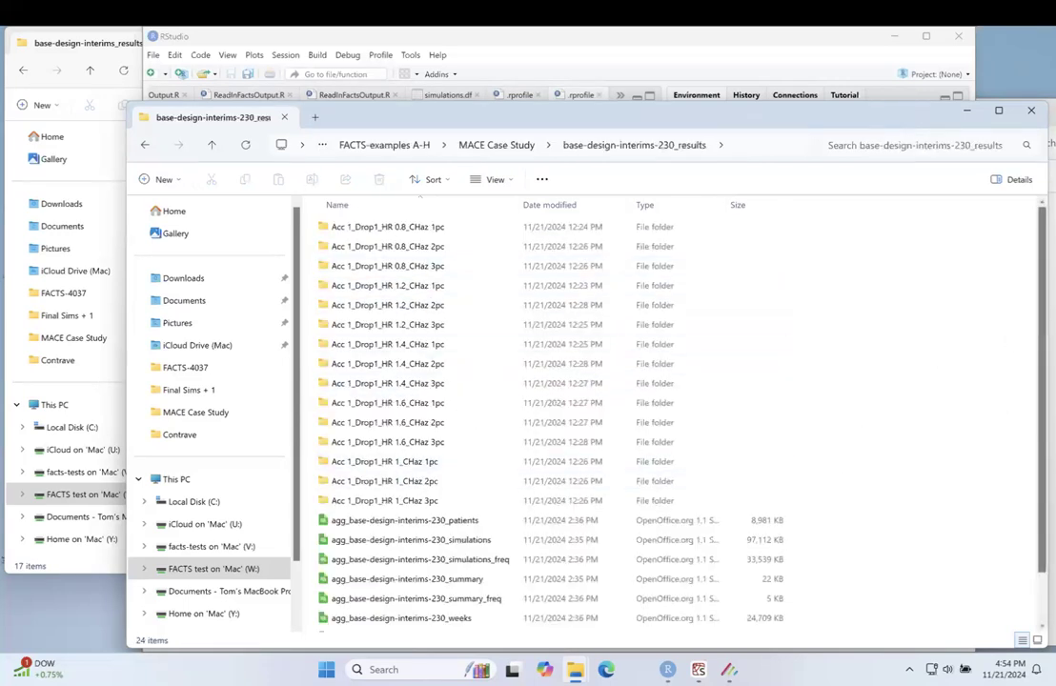
scroll(571, 419, down, 2)
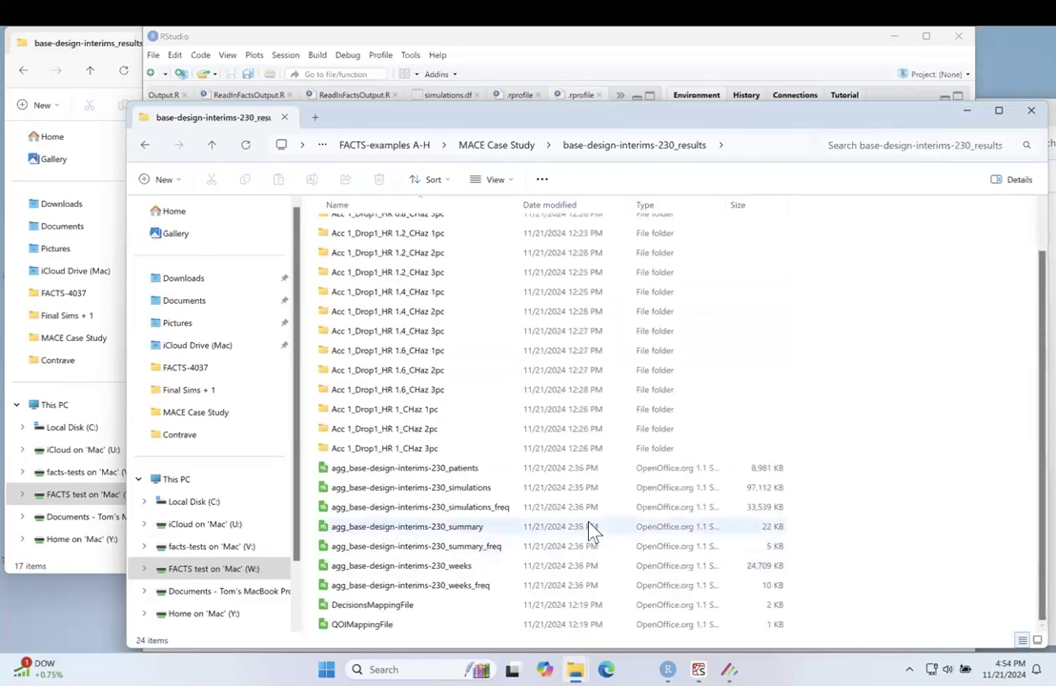
Step: Switch to Finder on the Mac and open the MACE Case Study folder inside FACTS test, FACTS-examples A-H
key(ctrl+Left)
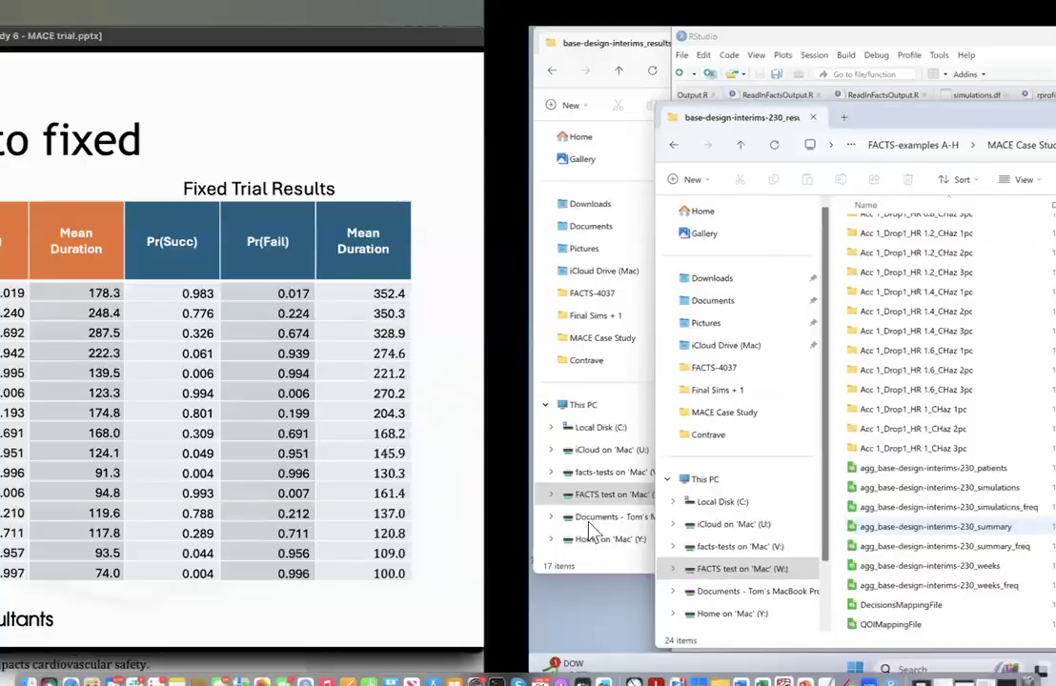
click(28, 667)
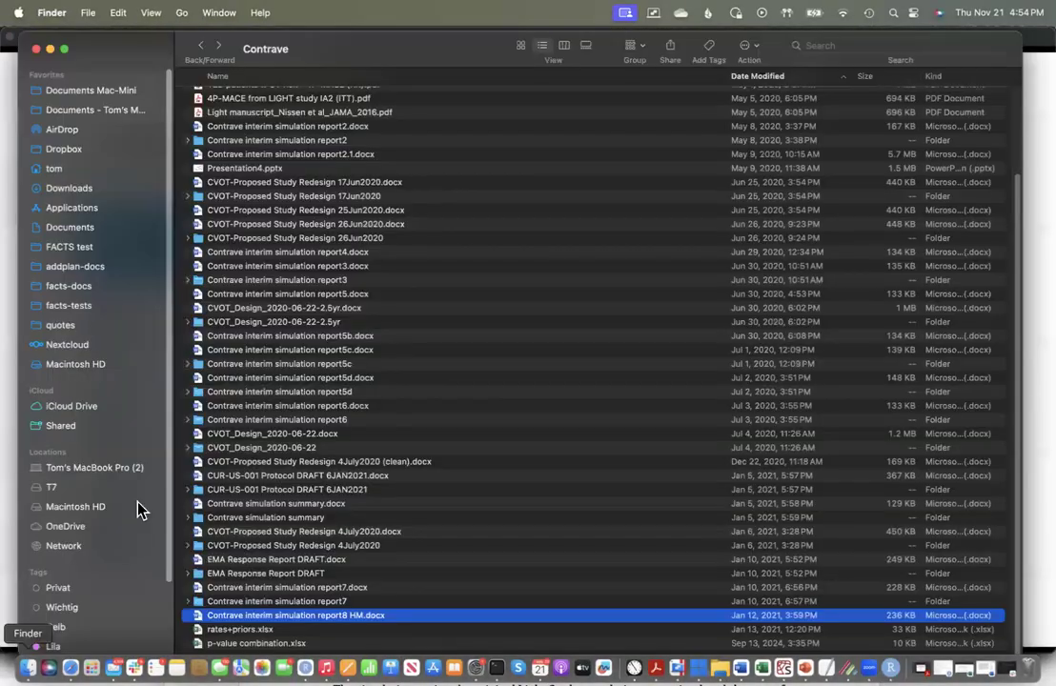
double_click(352, 59)
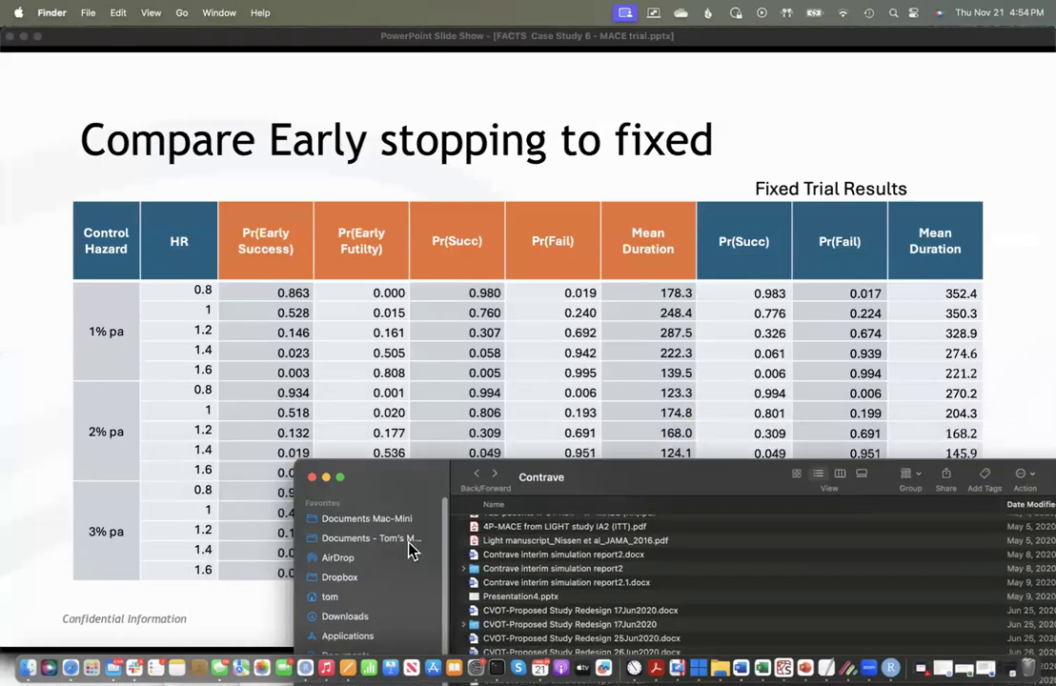
click(420, 538)
drag(734, 481, 596, 164)
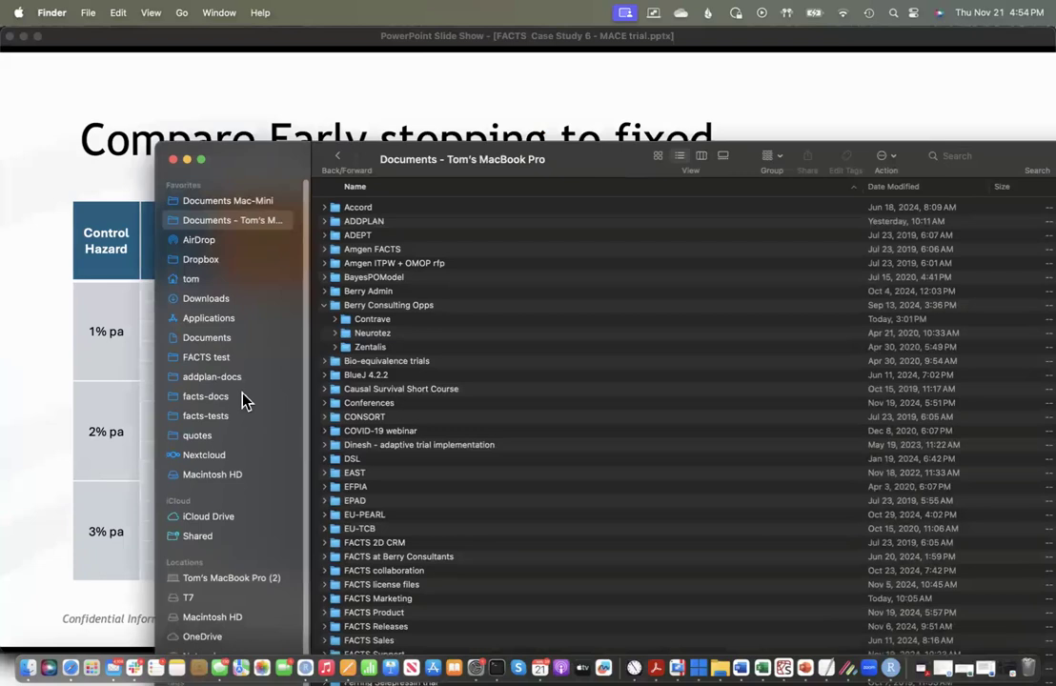
click(208, 357)
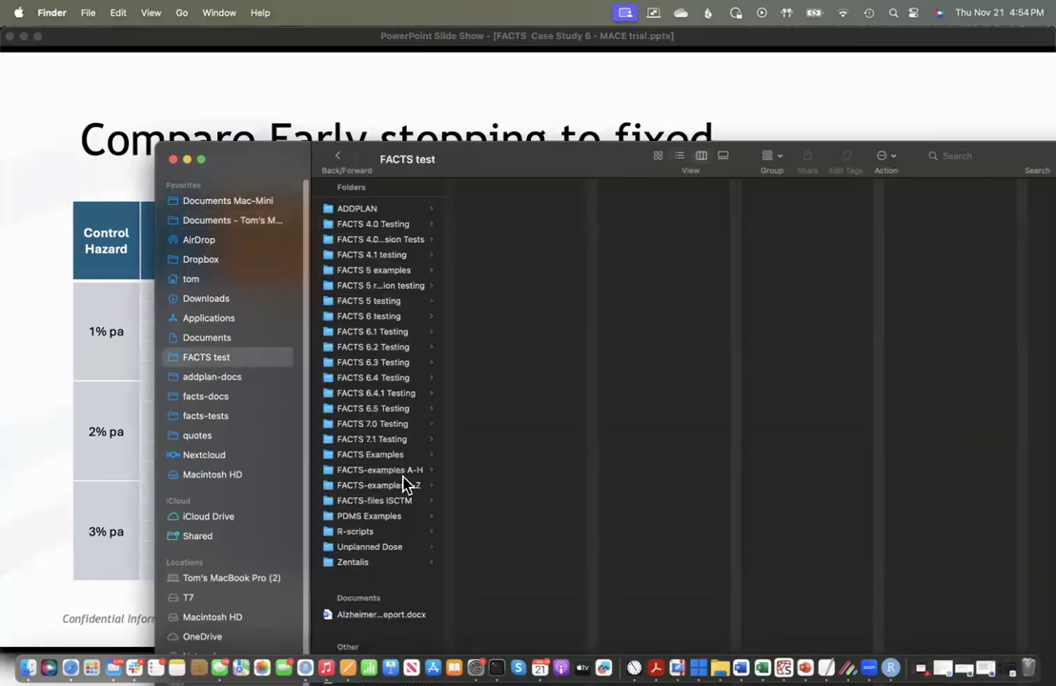
click(404, 470)
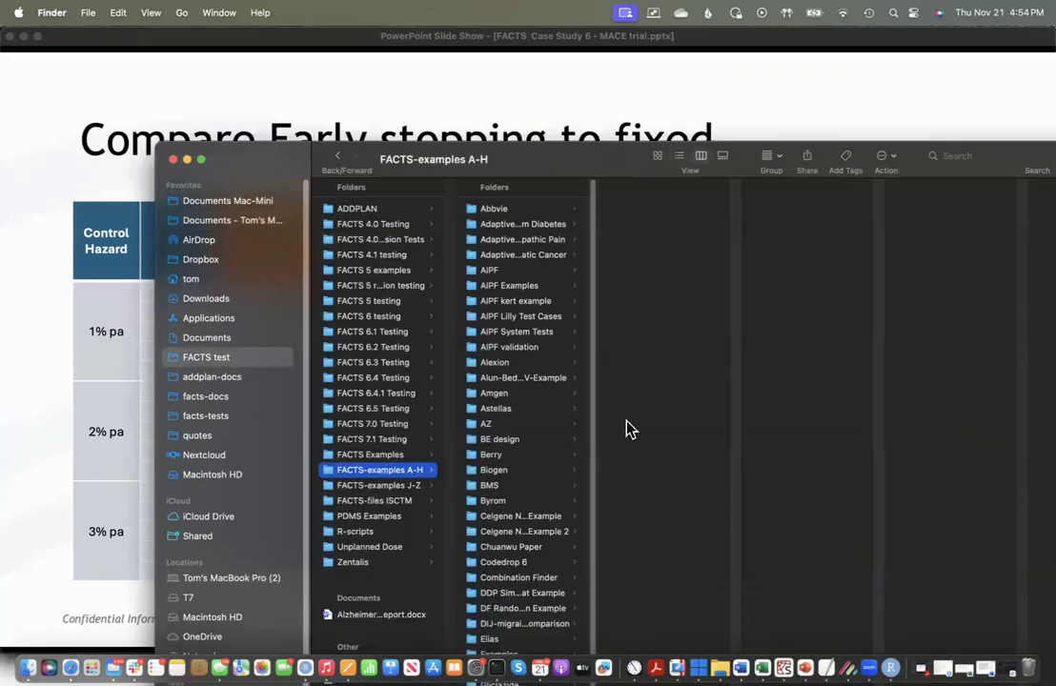
drag(592, 467, 589, 633)
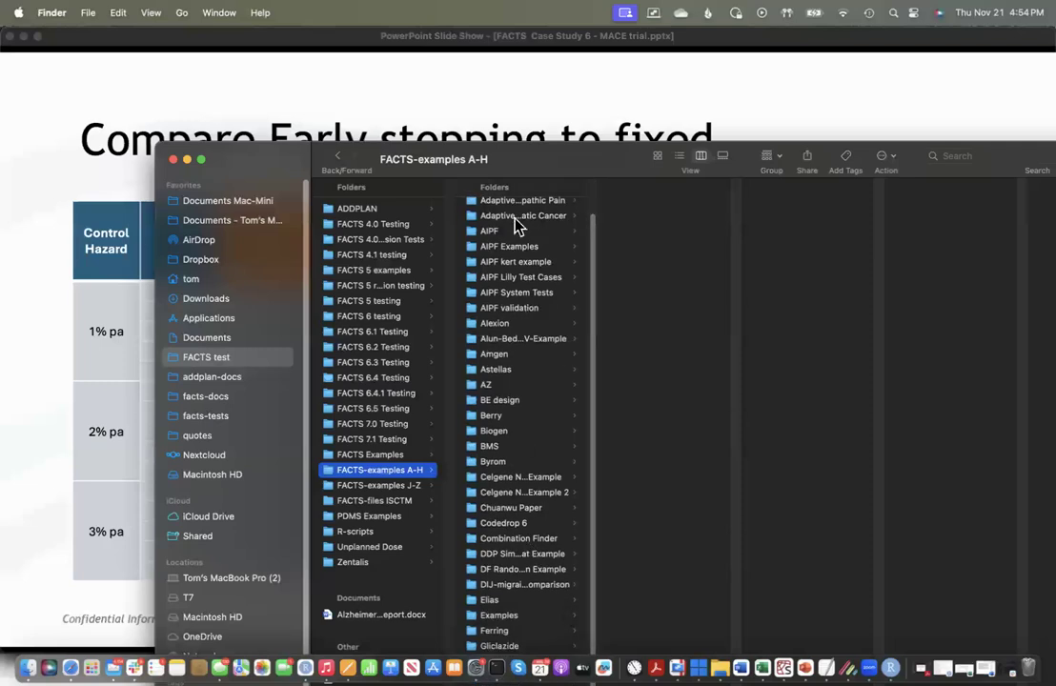
drag(548, 165, 435, 34)
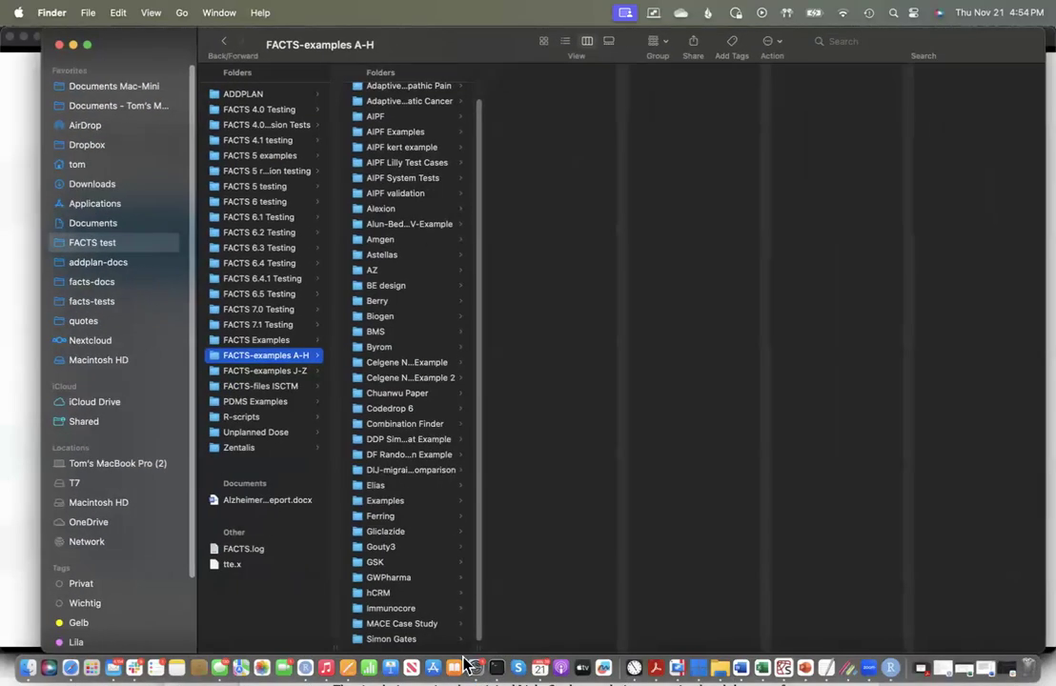
click(427, 627)
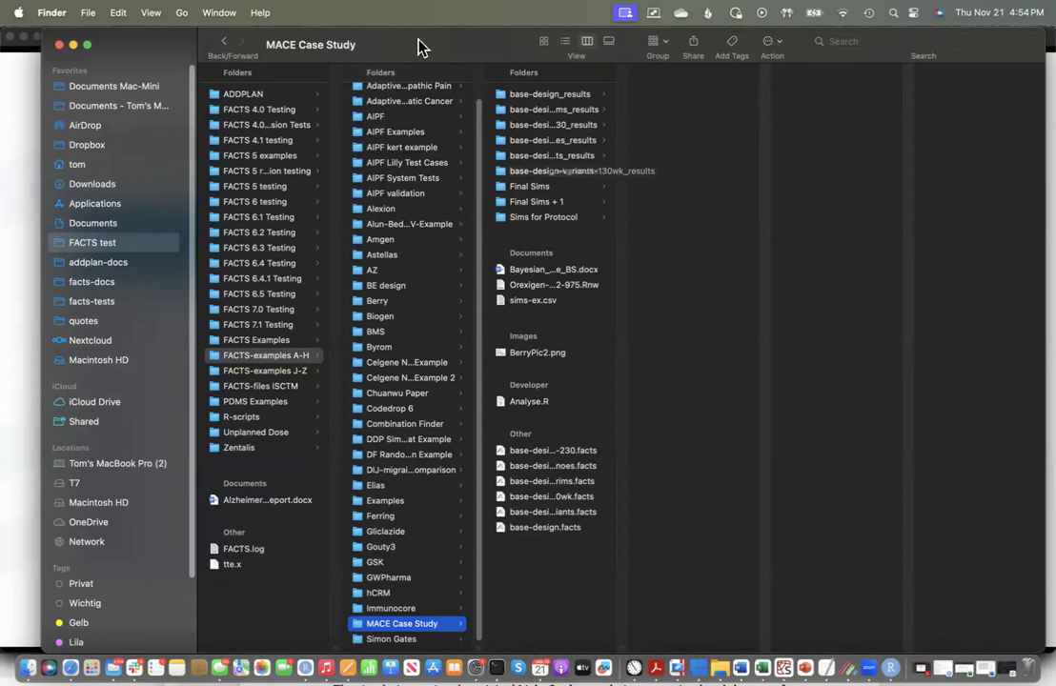
Step: Widen the MACE Case Study column to show full names and list the contents of base-design-interims-230_results
drag(408, 64, 362, 148)
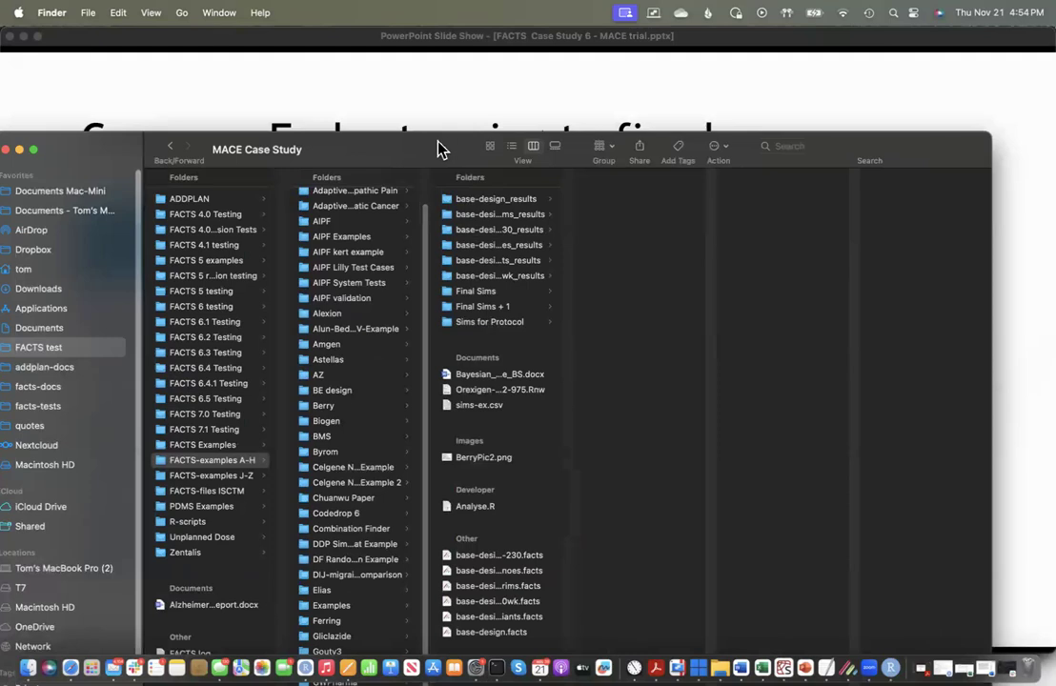
drag(438, 149, 323, 15)
drag(443, 647, 555, 643)
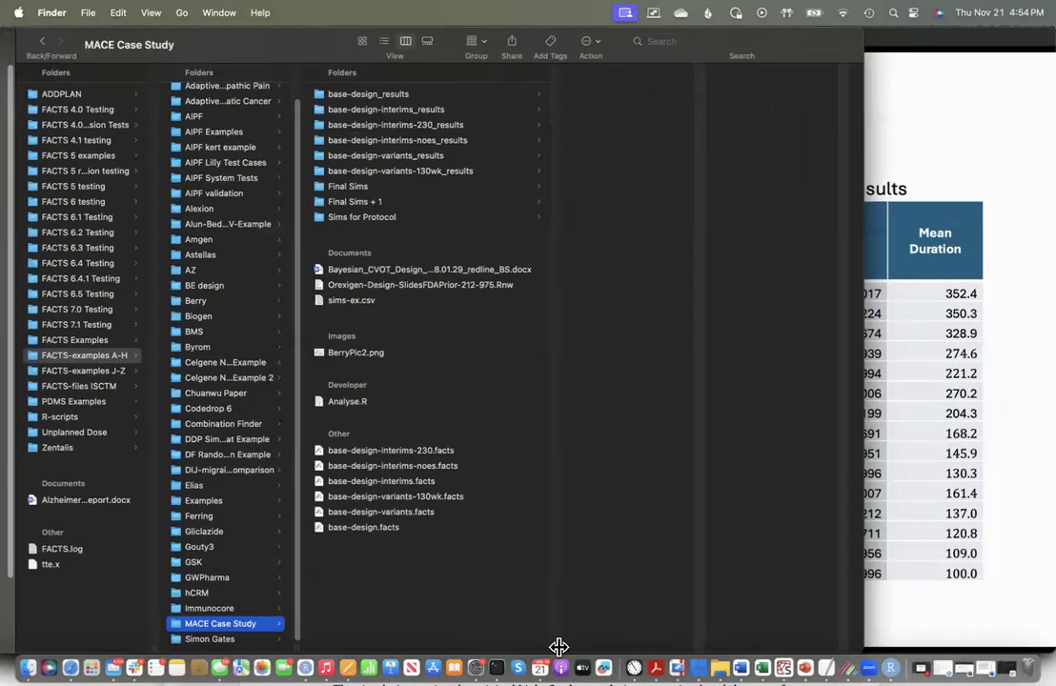
click(455, 128)
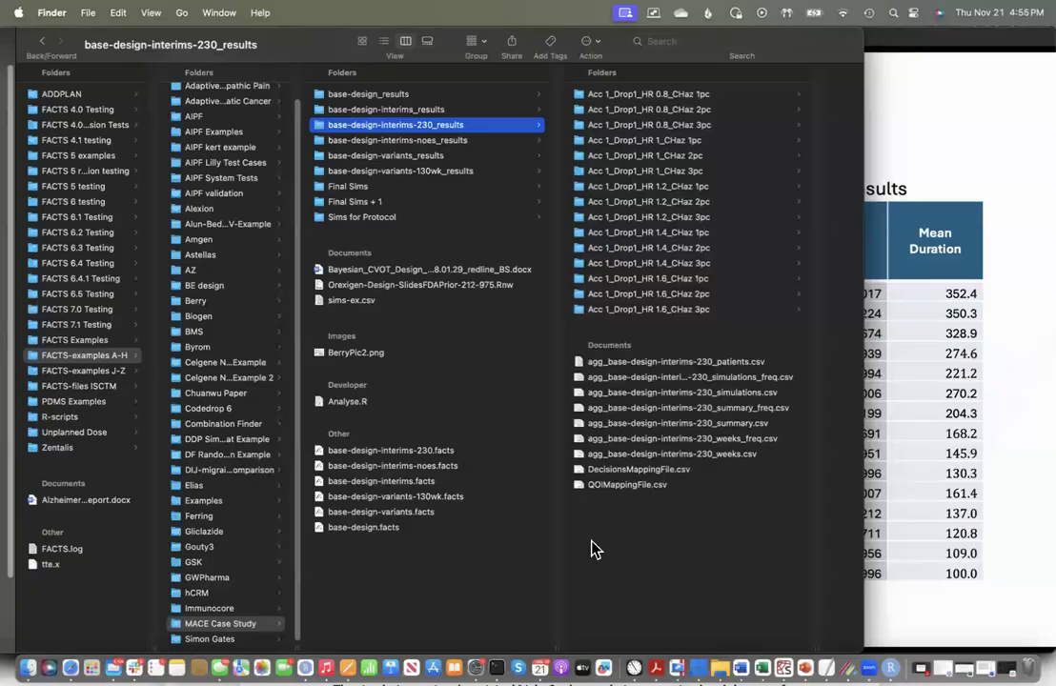
Step: Return to the base-design-interims-230 project in FACTS and open the results folder of scenario HR 0.8, CHaz 3pc
key(ctrl+Right)
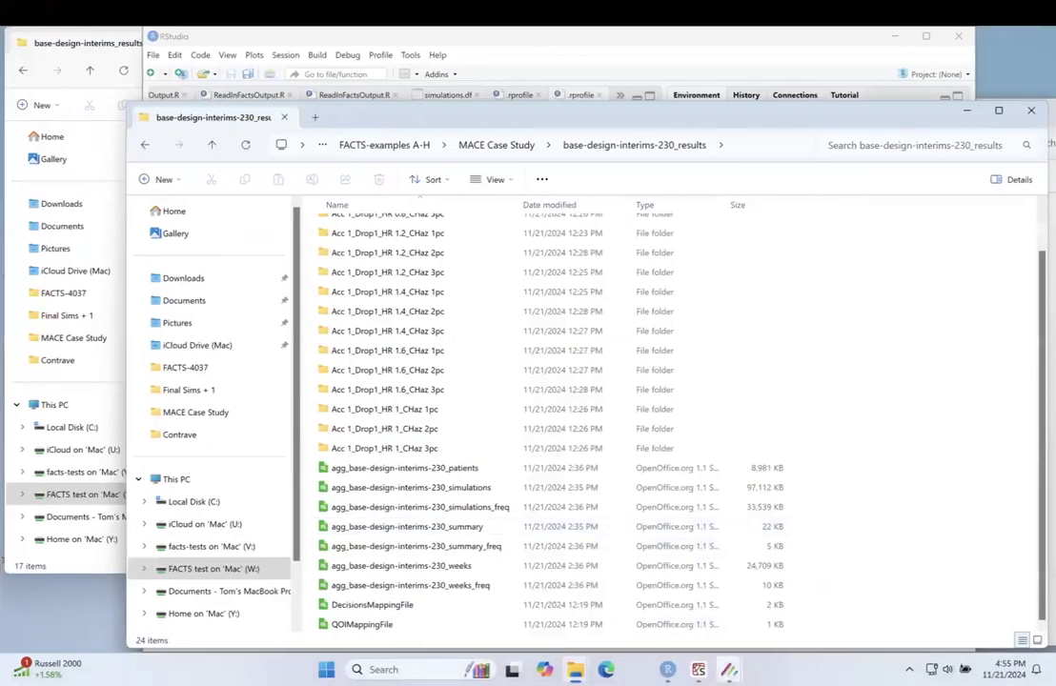
mouse_move(729, 670)
mouse_move(768, 585)
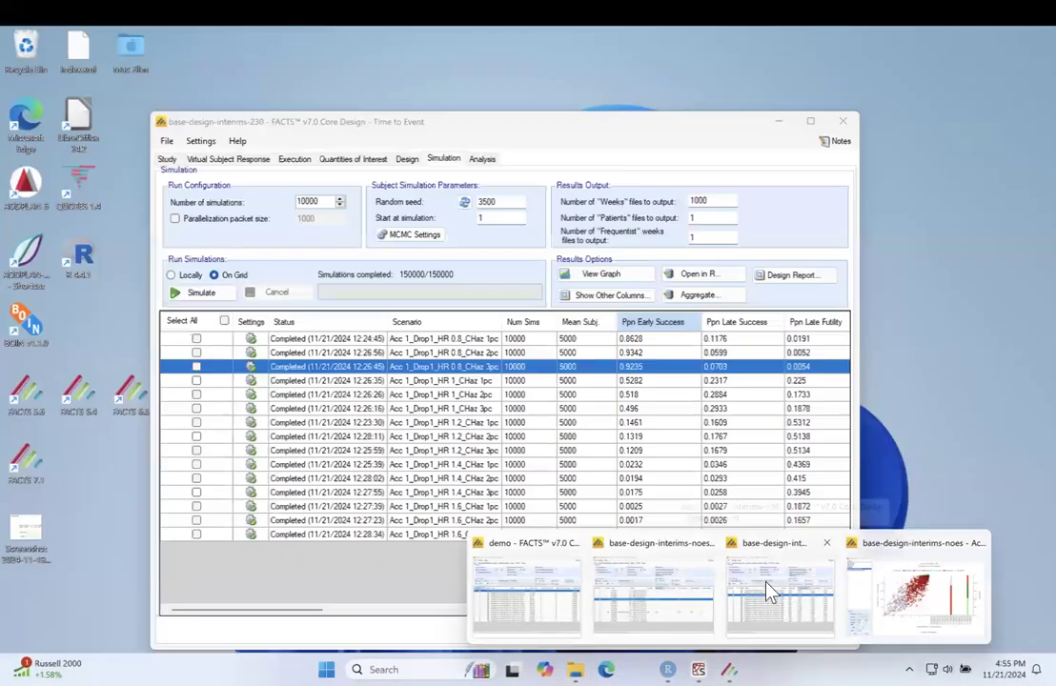
click(738, 572)
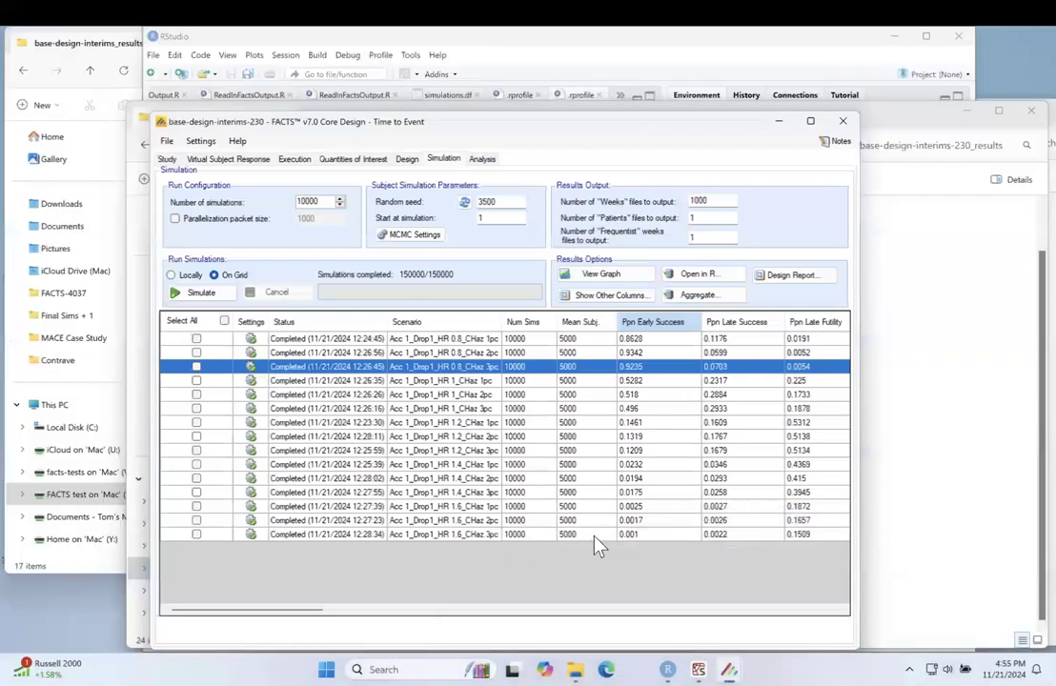
click(468, 371)
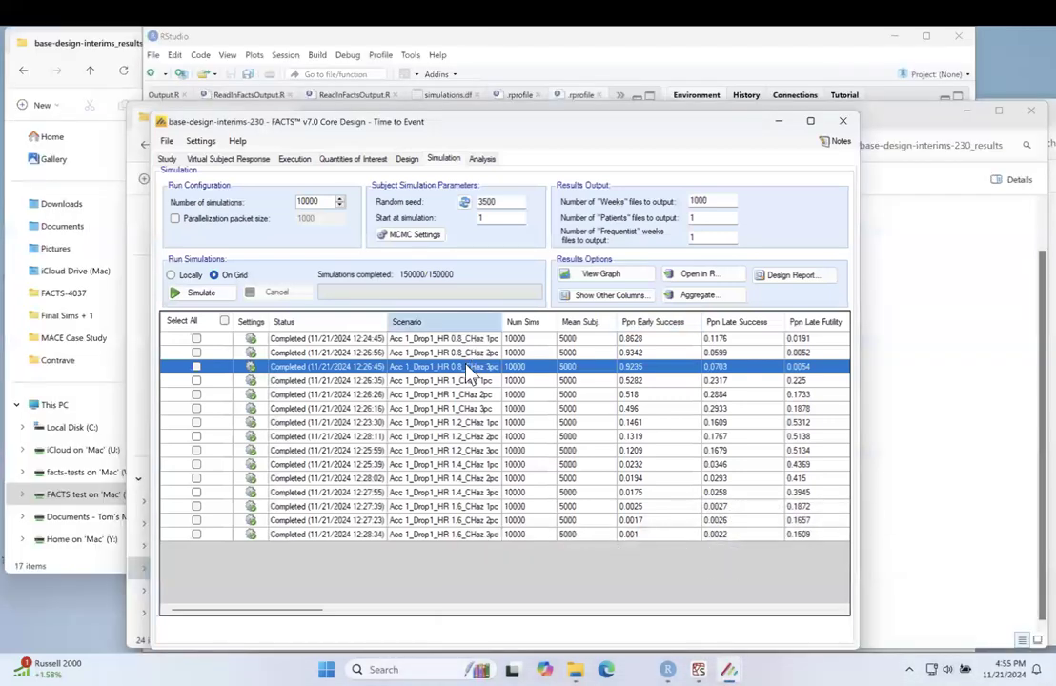
right_click(467, 365)
click(494, 370)
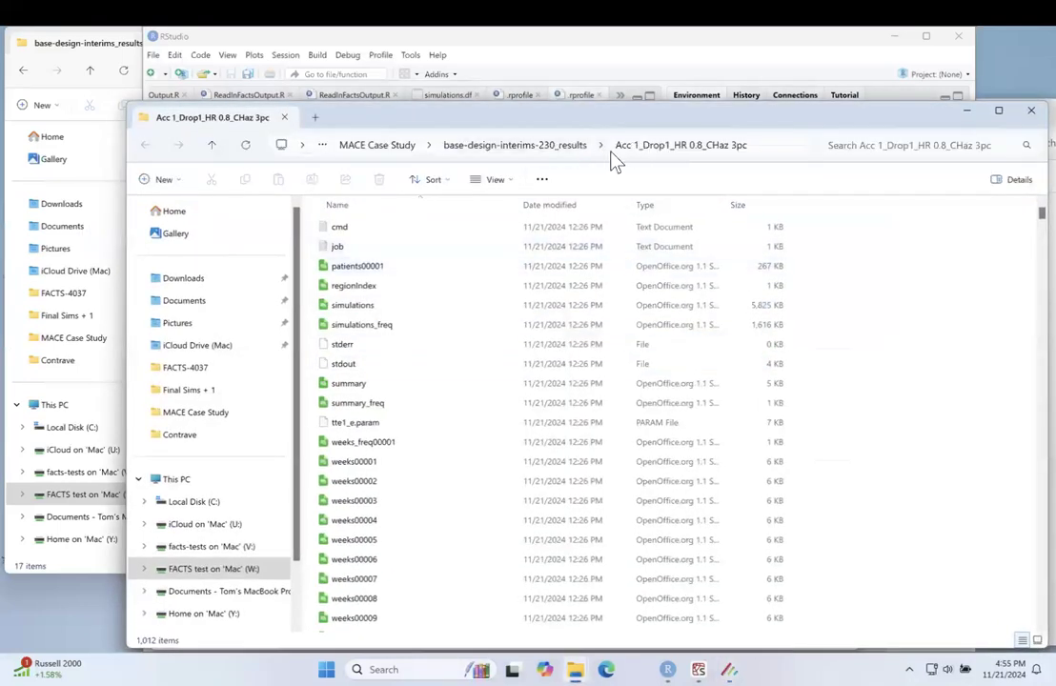
Step: Examine the parent base-design-interims-230_results folder for the report file and return to RStudio
click(548, 147)
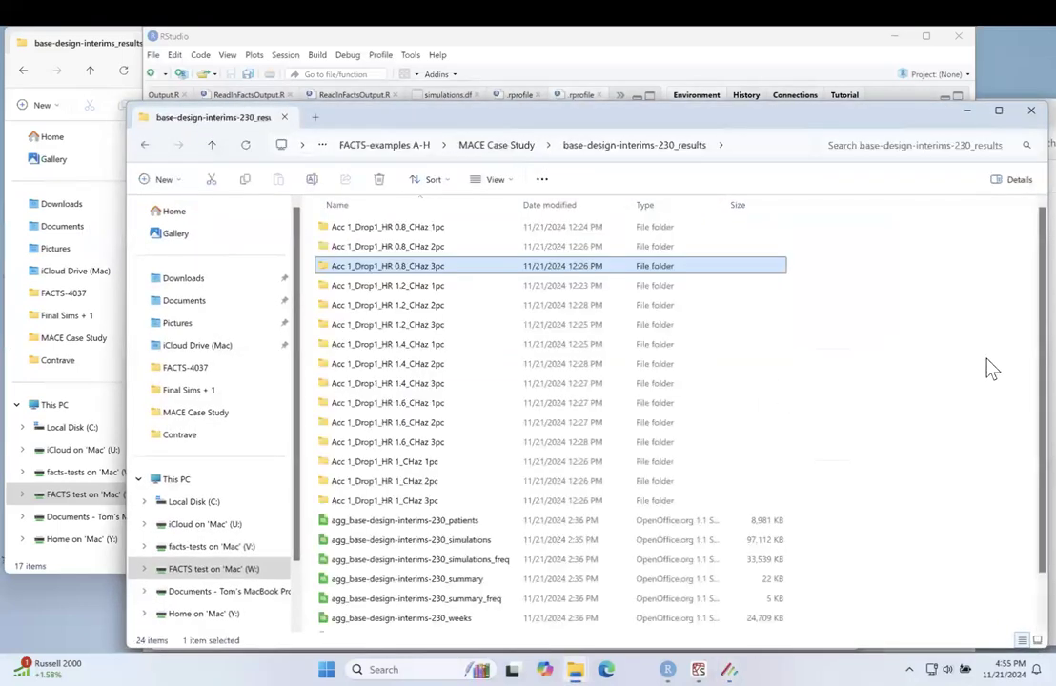
scroll(552, 419, down, 1)
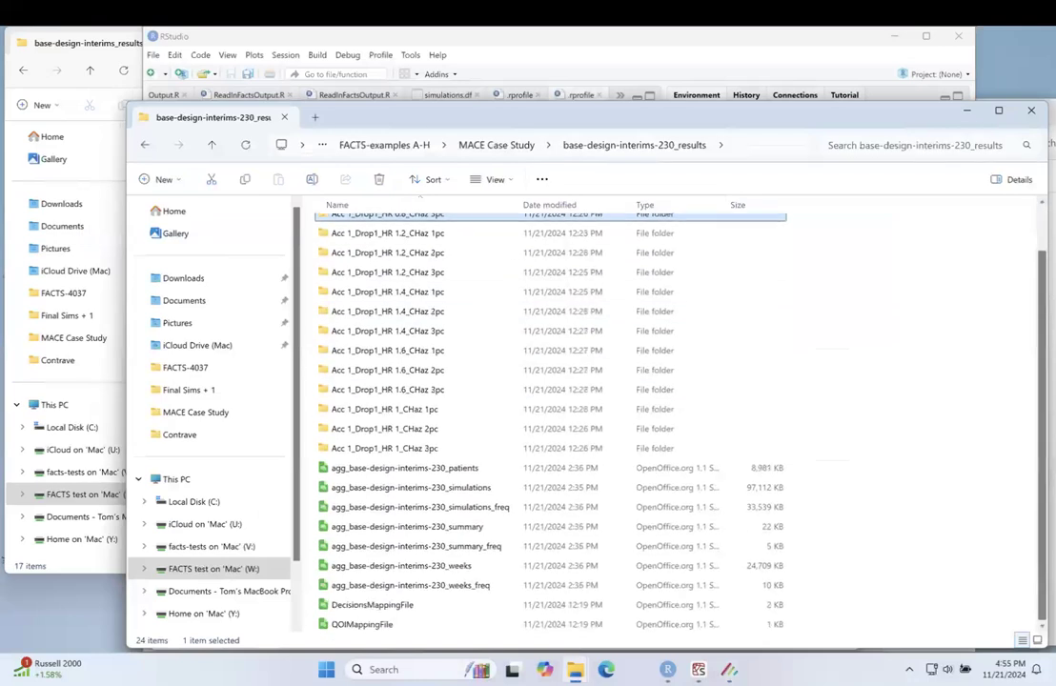
scroll(553, 419, up, 1)
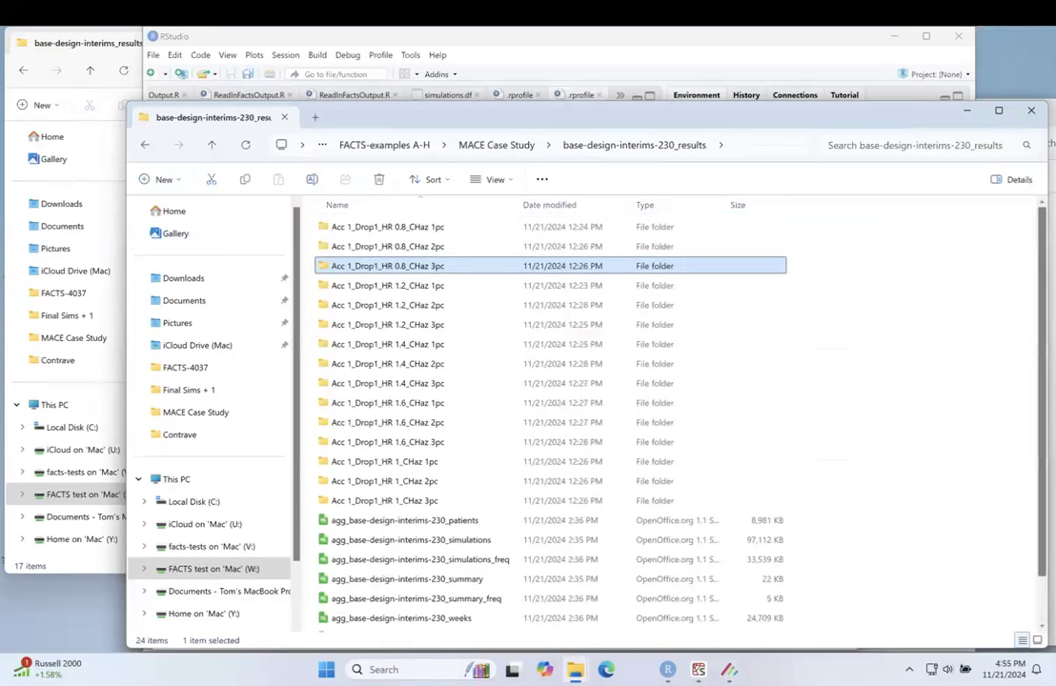
click(667, 668)
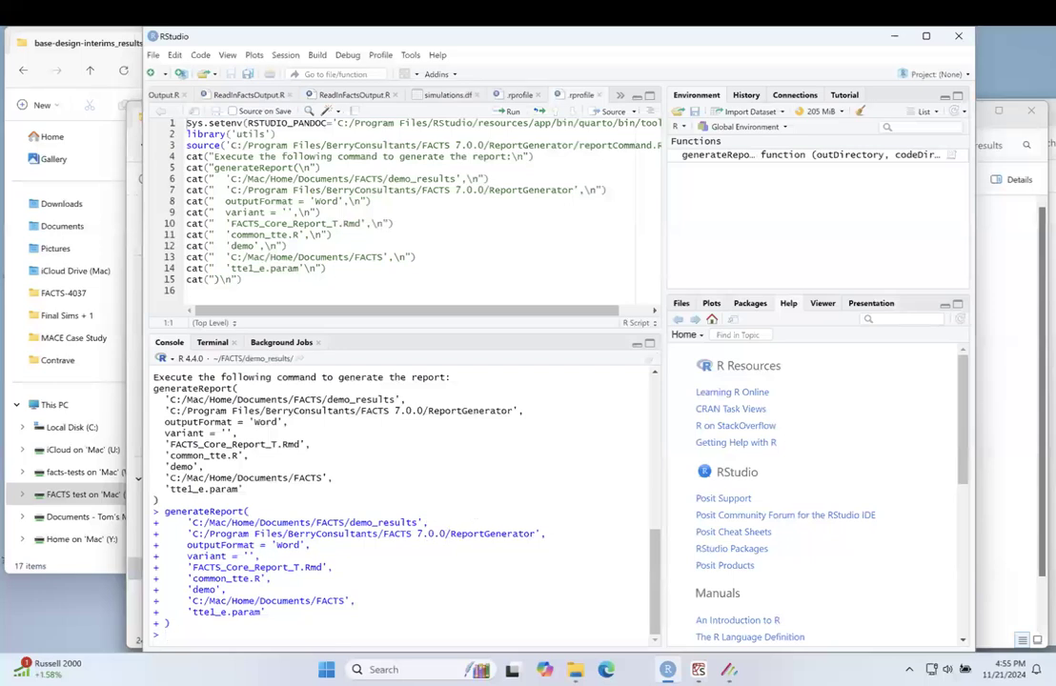
Step: Switch to the demo project in FACTS and open the results folder of scenario HR 0.8, CHaz 3
mouse_move(729, 669)
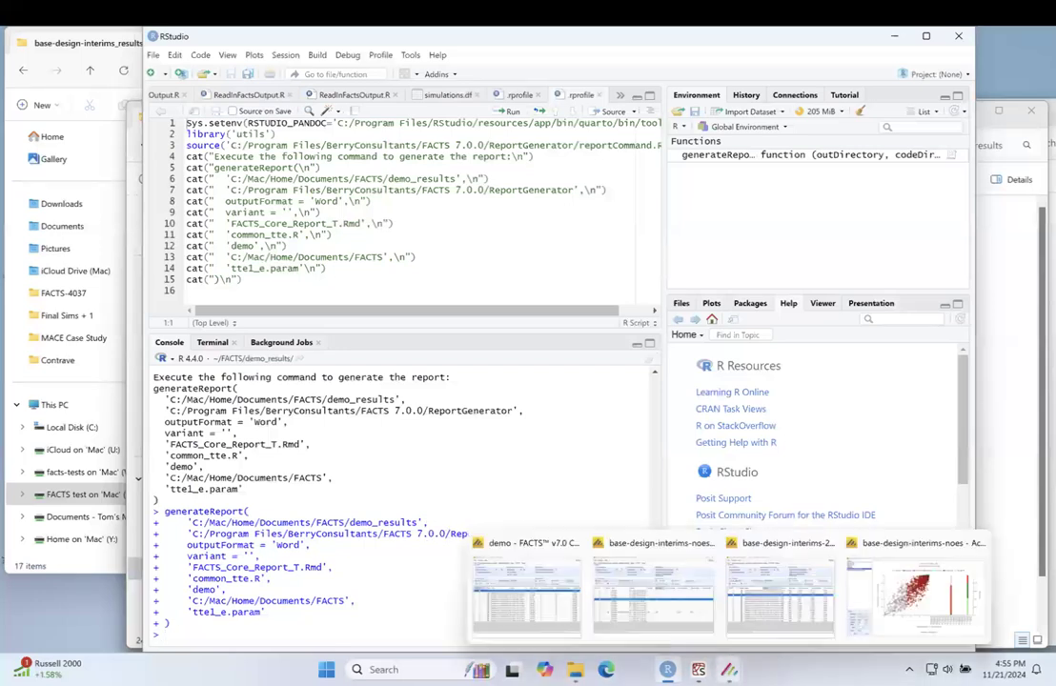
mouse_move(791, 606)
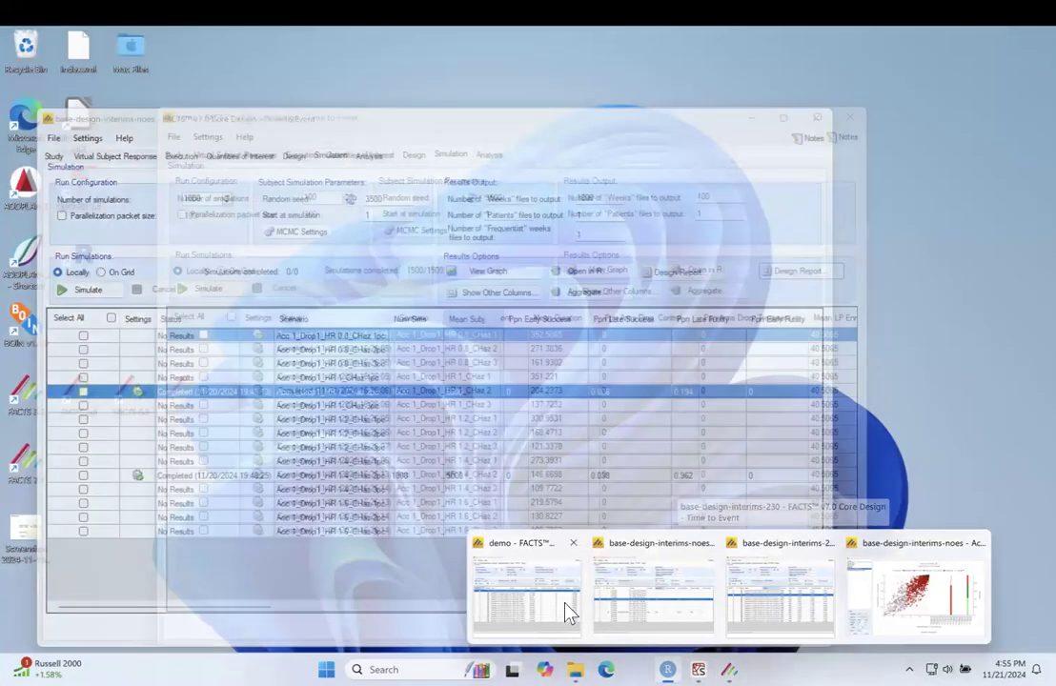
click(566, 609)
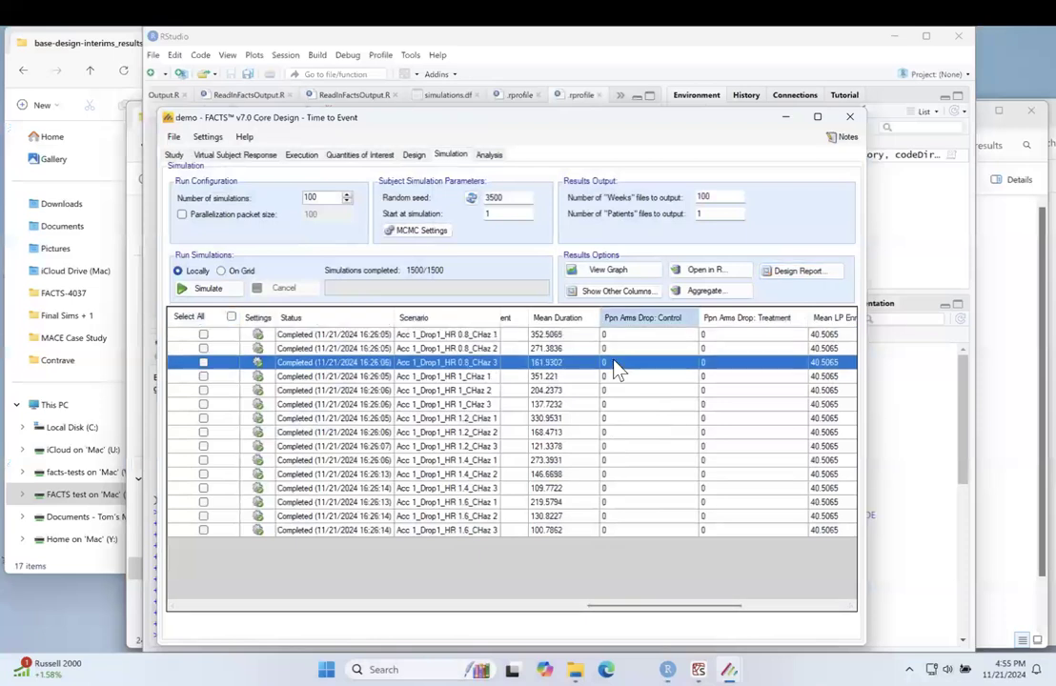
right_click(615, 370)
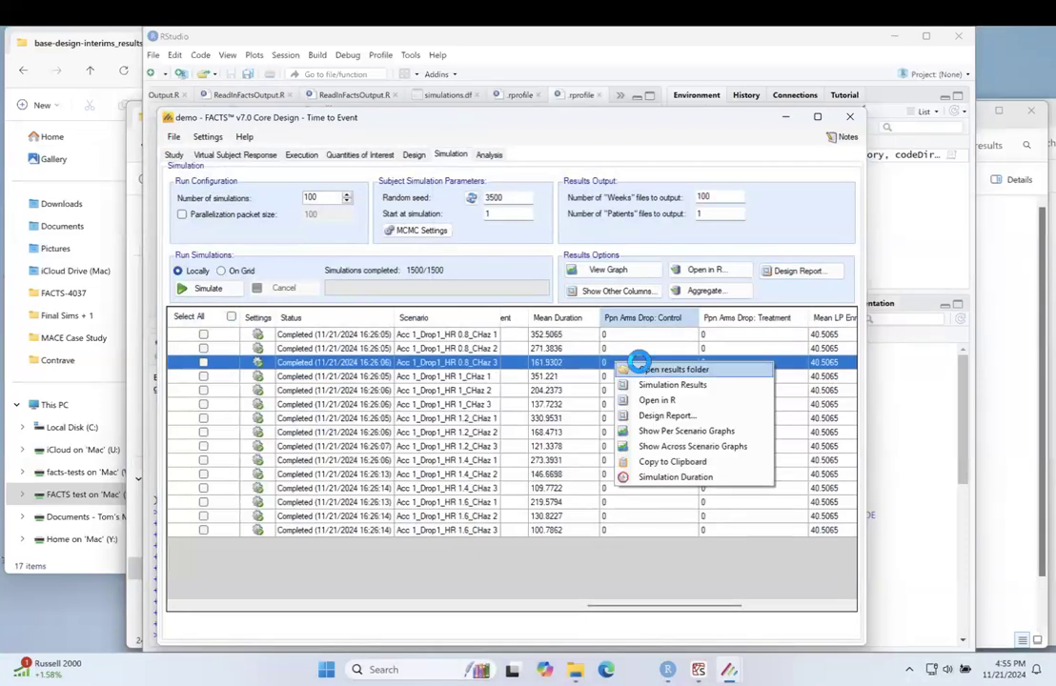
click(614, 370)
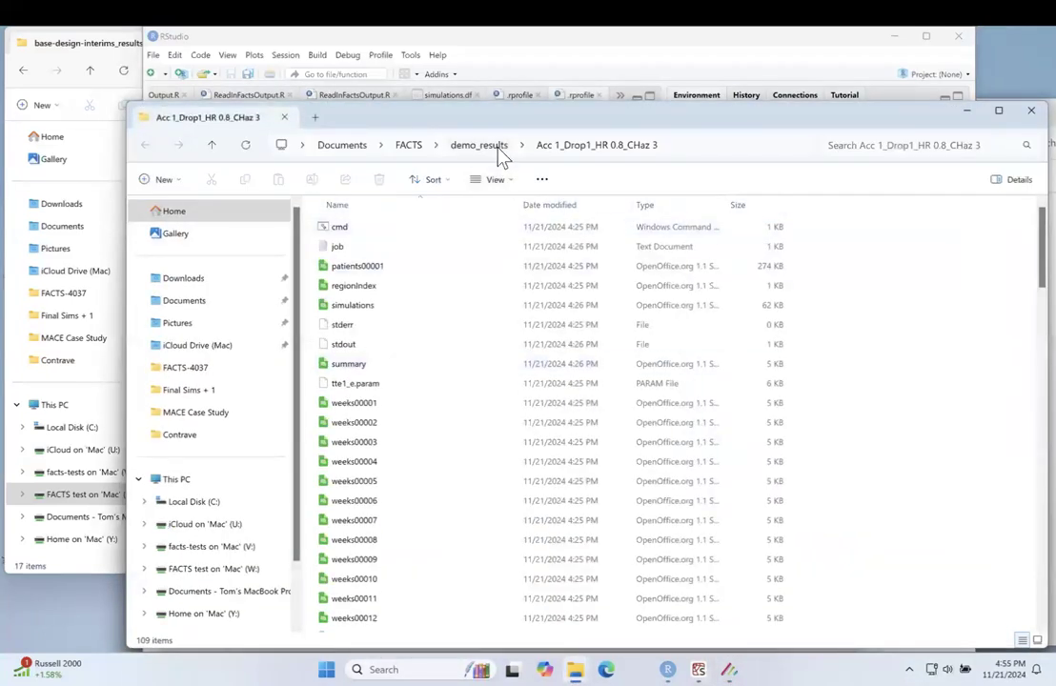
Step: Copy the demo-report Word document from the parent demo_results folder to the MacBook Pro's Documents folder
click(498, 150)
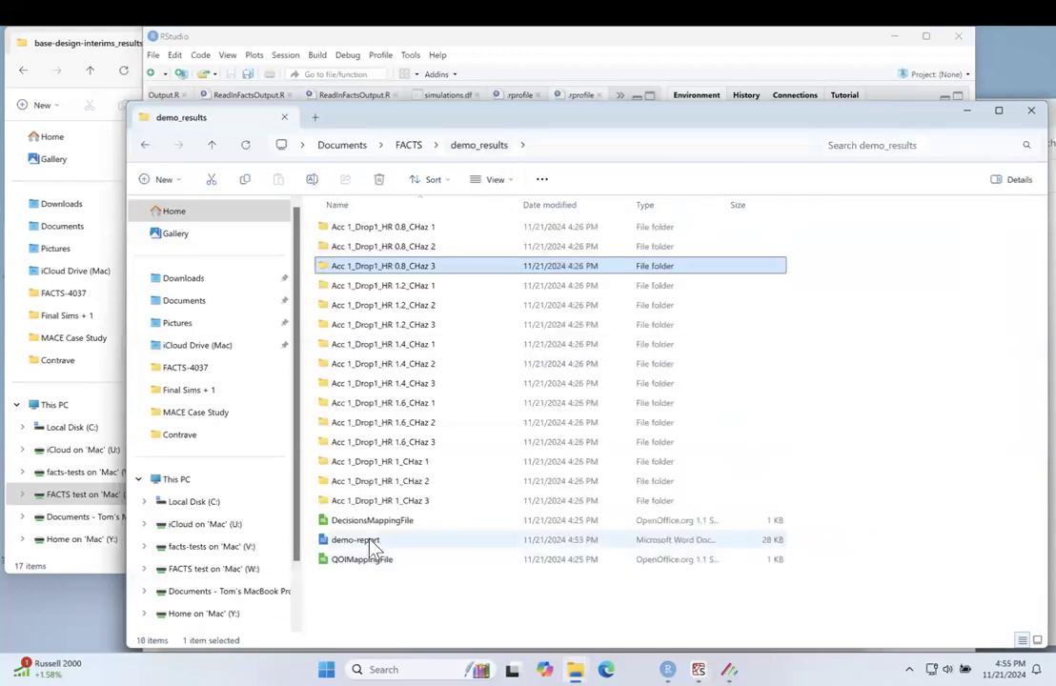
click(322, 541)
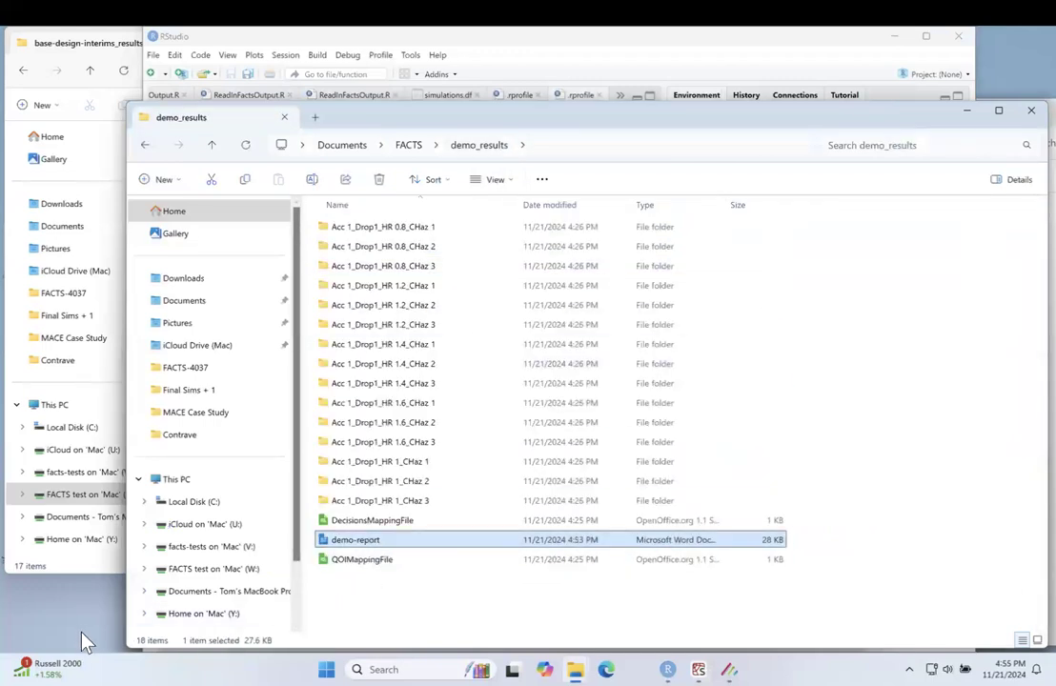
key(ctrl+Left)
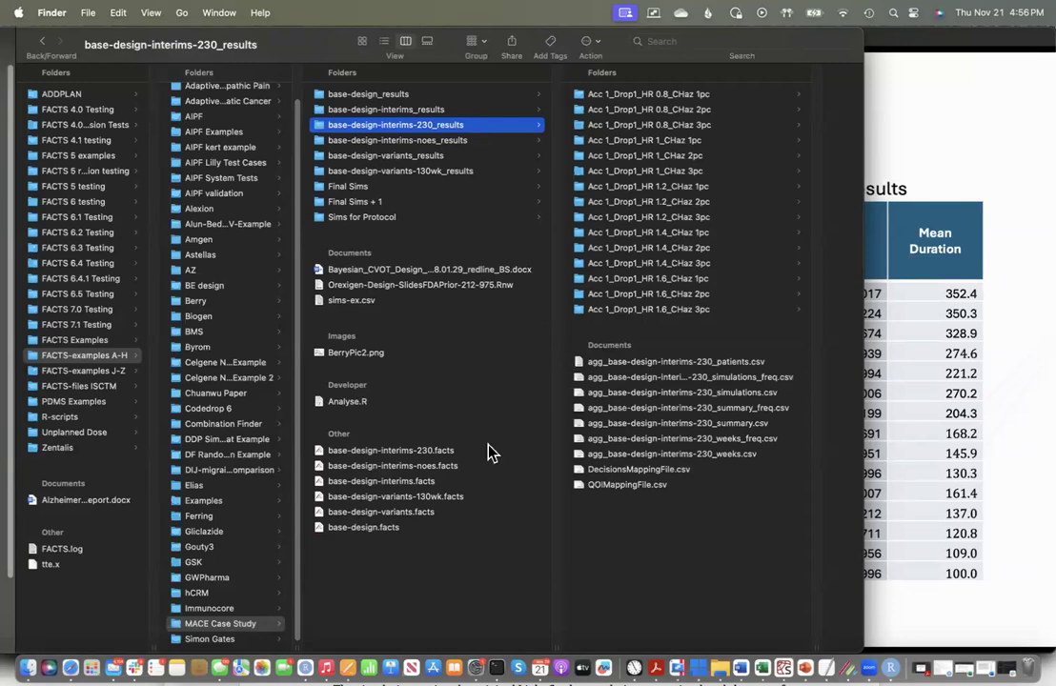
key(ctrl+Right)
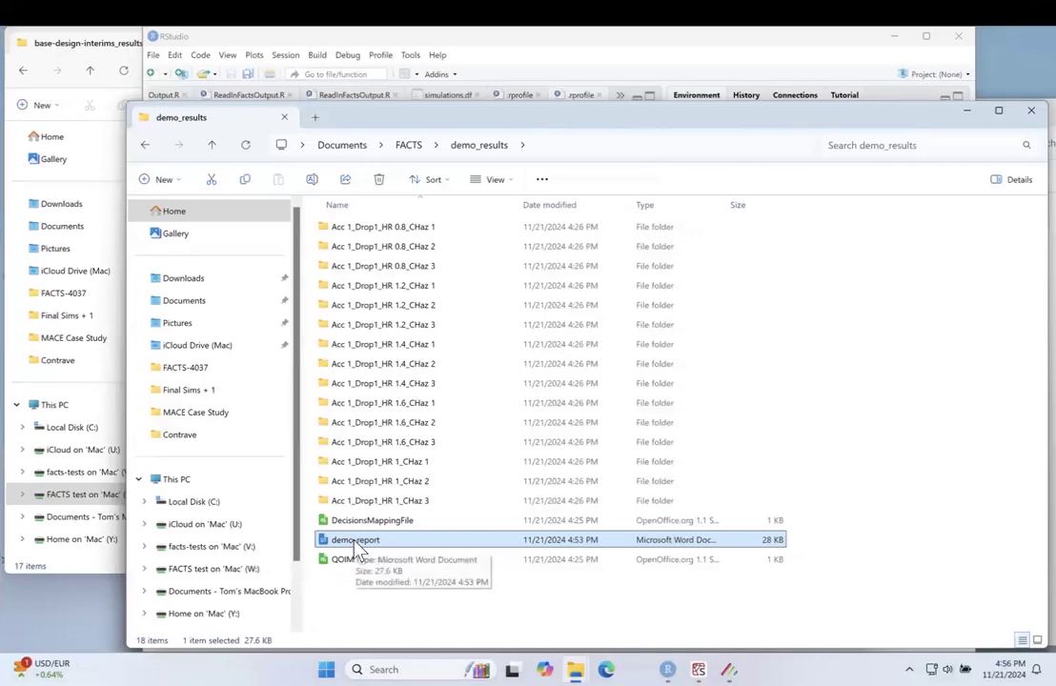
drag(355, 546, 266, 573)
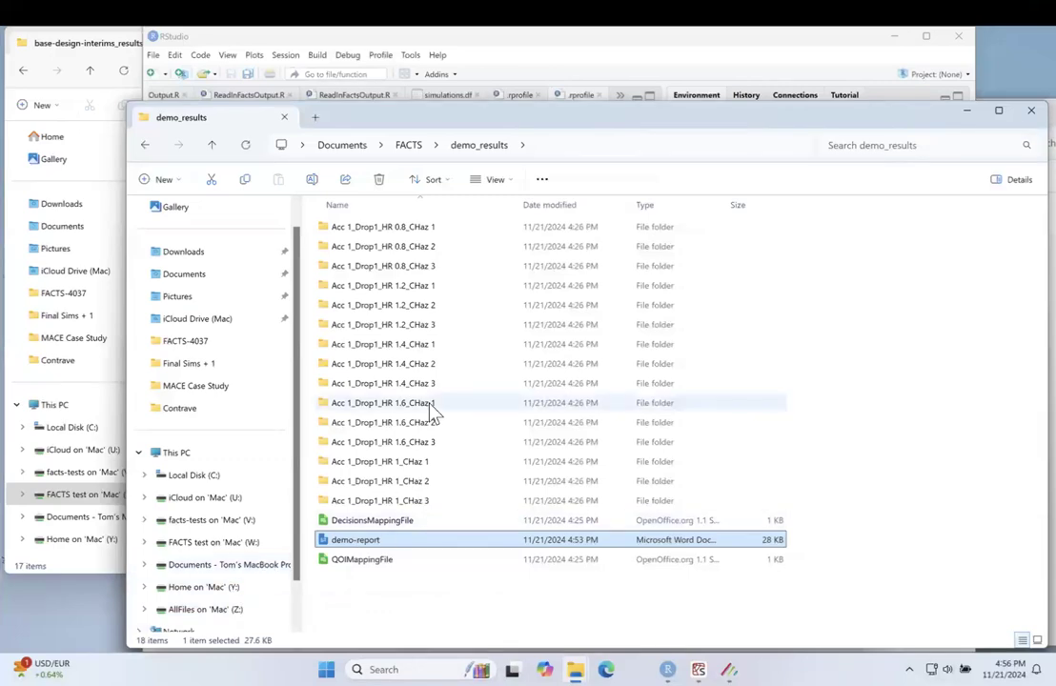
Step: Switch to Finder on the Mac, move its window aside and show the MacBook Pro's Documents folder
key(ctrl+Left)
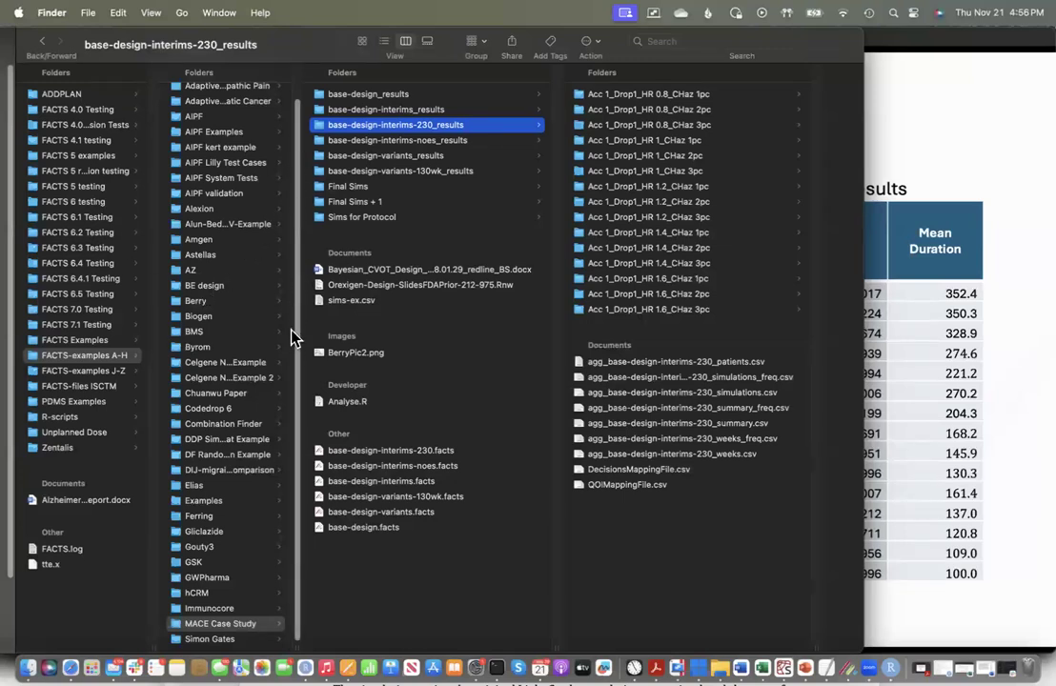
scroll(89, 233, up, 1)
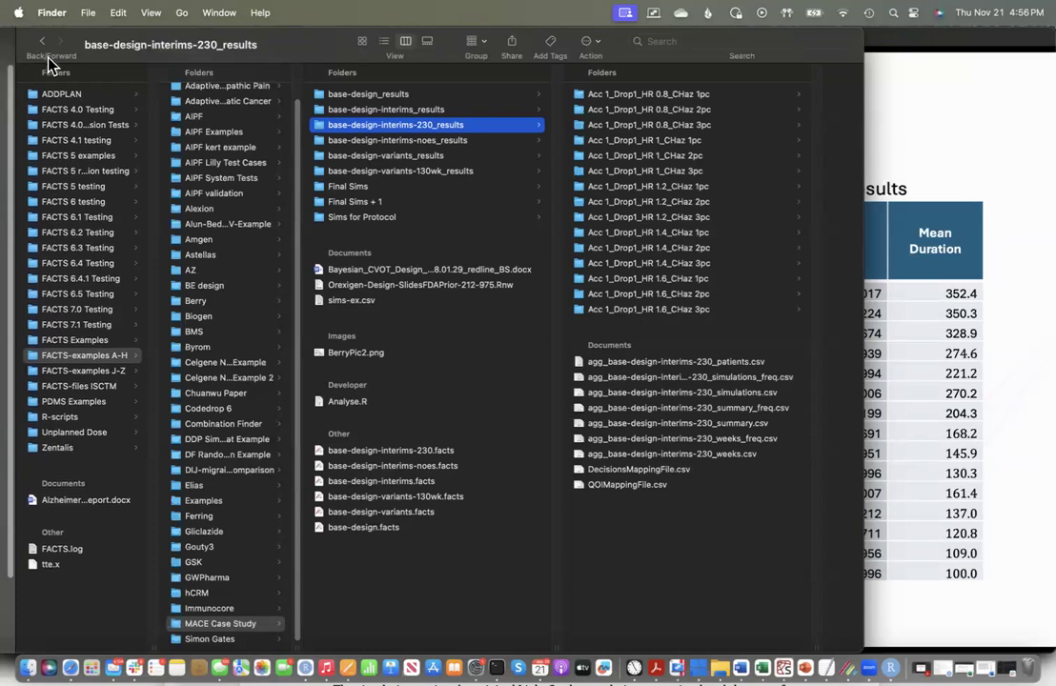
drag(31, 43, 402, 189)
click(400, 204)
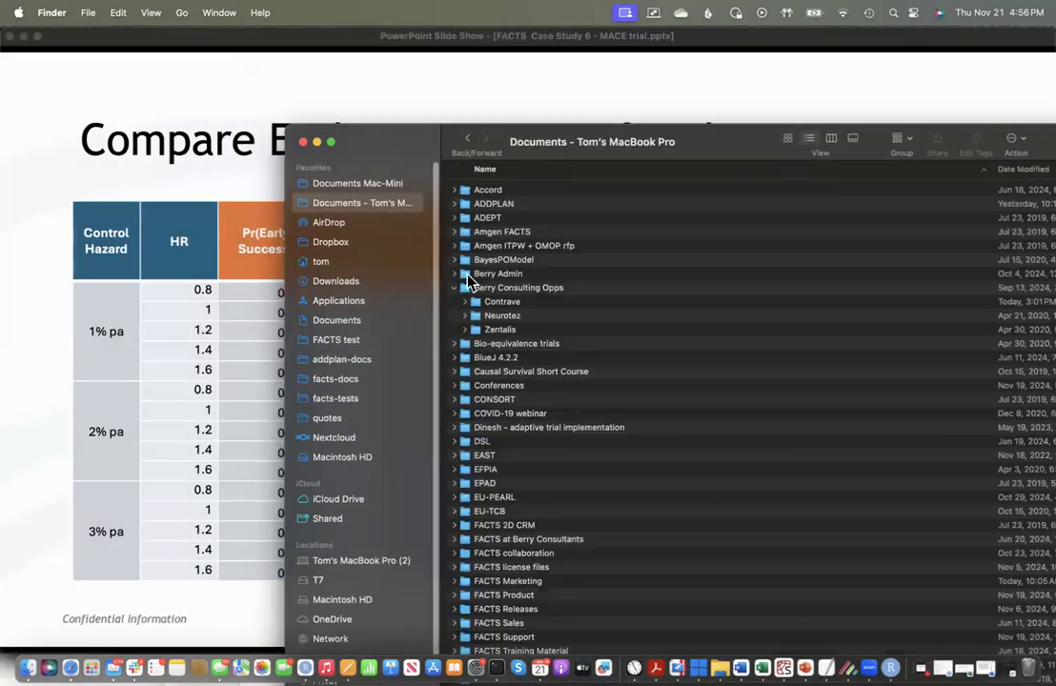
Step: Open demo-report.docx in Word, updating its fields and only the page numbers of the table of contents
click(457, 287)
scroll(467, 295, down, 10)
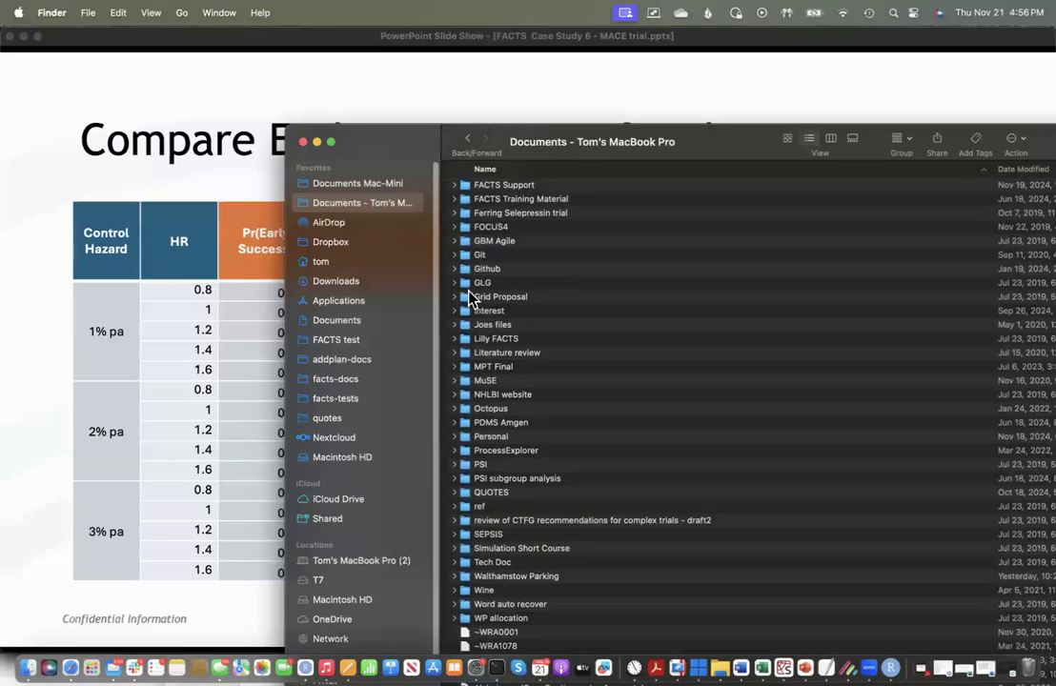
scroll(470, 298, down, 10)
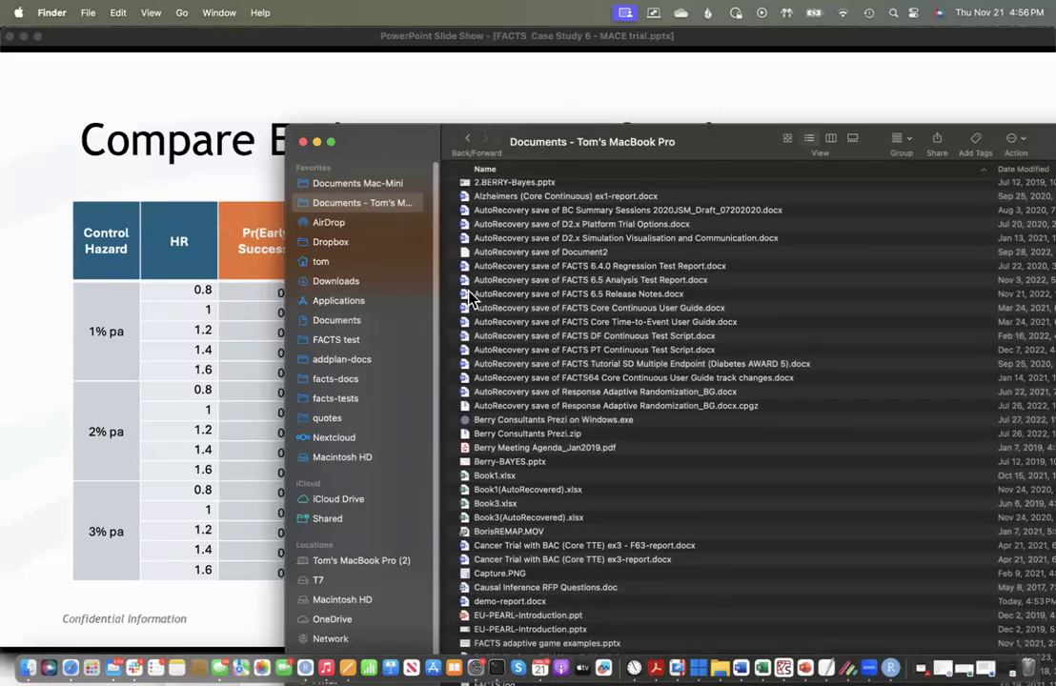
scroll(470, 298, down, 2)
scroll(472, 303, down, 3)
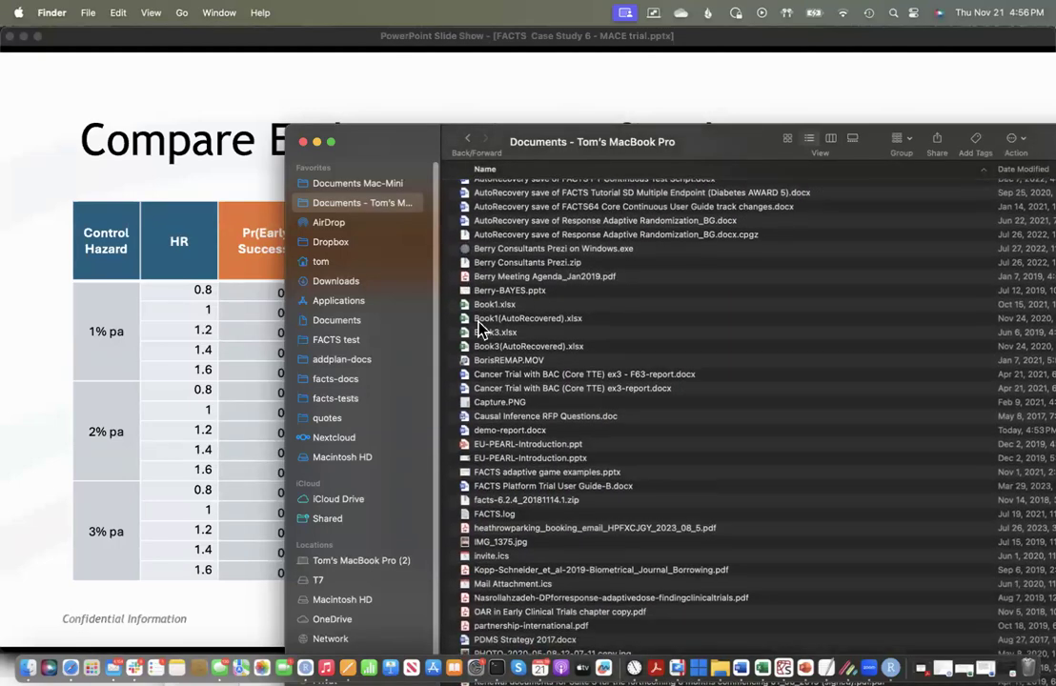
double_click(509, 429)
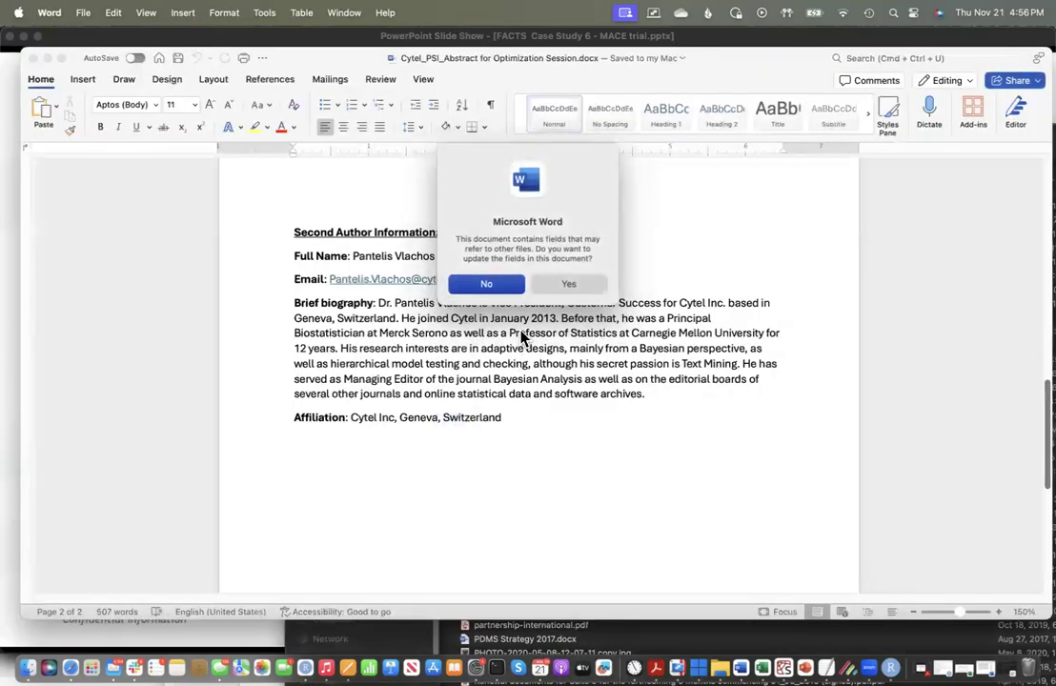
click(564, 284)
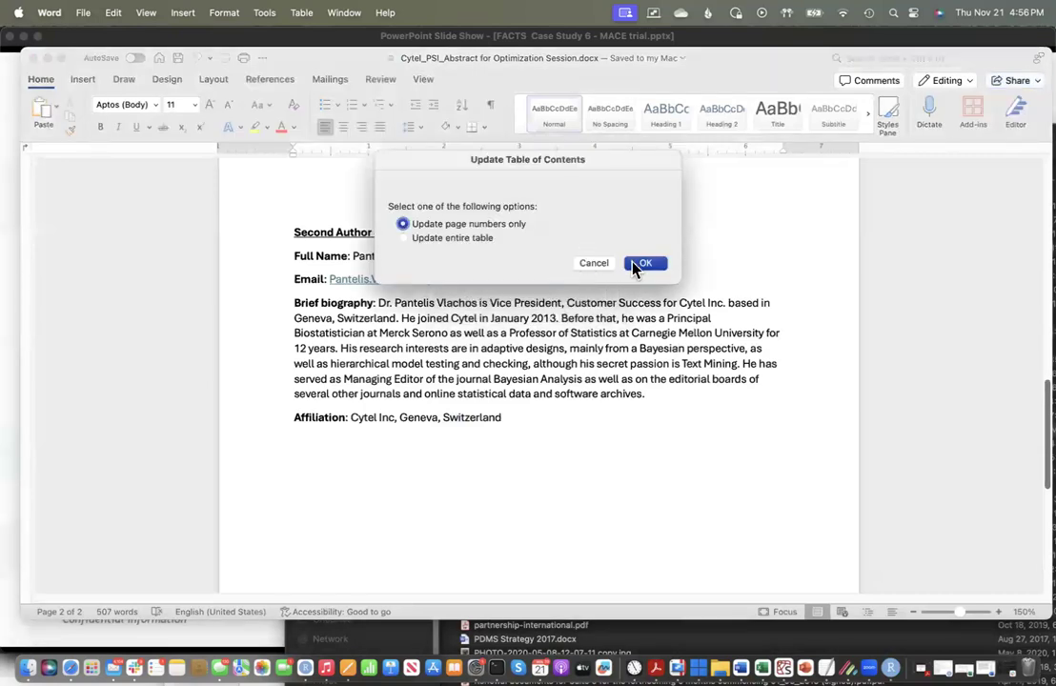
click(645, 264)
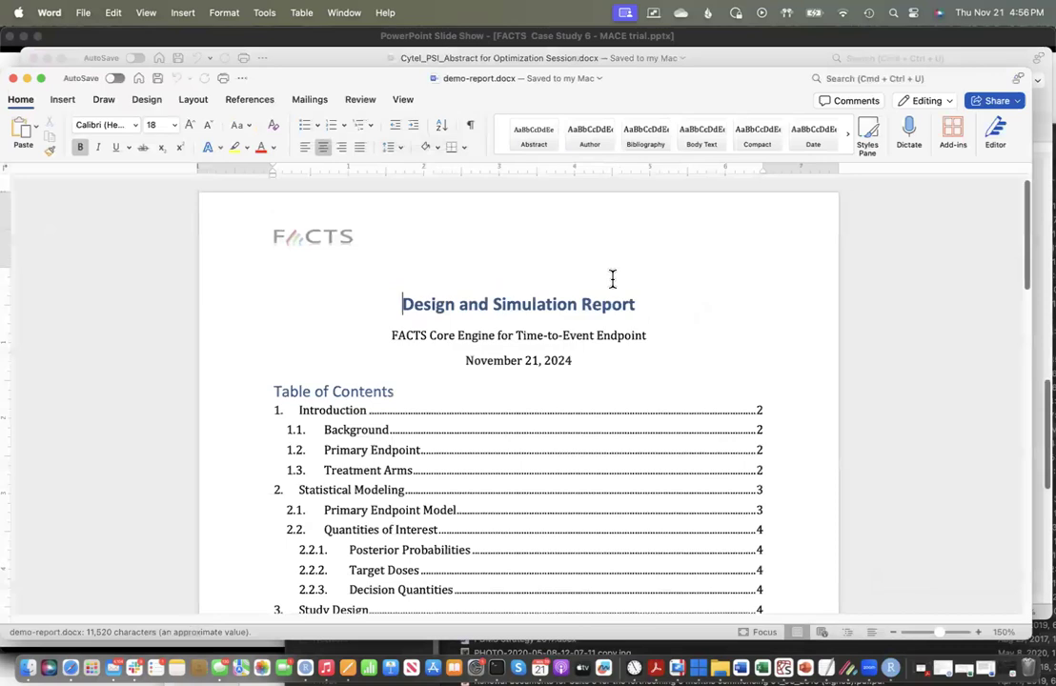
Step: Examine the report's study design, final evaluation criteria and the introduction to the simulation scenarios
scroll(613, 278, down, 15)
scroll(612, 278, down, 15)
scroll(612, 278, down, 15)
scroll(613, 278, down, 10)
scroll(613, 278, down, 15)
scroll(612, 278, down, 4)
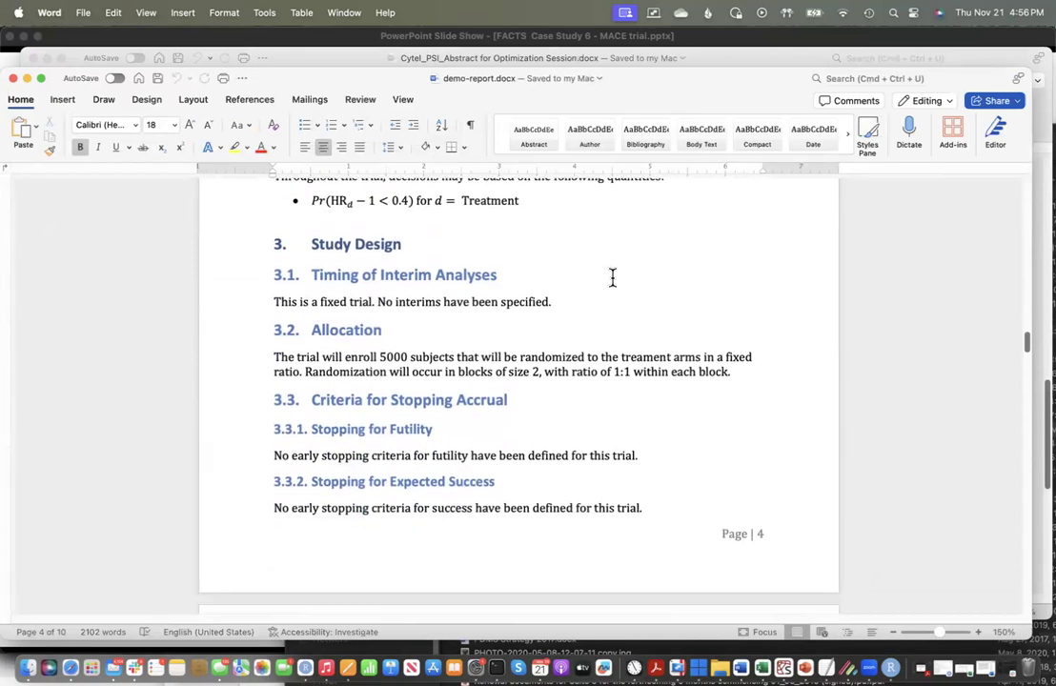
scroll(613, 278, down, 20)
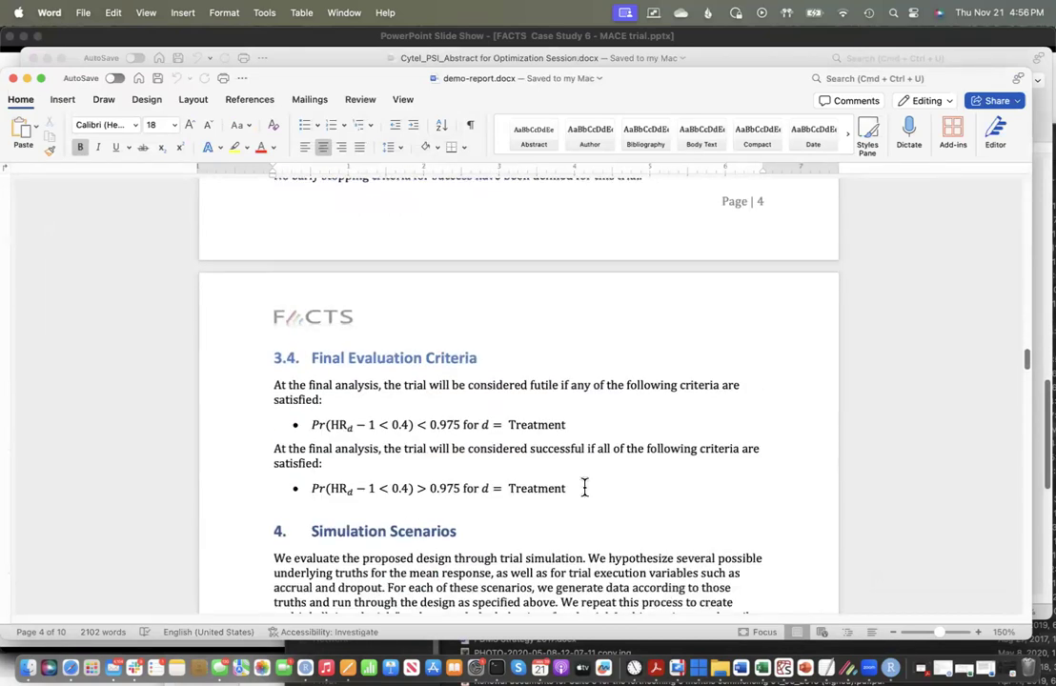
scroll(587, 493, down, 12)
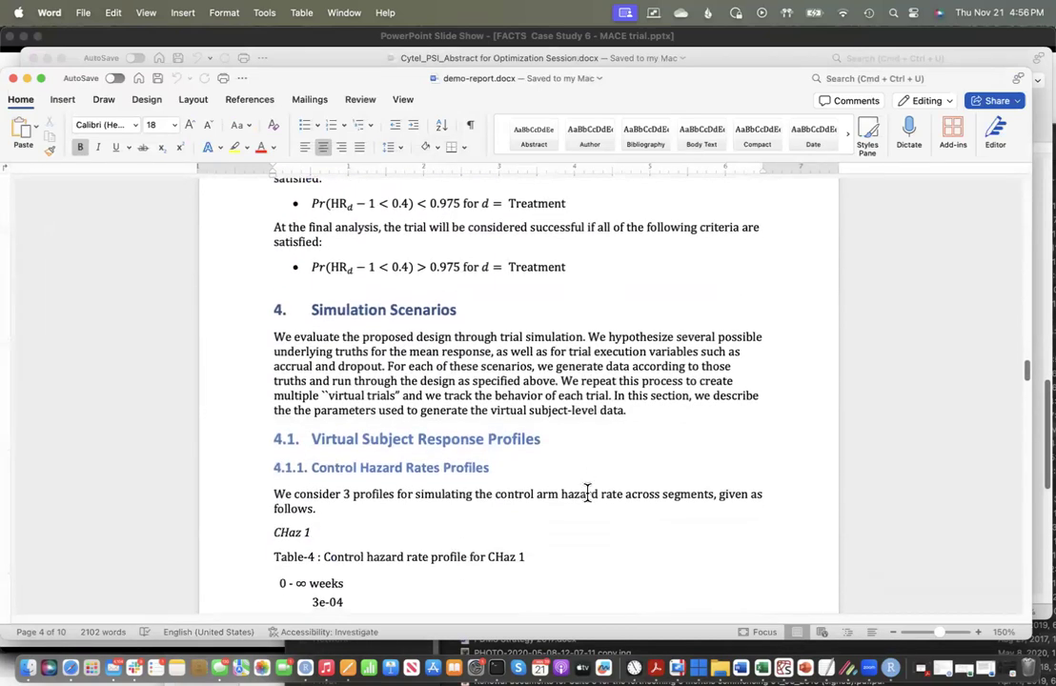
scroll(585, 492, down, 15)
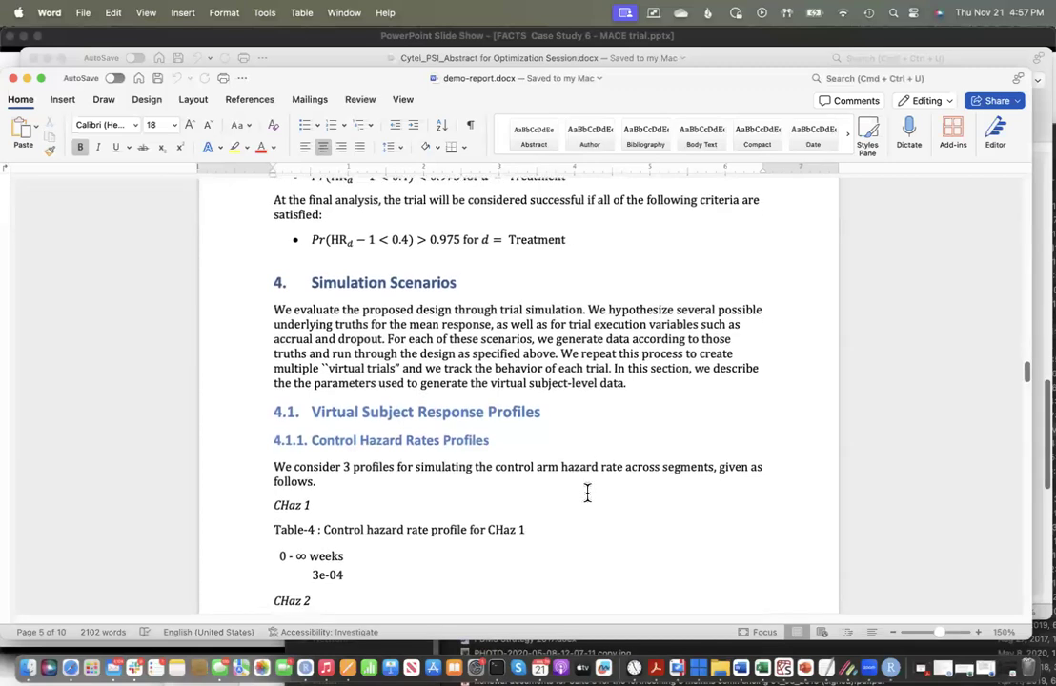
Step: Examine the report's control hazard rate, hazard ratio, accrual and dropout profiles, highlighting both arms' dropout rates for 0 - 52 weeks
scroll(586, 492, down, 6)
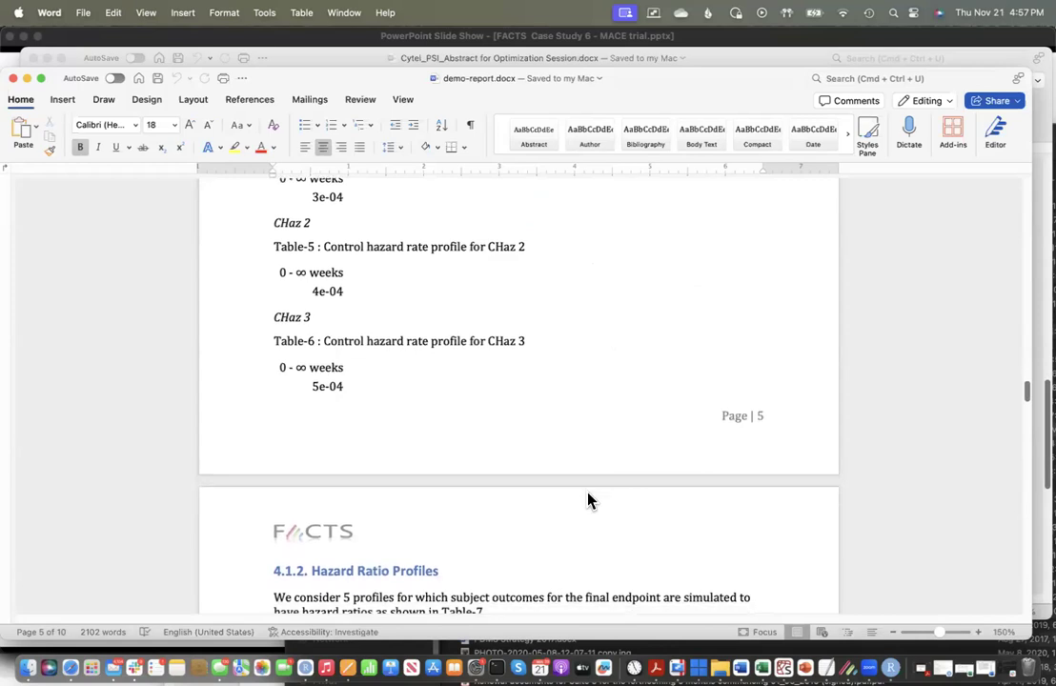
scroll(562, 397, up, 4)
scroll(562, 398, up, 1)
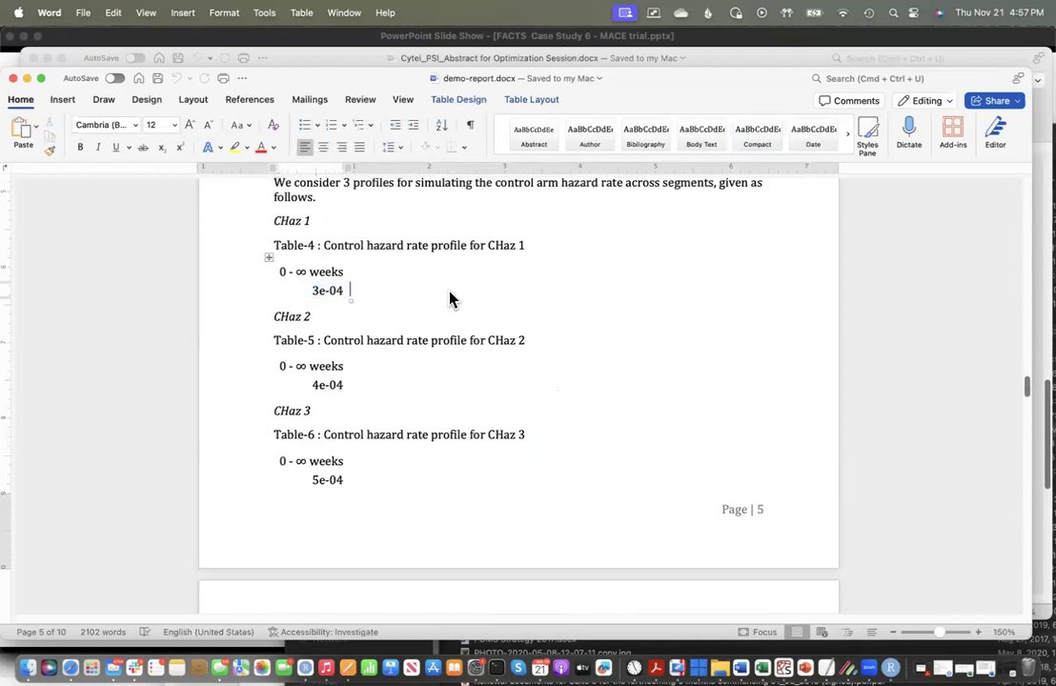
scroll(448, 290, up, 1)
scroll(448, 290, down, 15)
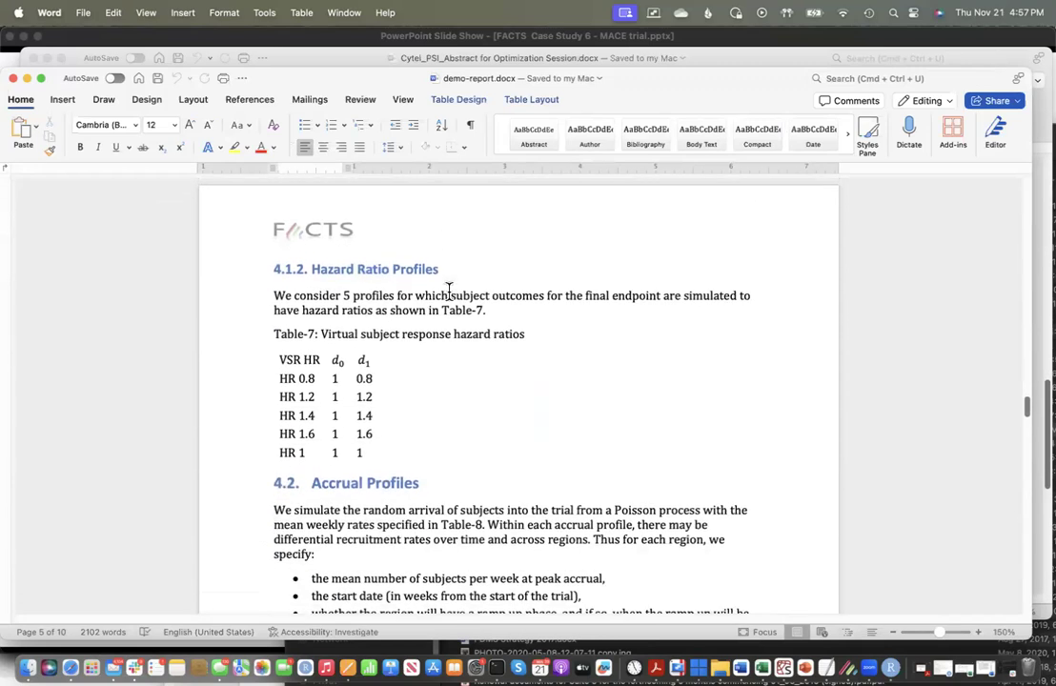
scroll(448, 289, down, 1)
scroll(448, 292, down, 15)
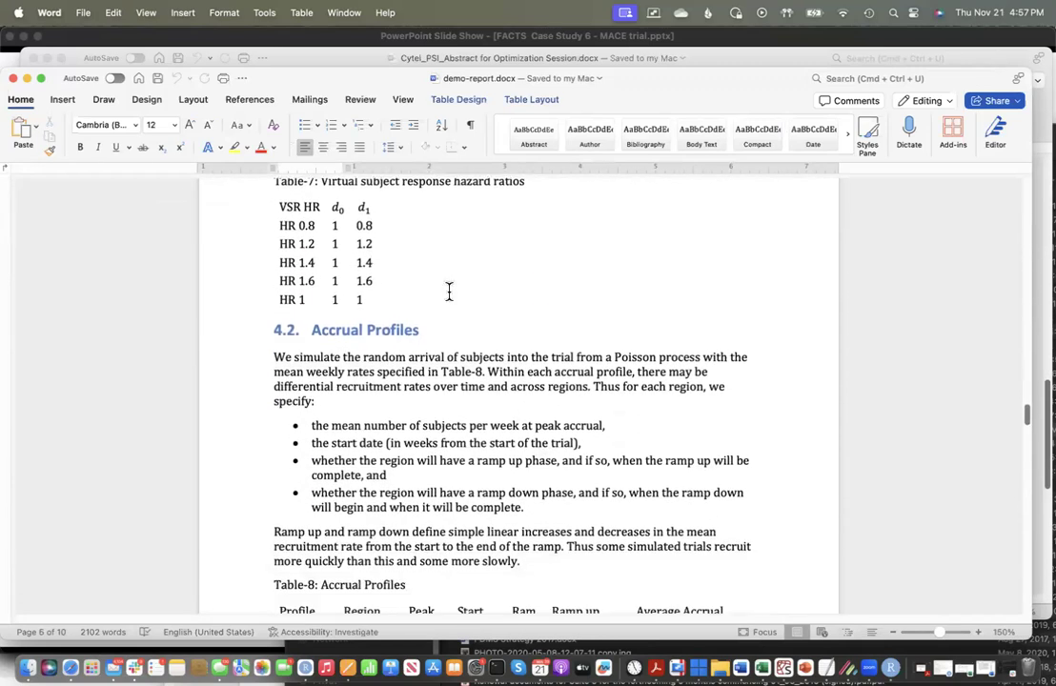
scroll(449, 290, down, 18)
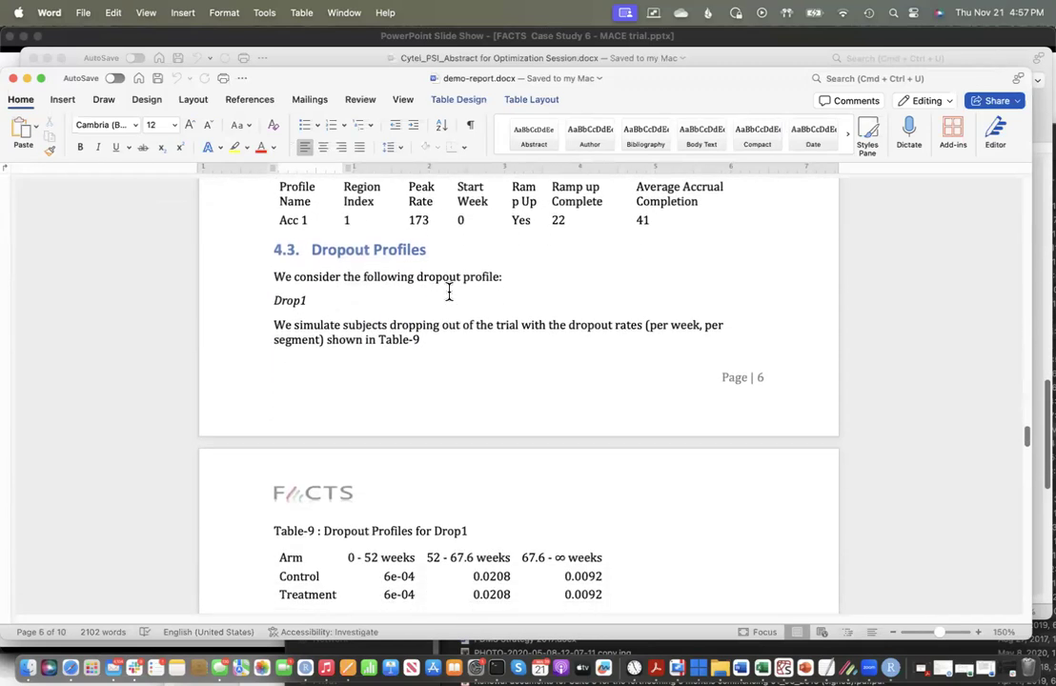
scroll(450, 298, down, 4)
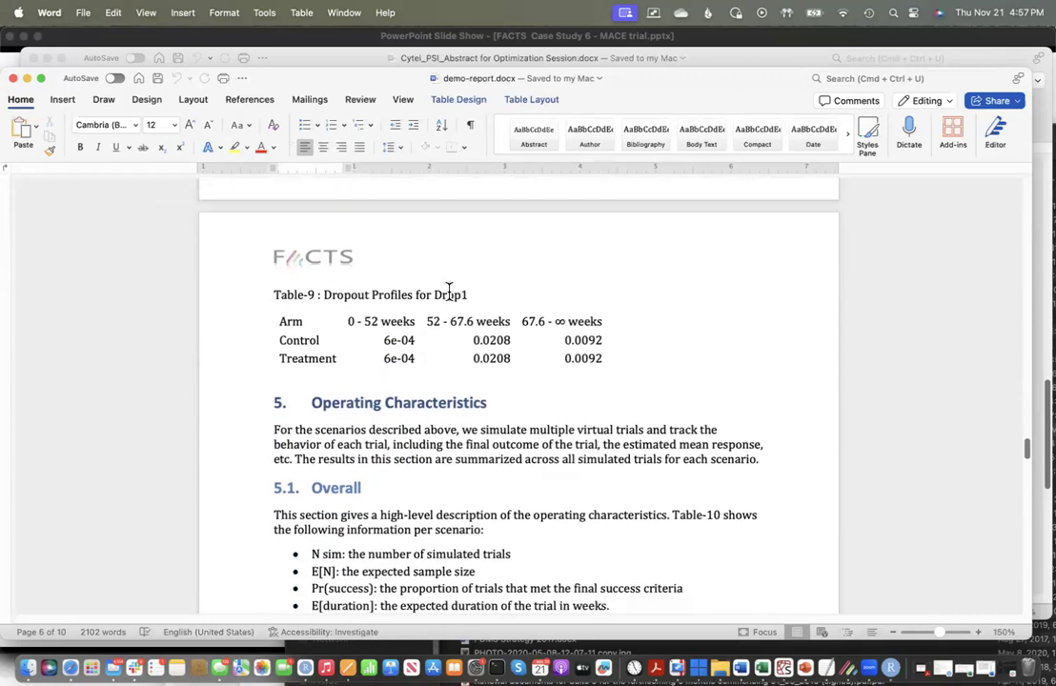
scroll(449, 291, down, 7)
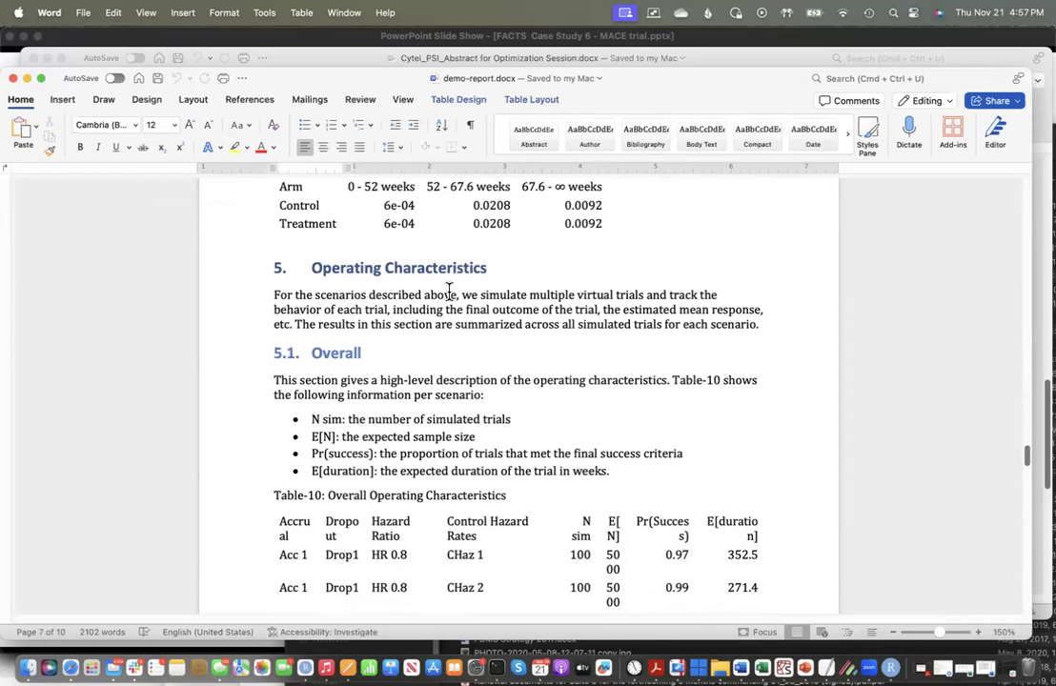
scroll(449, 291, up, 1)
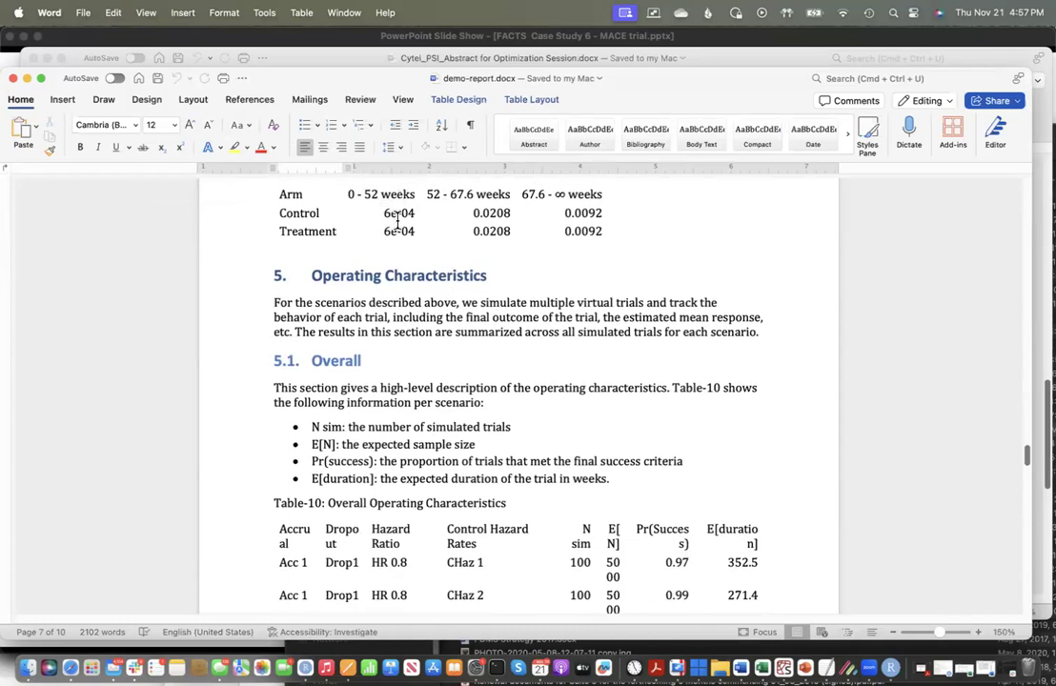
drag(410, 231, 411, 246)
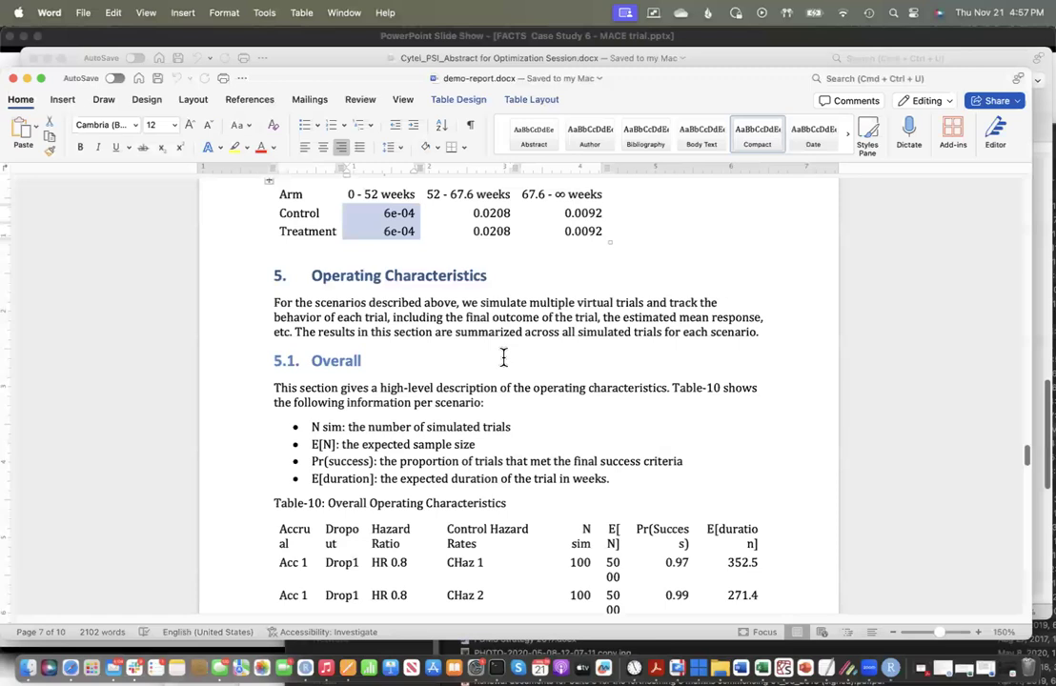
Step: Review the Overall Operating Characteristics table across all scenarios, up to the Trial Outcomes section
scroll(503, 357, down, 13)
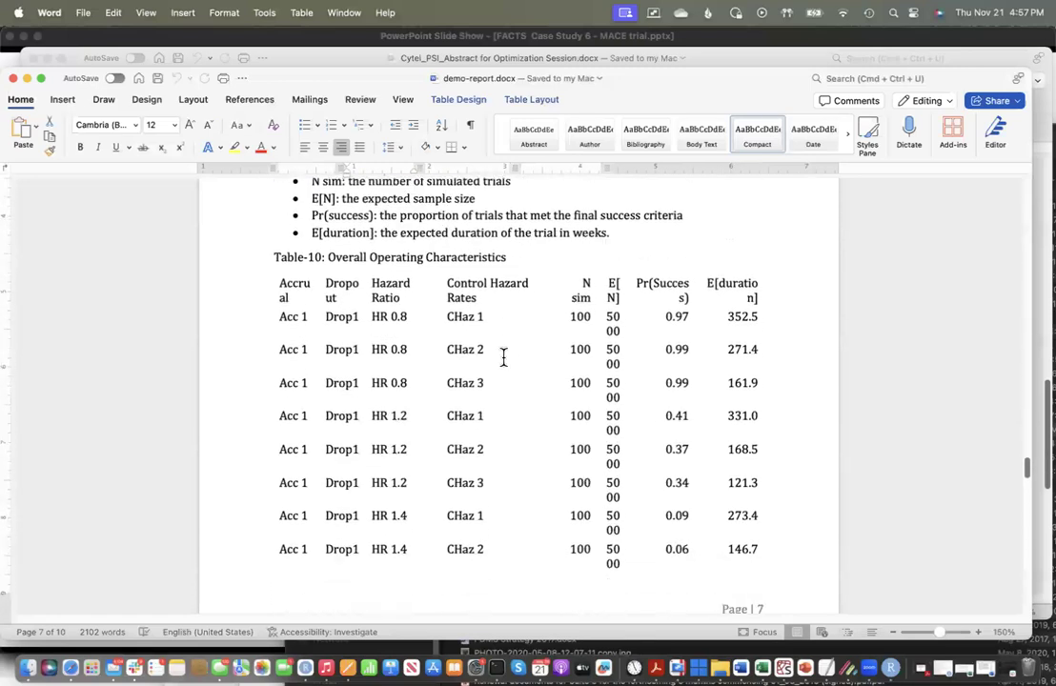
scroll(503, 358, down, 1)
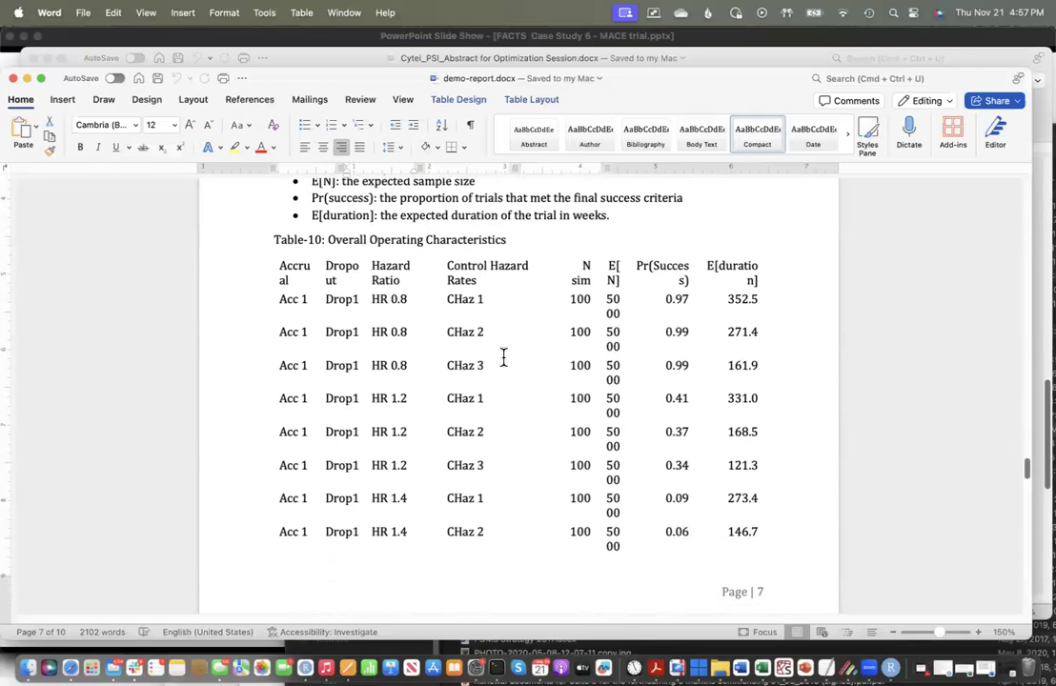
scroll(503, 357, down, 20)
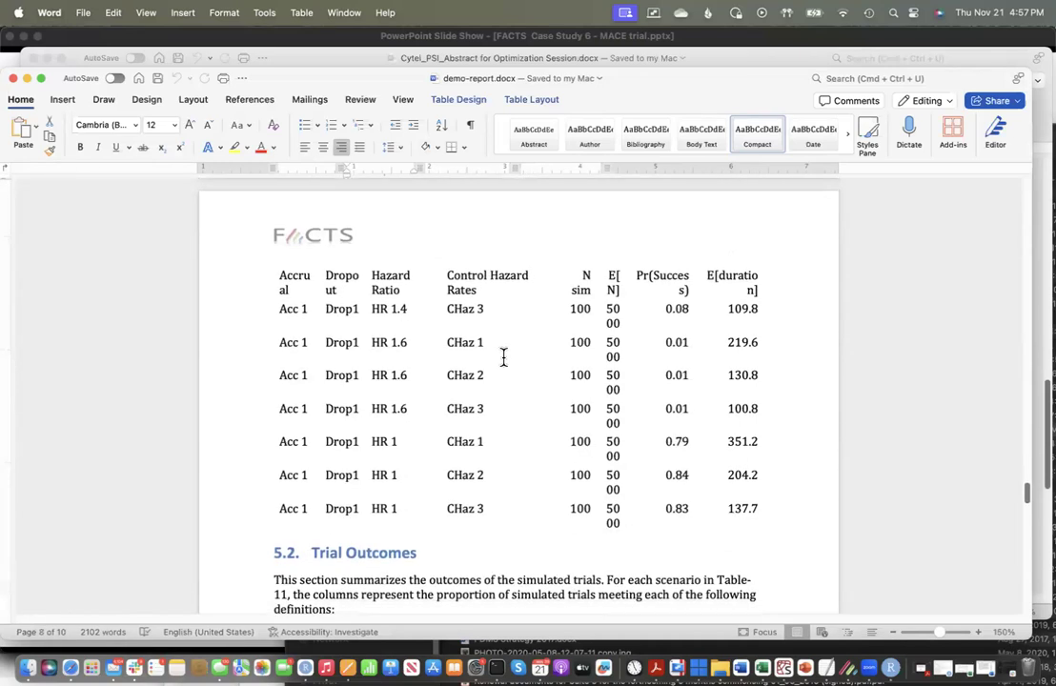
Step: Review the Overall Operating Characteristics table again, followed by the late success and late futility columns in the Trial Outcomes table
scroll(504, 357, up, 20)
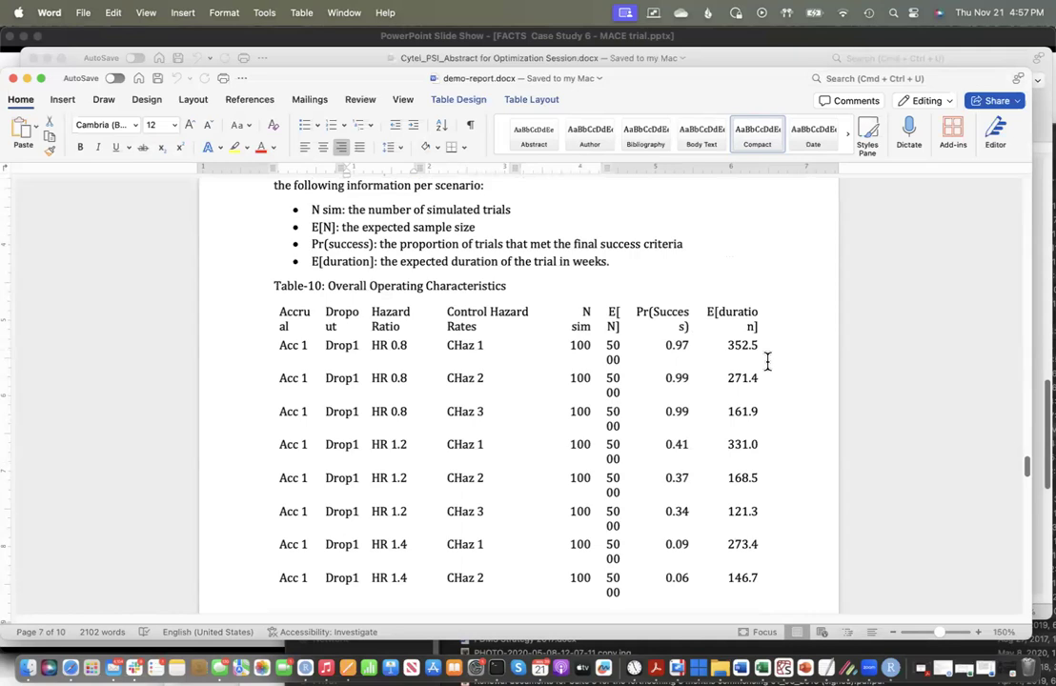
scroll(701, 404, down, 20)
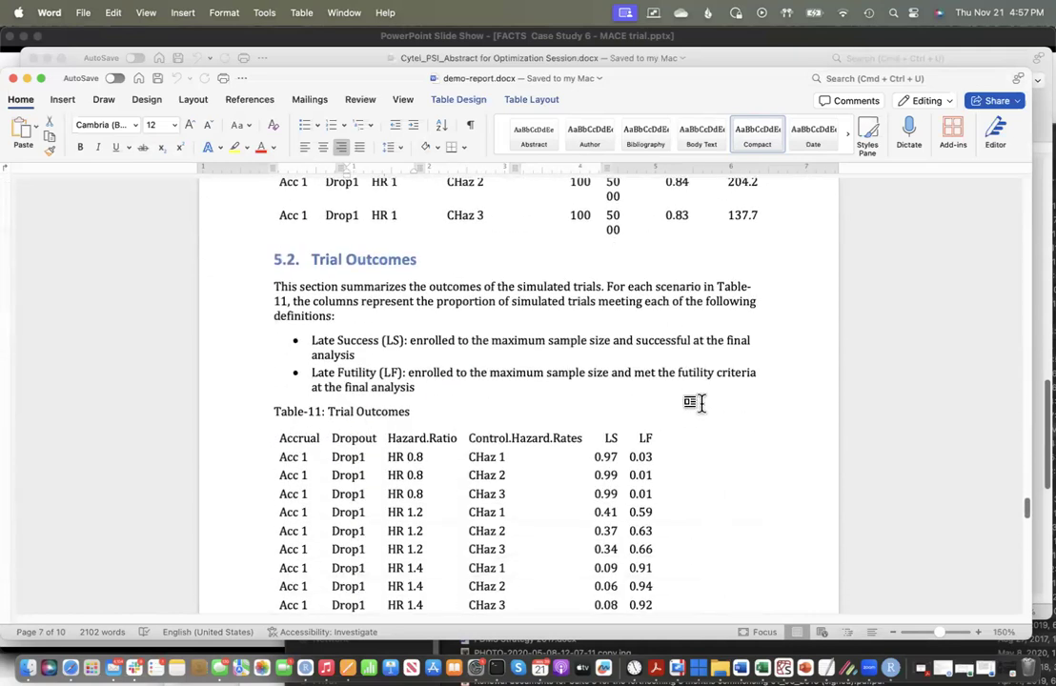
scroll(694, 404, up, 2)
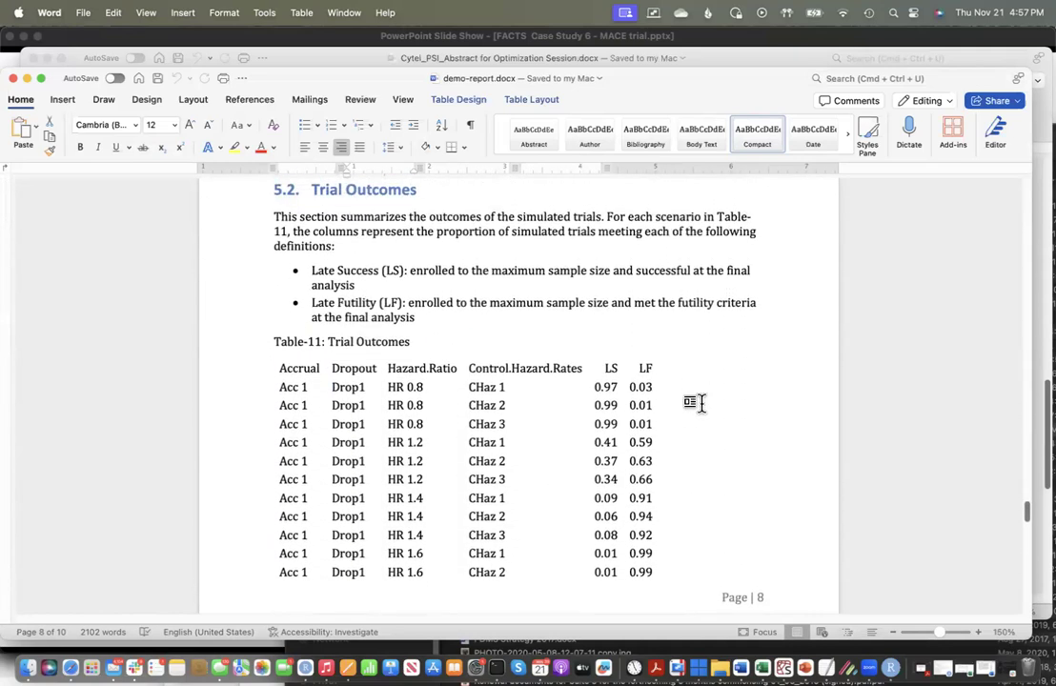
scroll(698, 405, down, 8)
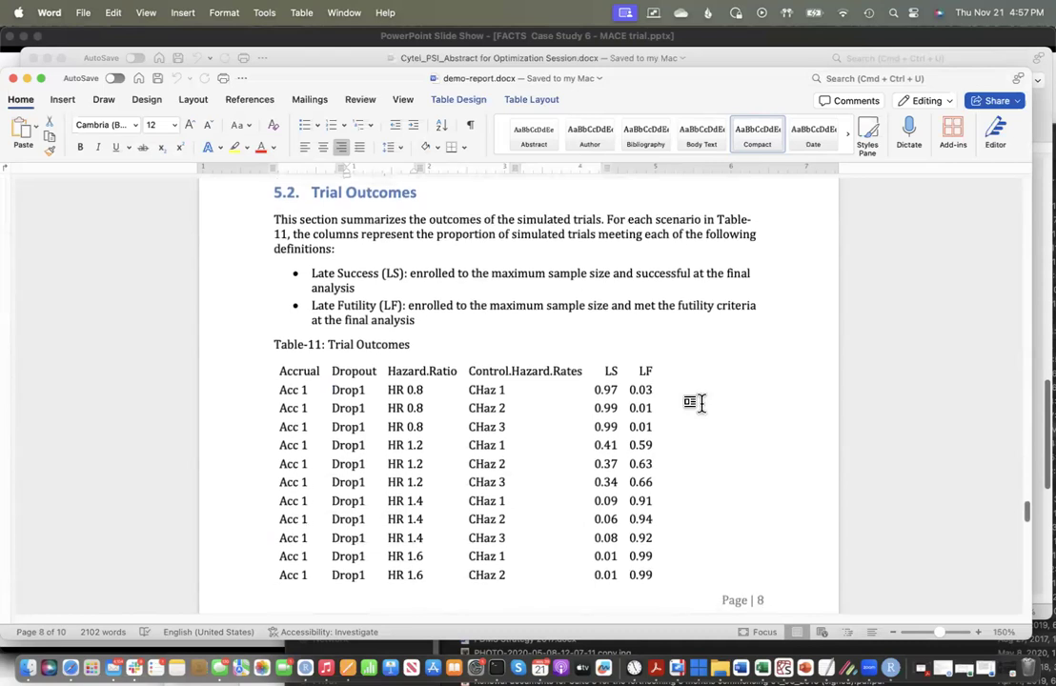
scroll(703, 411, down, 15)
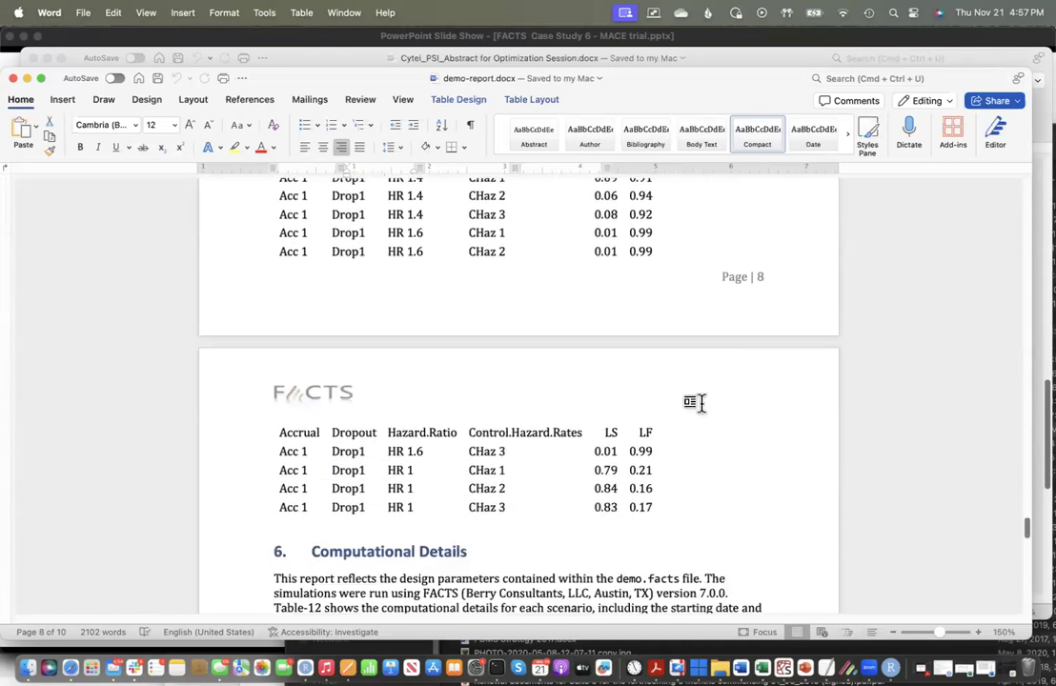
Step: Examine the Computational Details section through to the end of the report, and return to the title page
scroll(702, 402, down, 20)
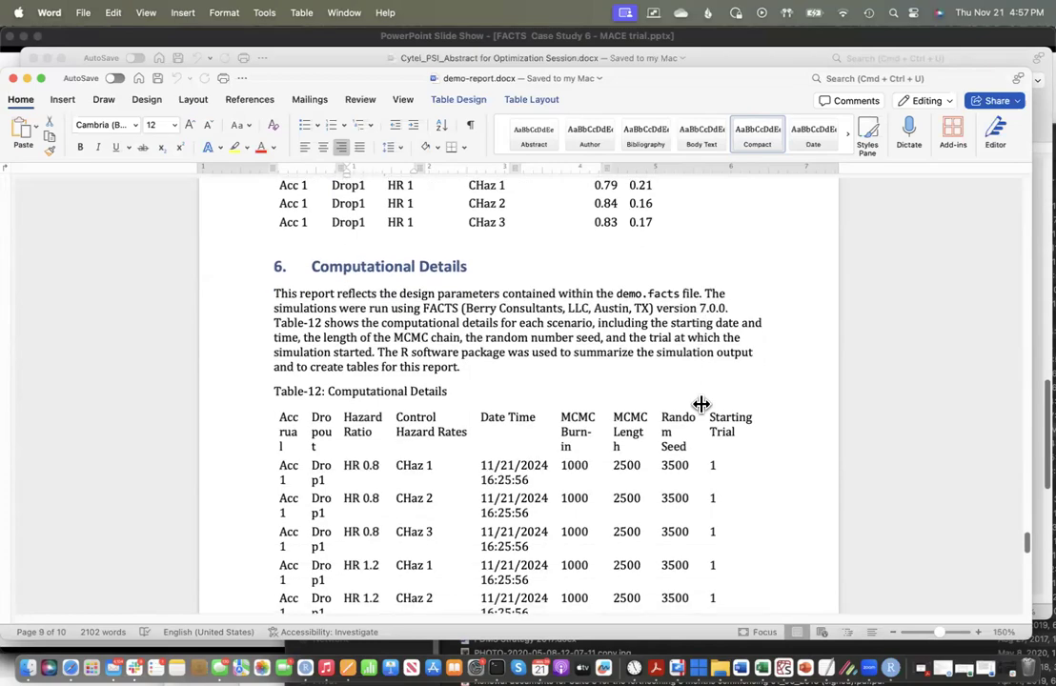
scroll(701, 404, down, 16)
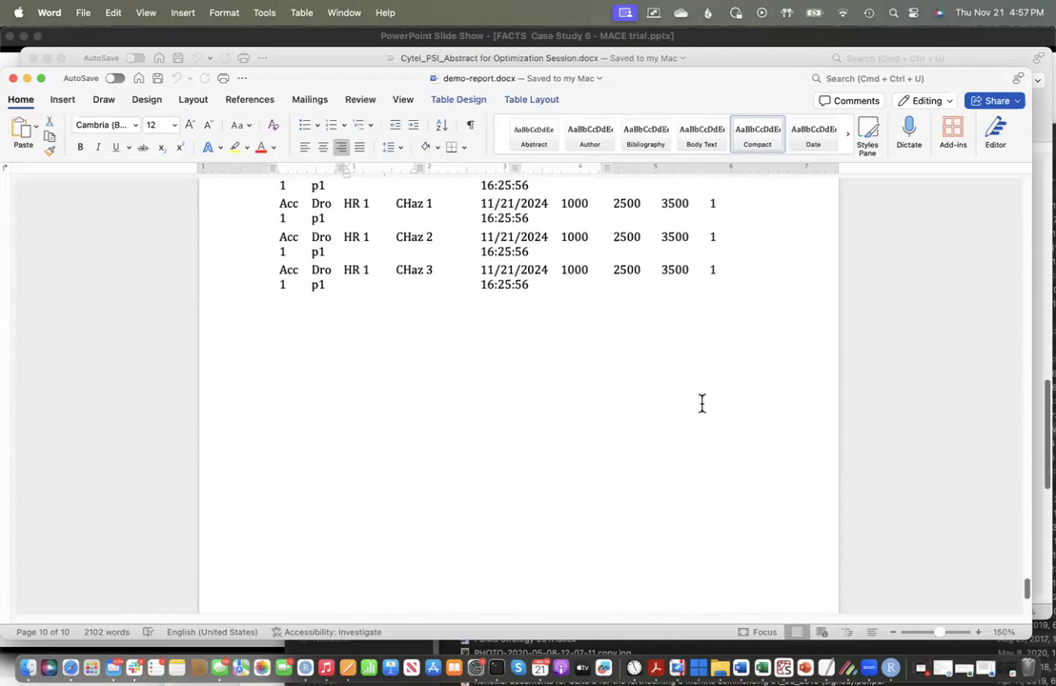
scroll(701, 404, up, 20)
scroll(698, 410, up, 20)
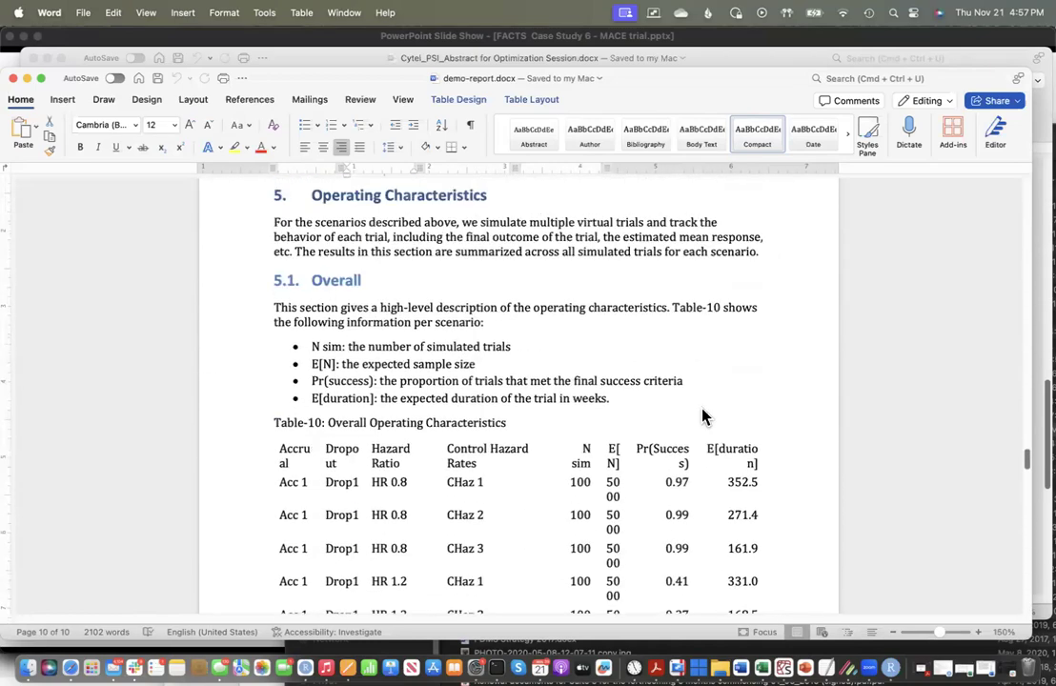
scroll(705, 418, up, 20)
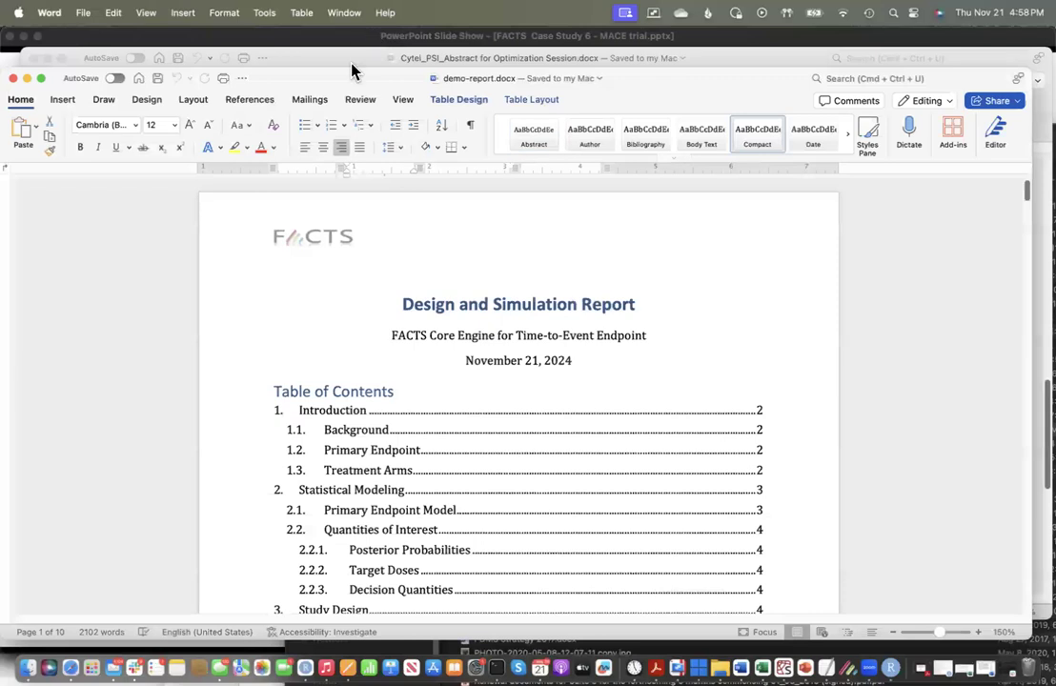
Step: Close demo-report.docx and minimize the Cytel_PSI_Abstract for Optimization Session.docx window behind it
drag(363, 88, 403, 171)
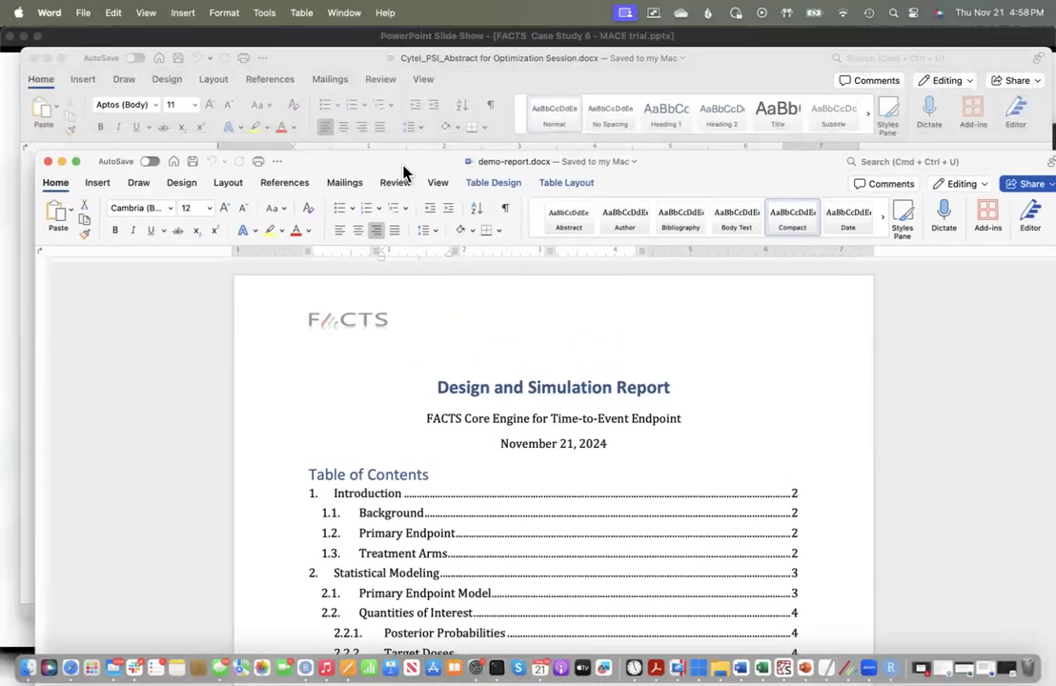
click(48, 162)
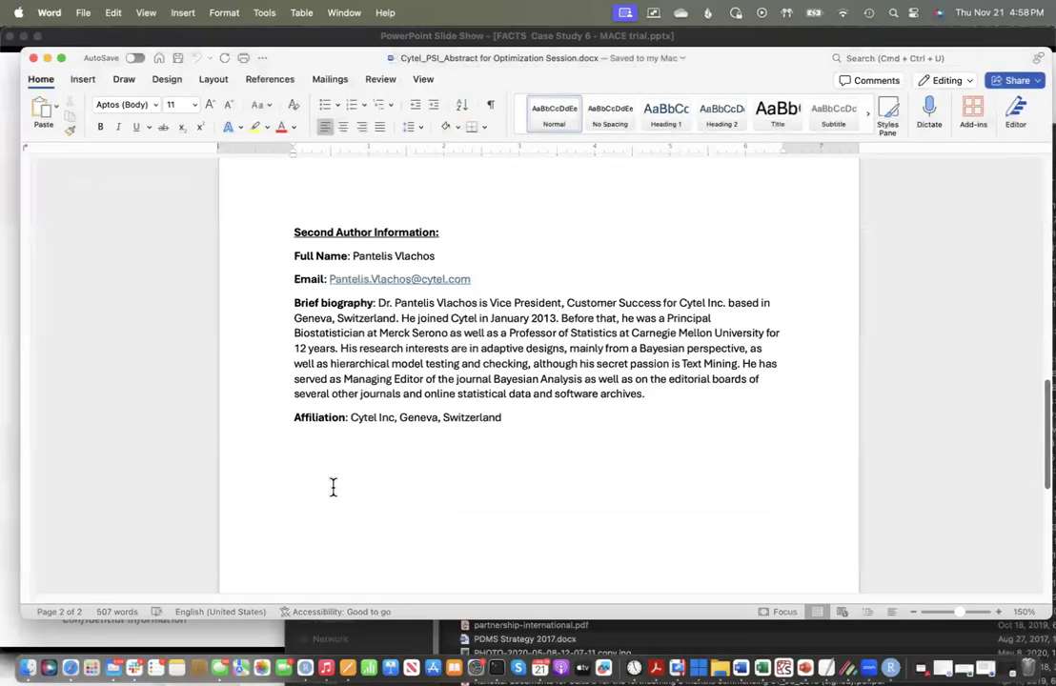
click(47, 59)
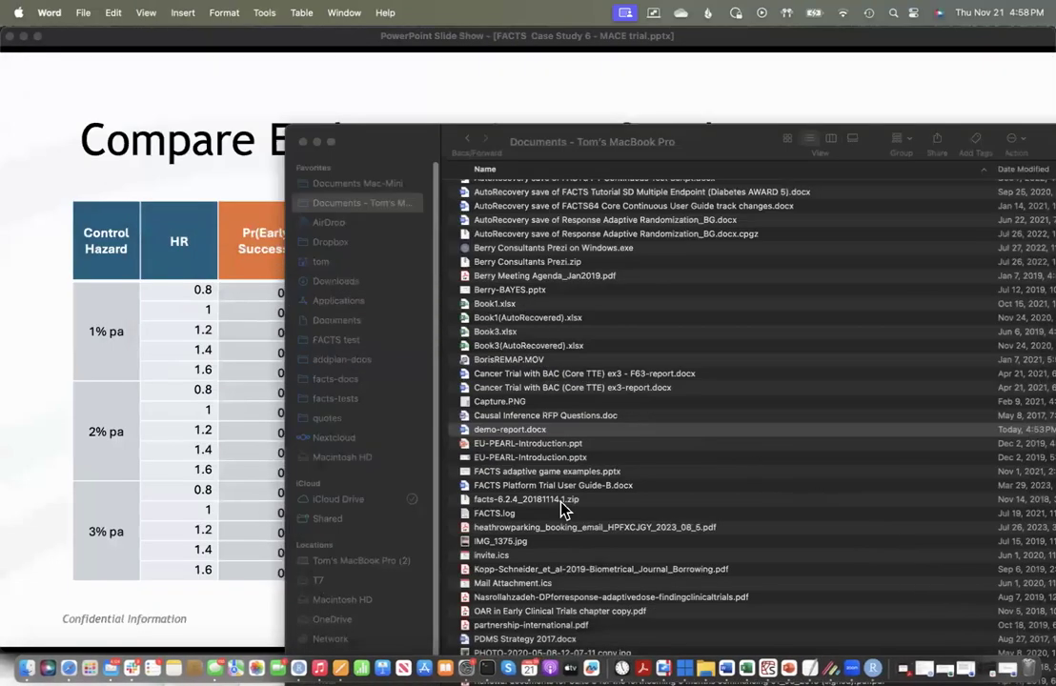